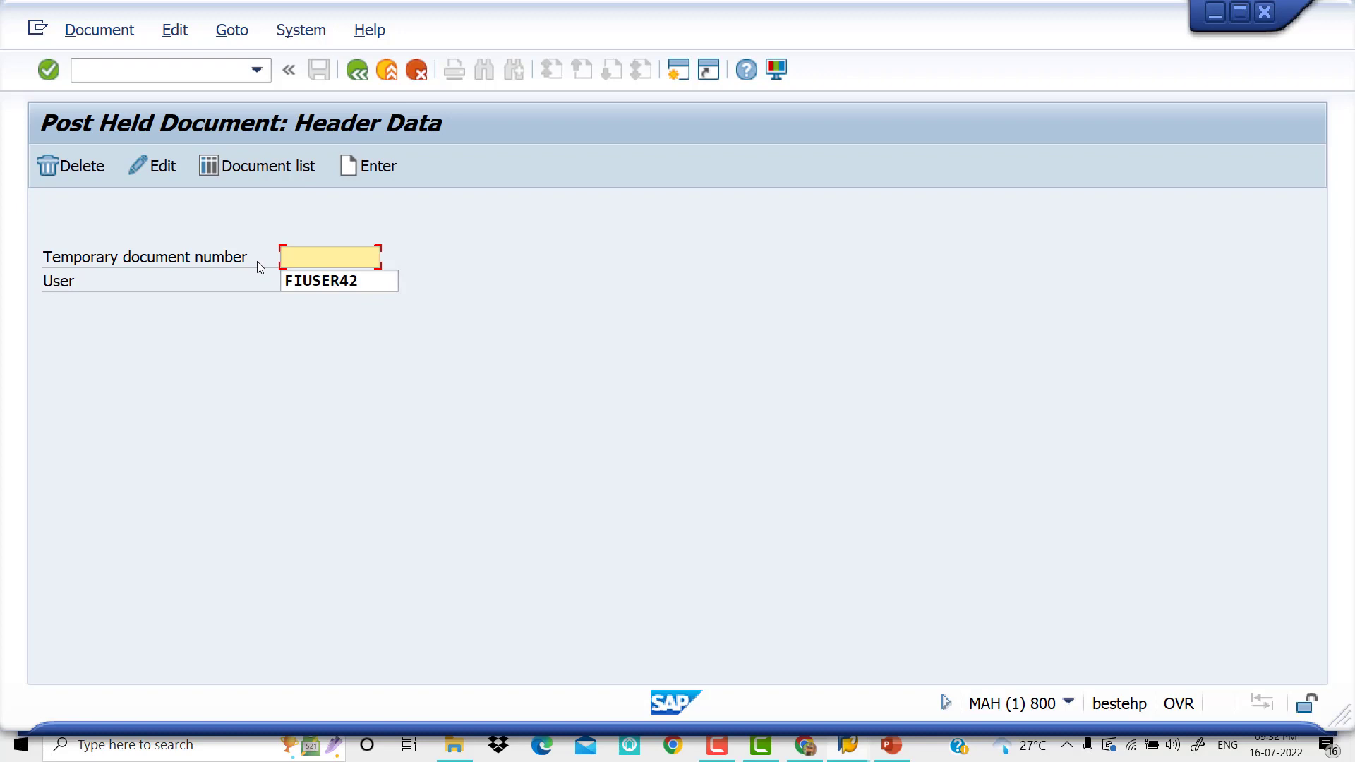
- Start entering a new document with document date 16.07.2022 and document type SA (G/L Account Document)
left_click(384, 171)
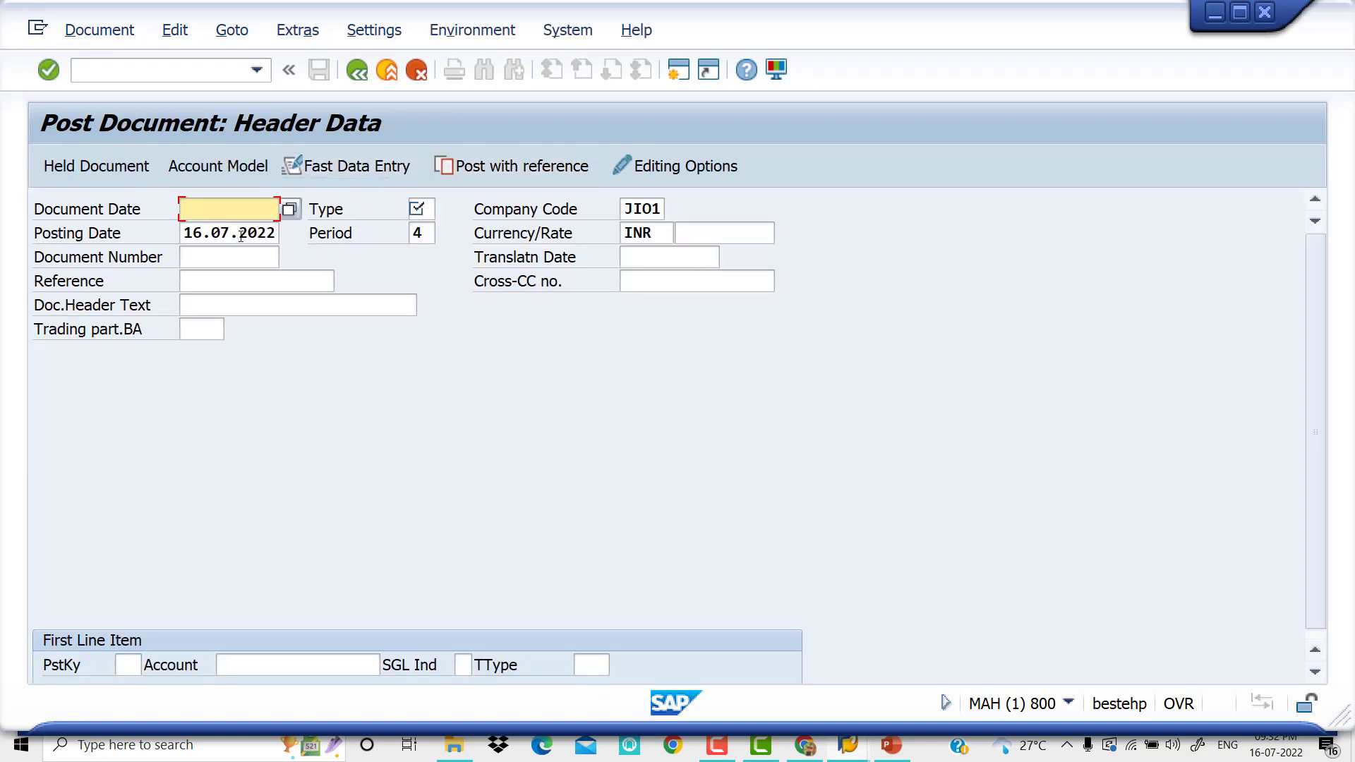
key("space")
key("Down")
key("Tab")
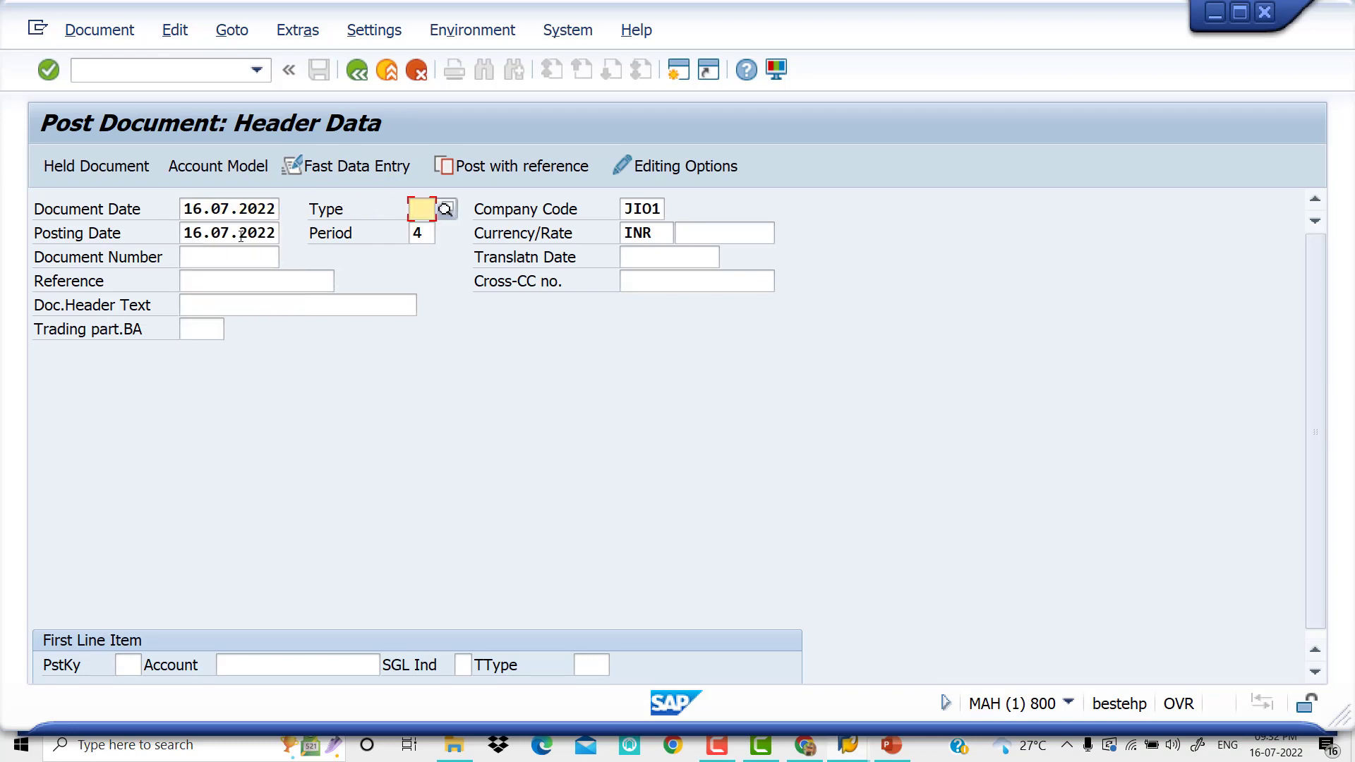
type("SA")
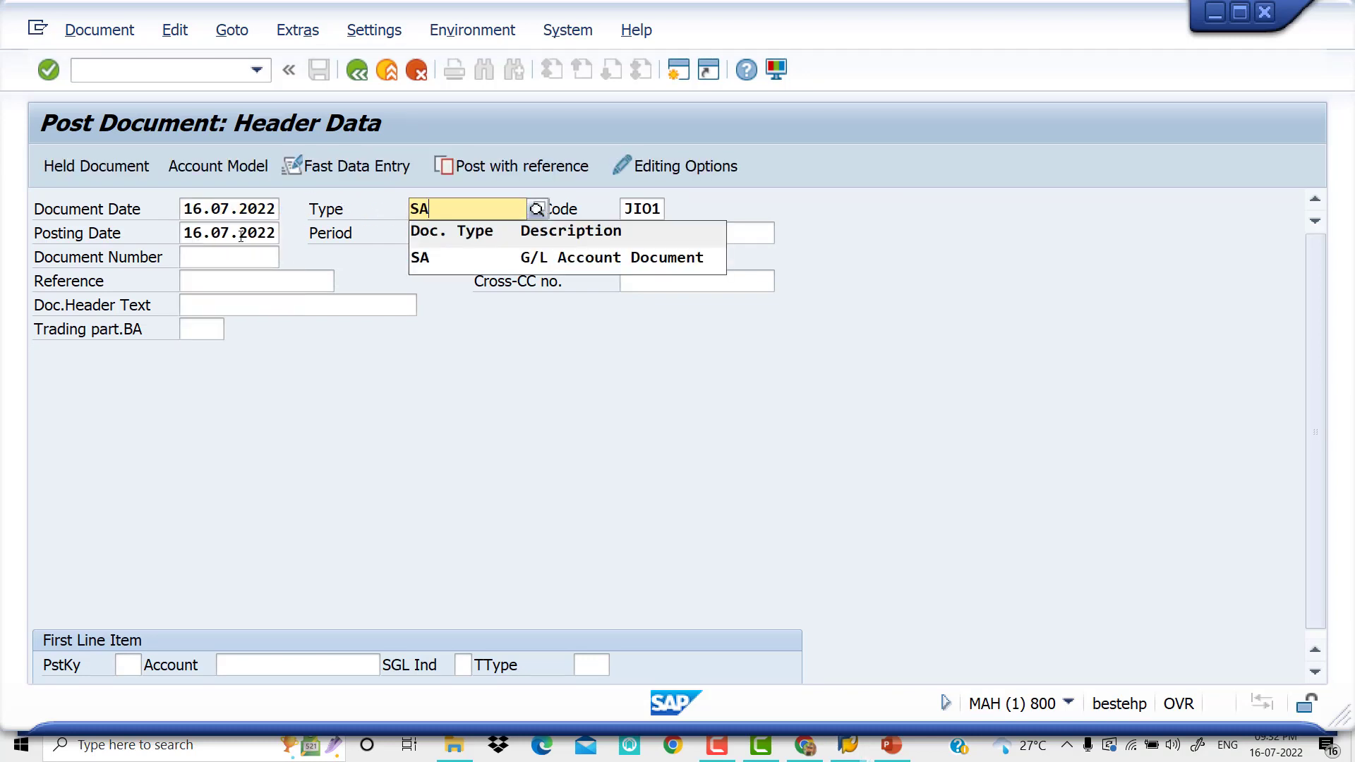
key("Down")
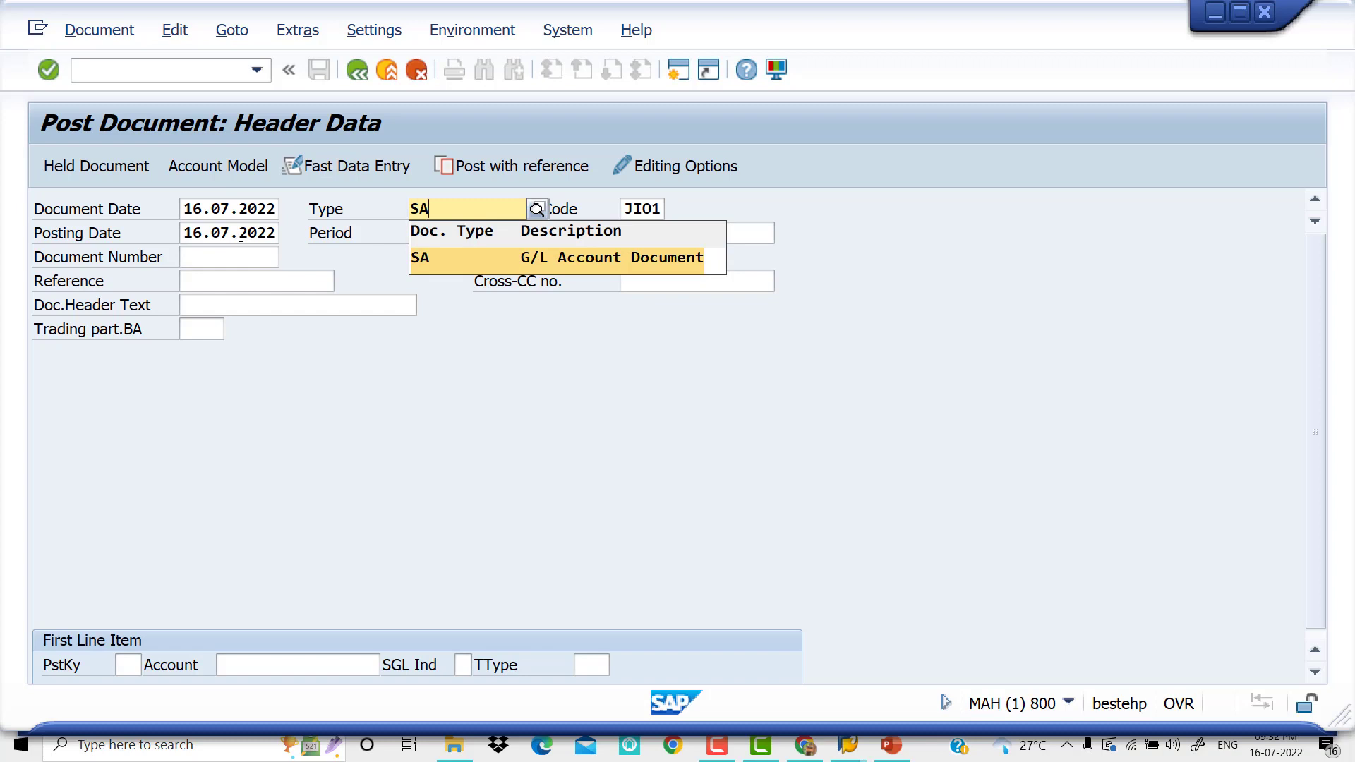
key("Tab")
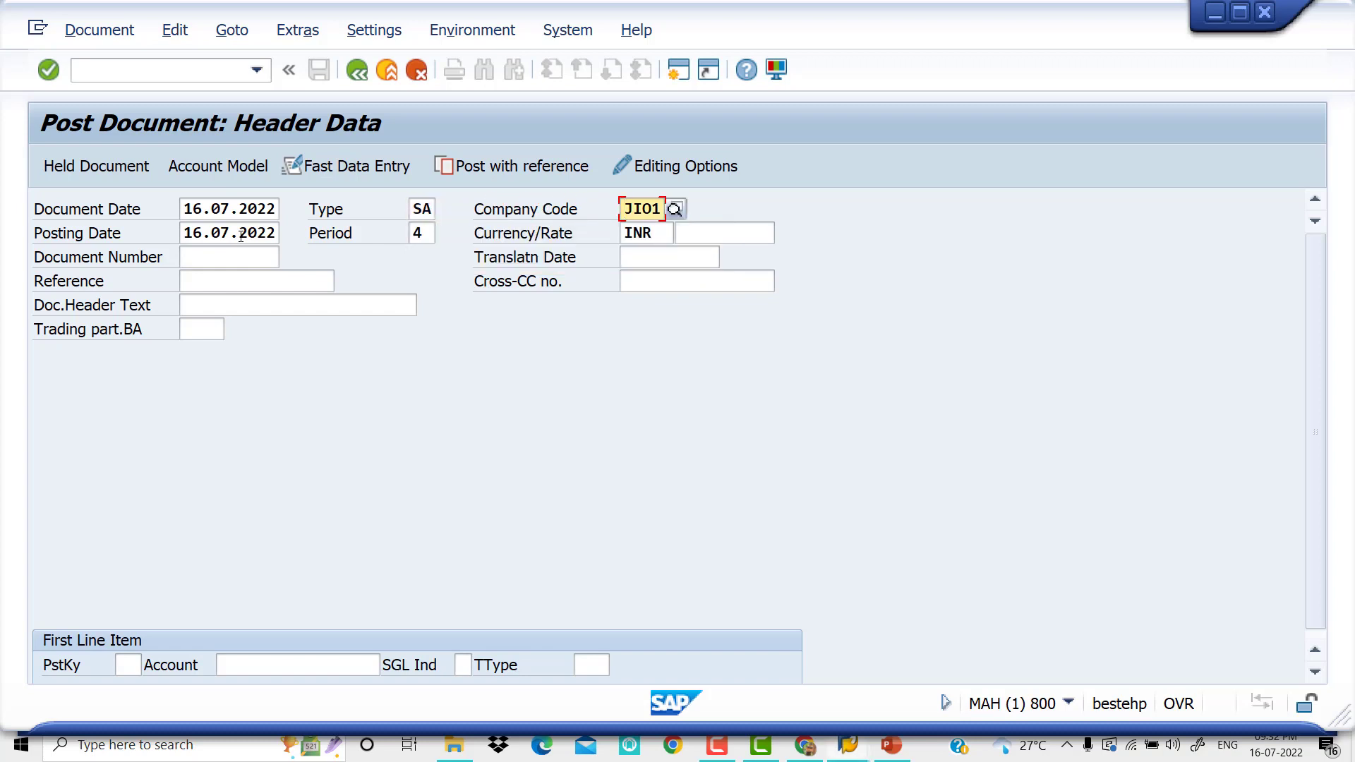
- Change the document's company code to VIV1 (VIVO PVT LTD)
key("BackSpace")
key("BackSpace")
key("BackSpace")
key("BackSpace")
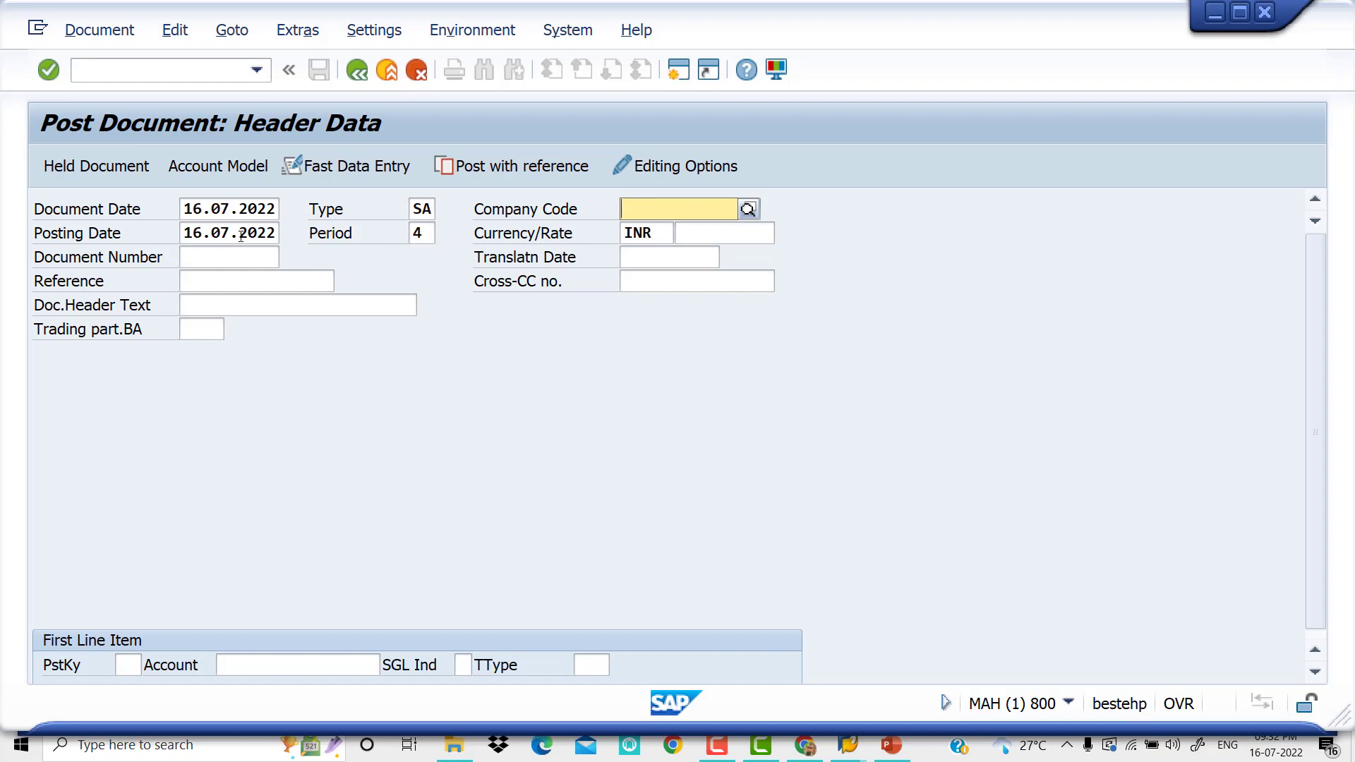
type("VIV1")
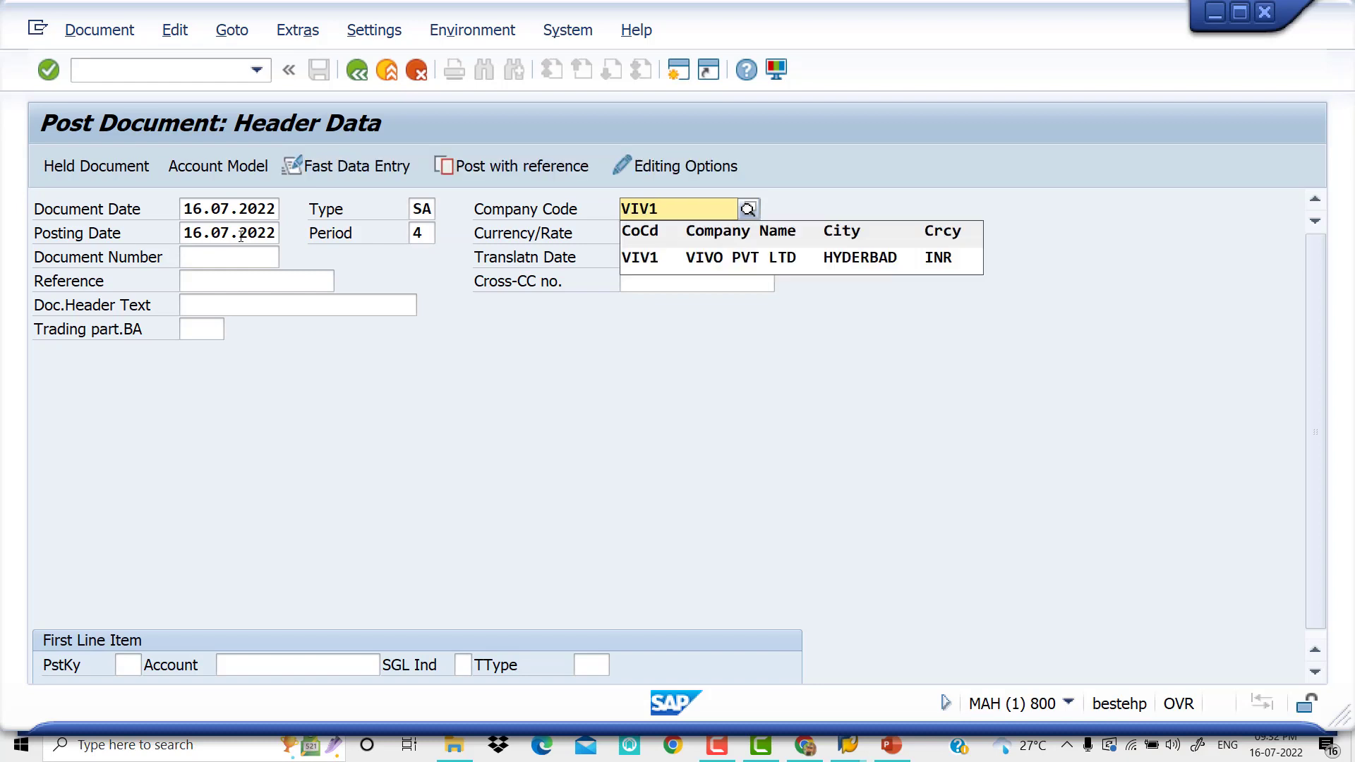
key("Down")
key("Tab")
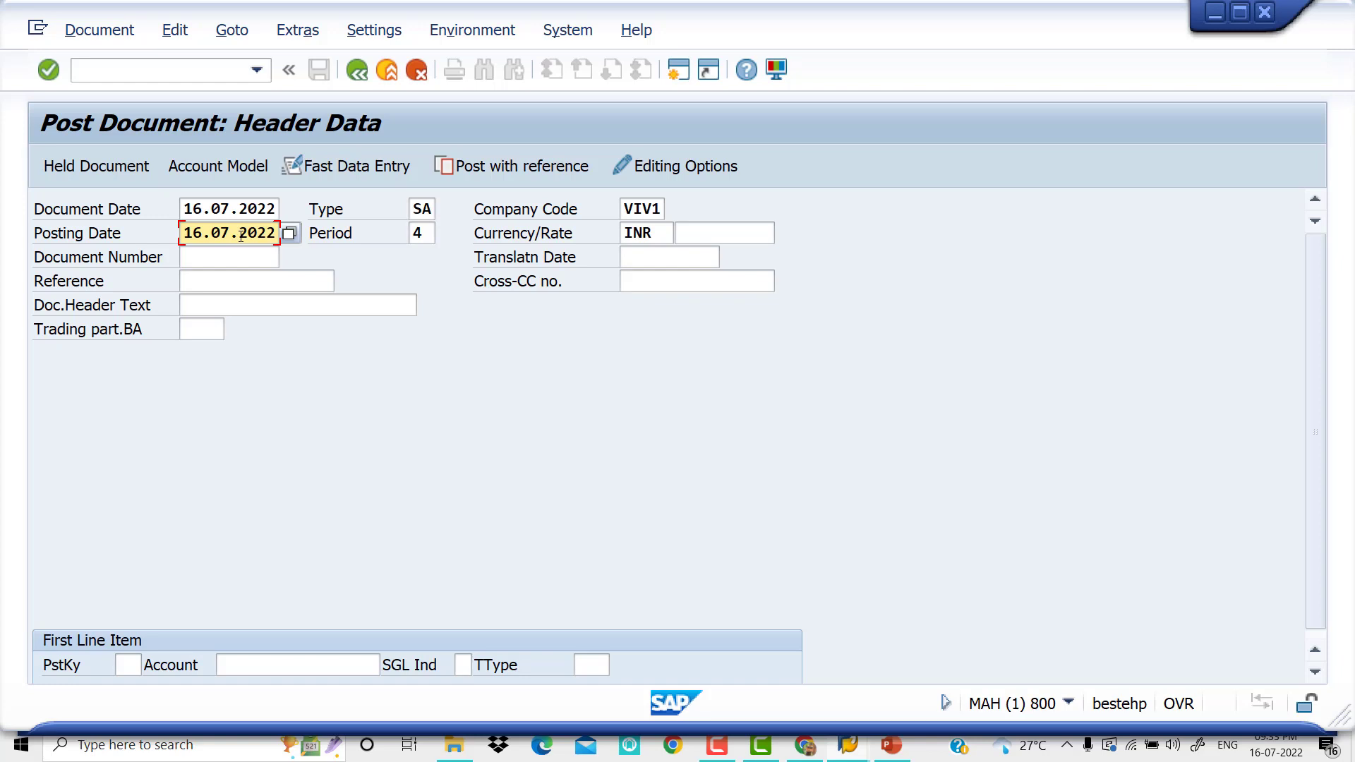
- Fill in "Hold Document" as both the reference and the document header text, keeping the default posting date, period and currency
key("Tab")
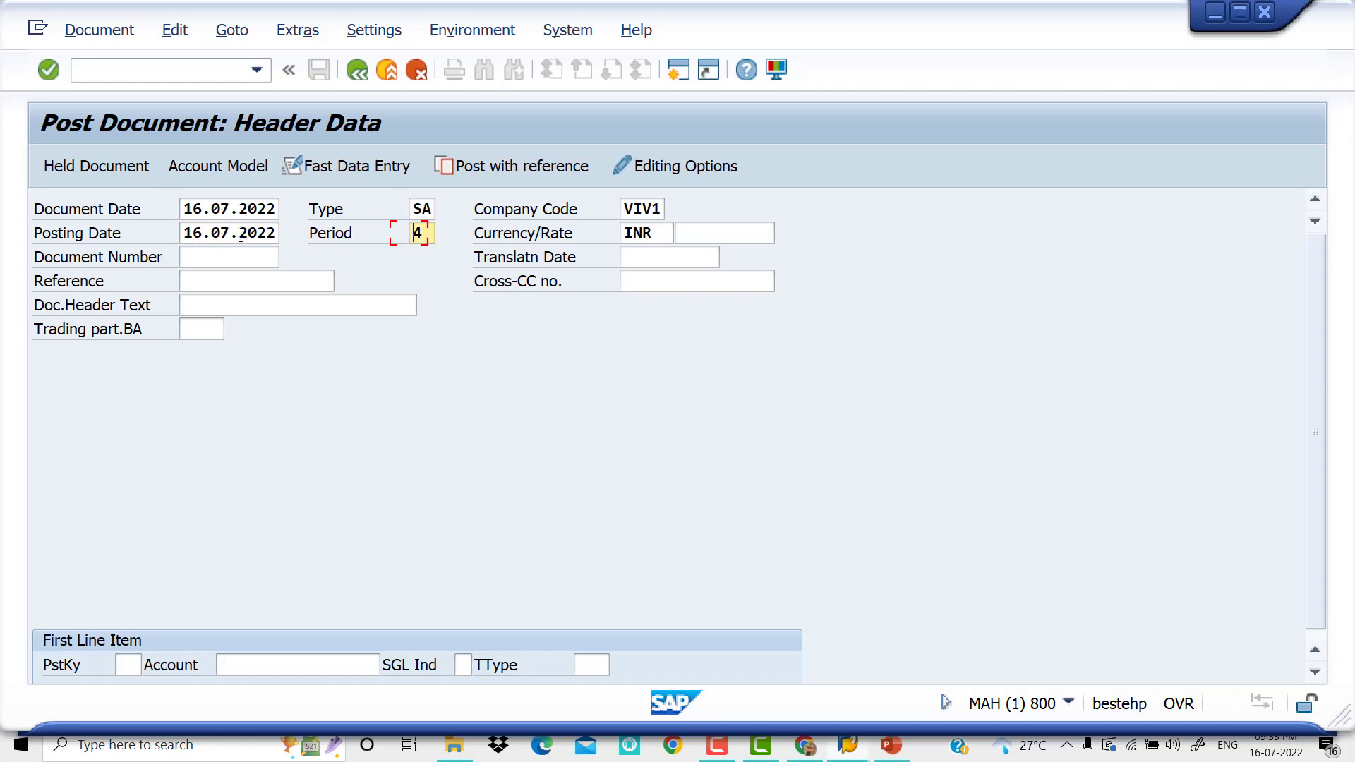
key("Tab")
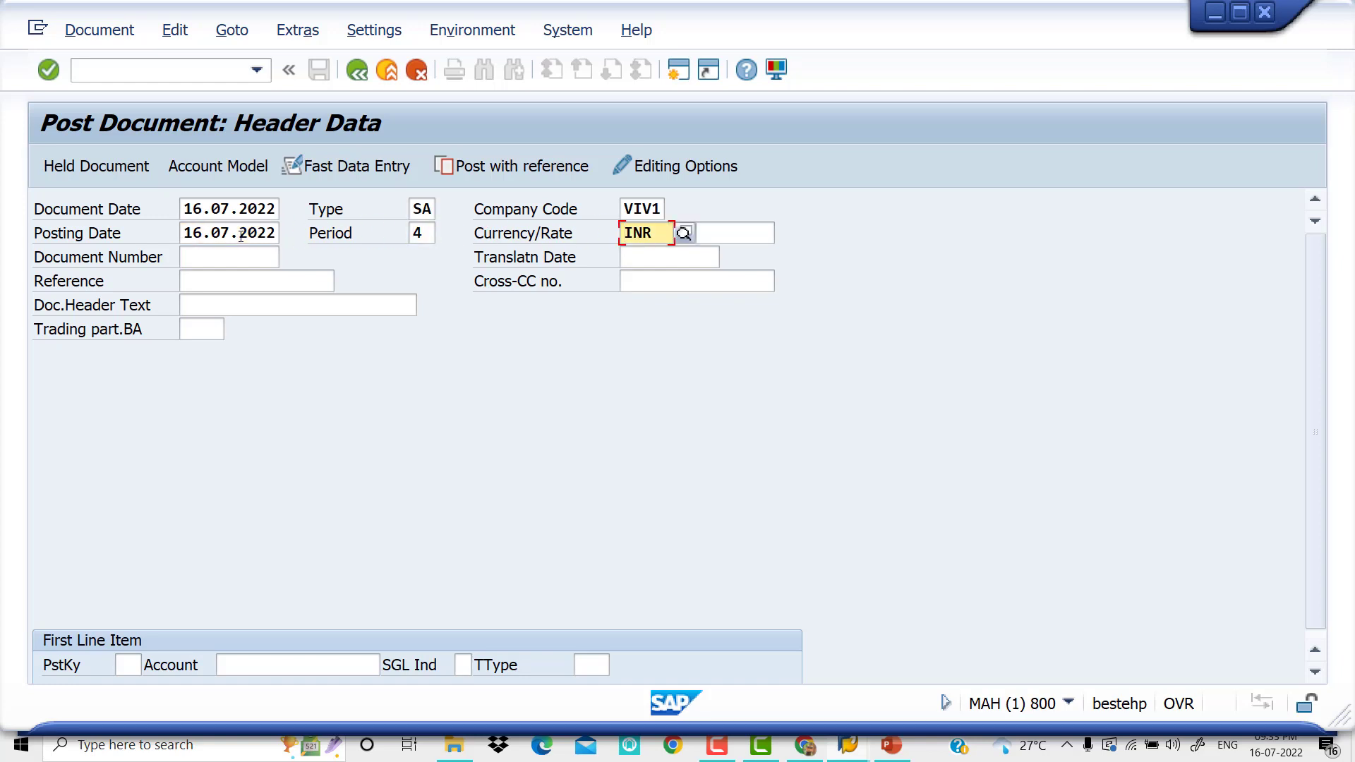
key("Tab")
key("Tab")
key("Tab")
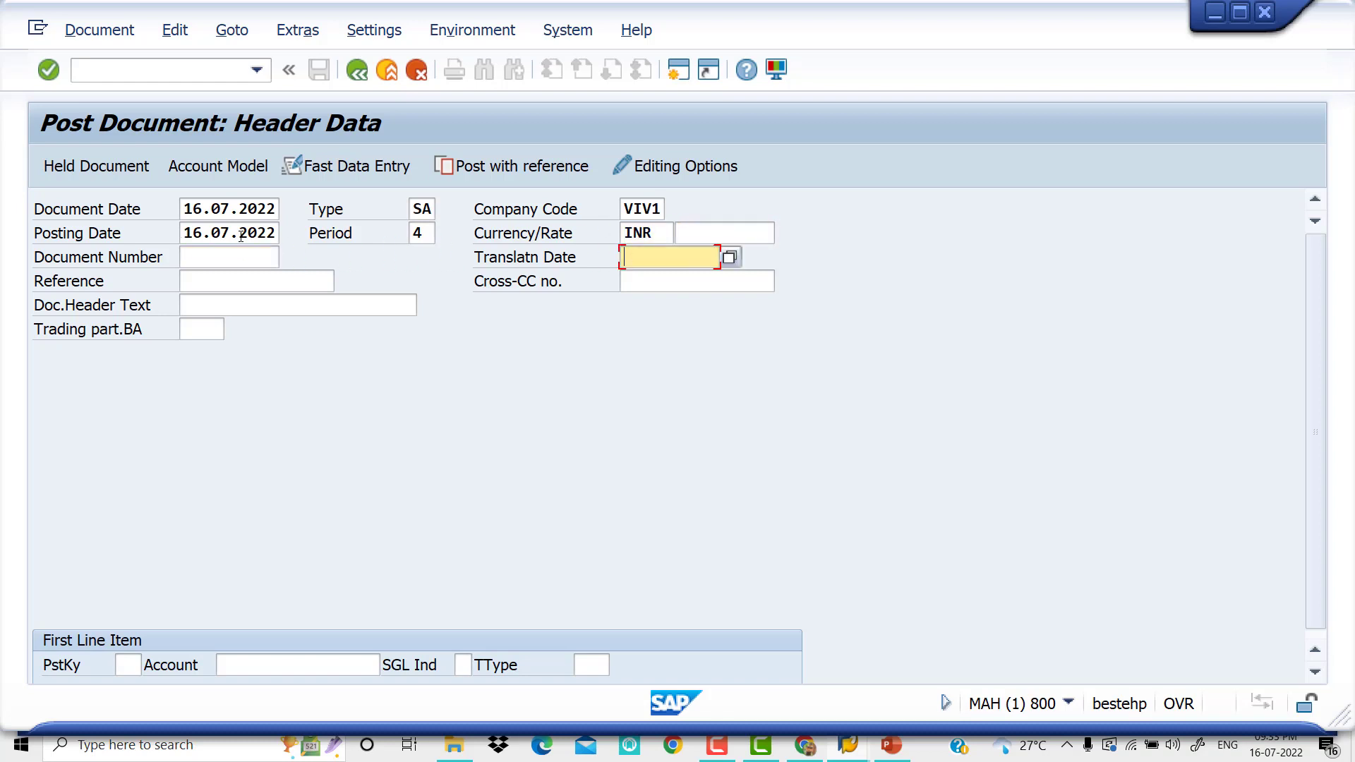
key("space")
key("Down")
key("Down")
key("Down")
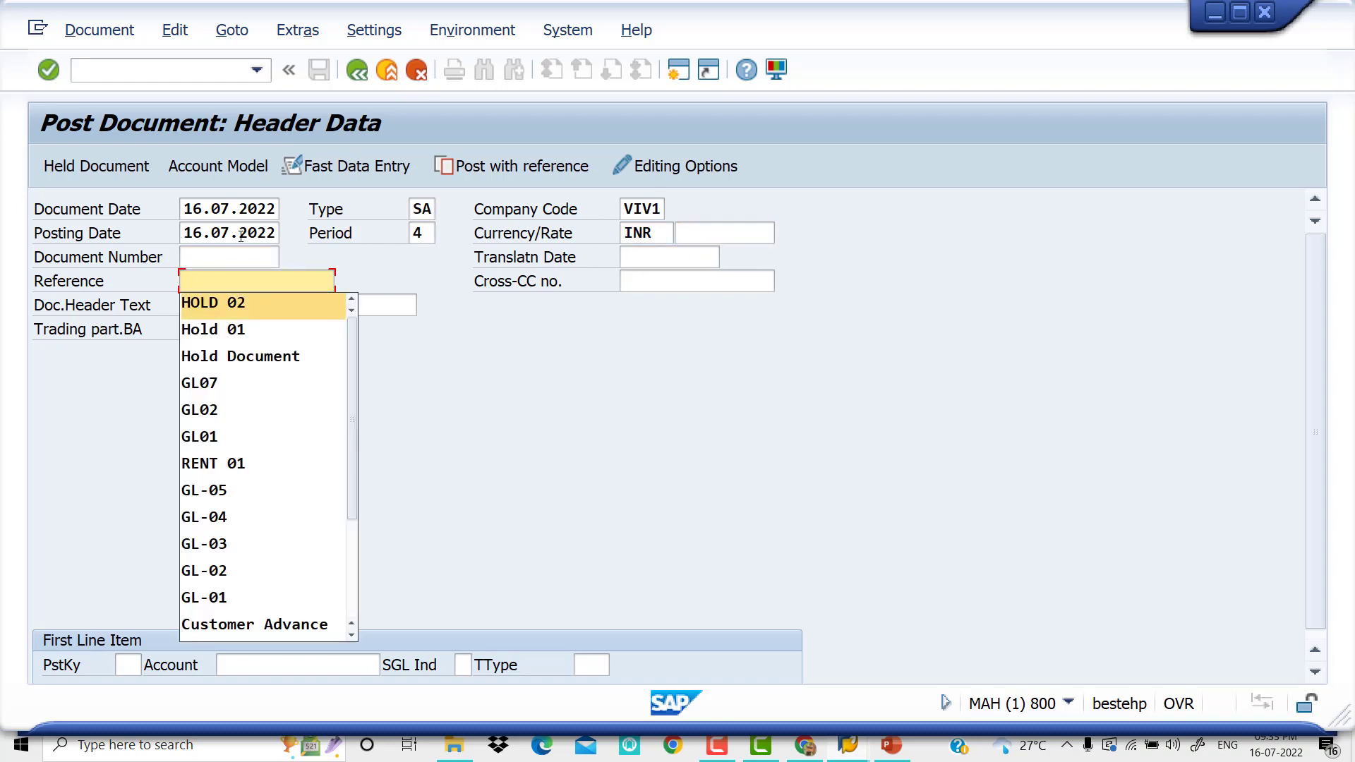
key("Tab")
key("Tab")
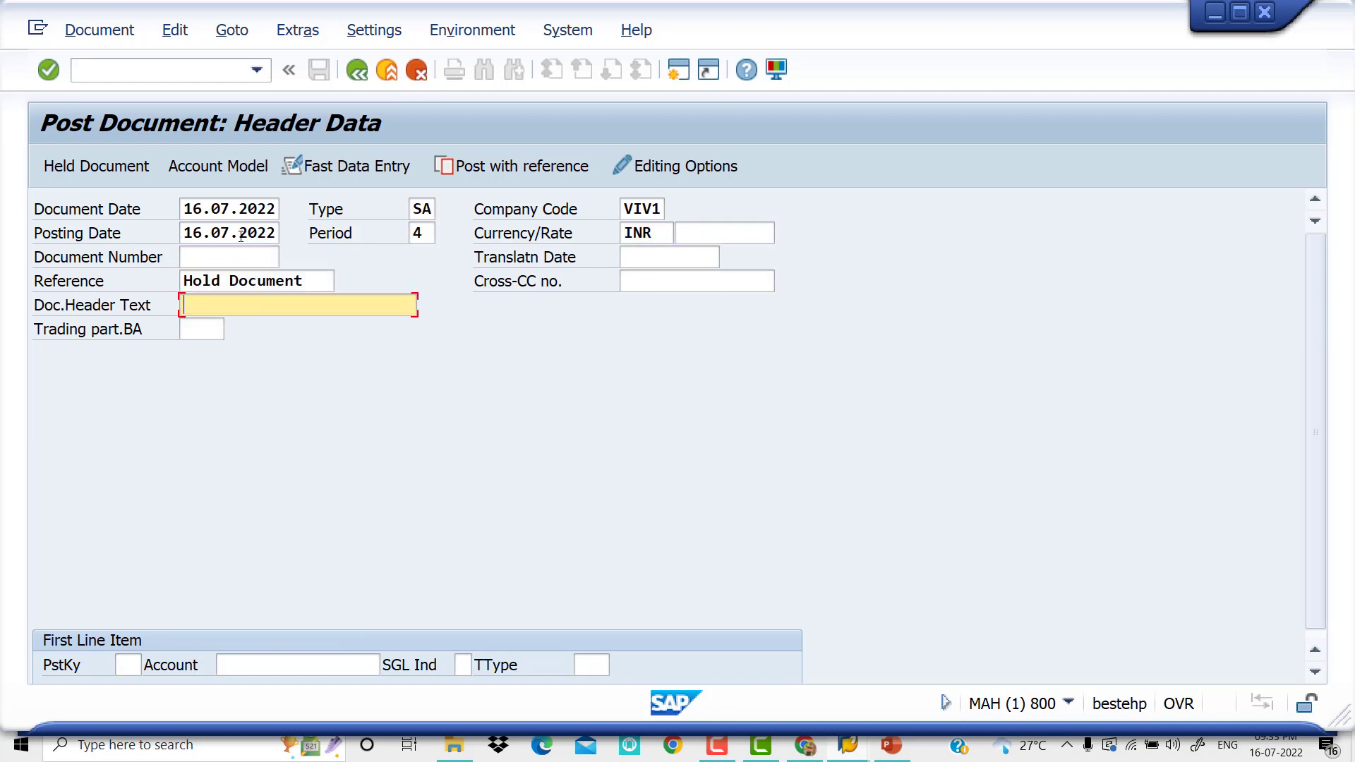
key("space")
key("Down")
key("Tab")
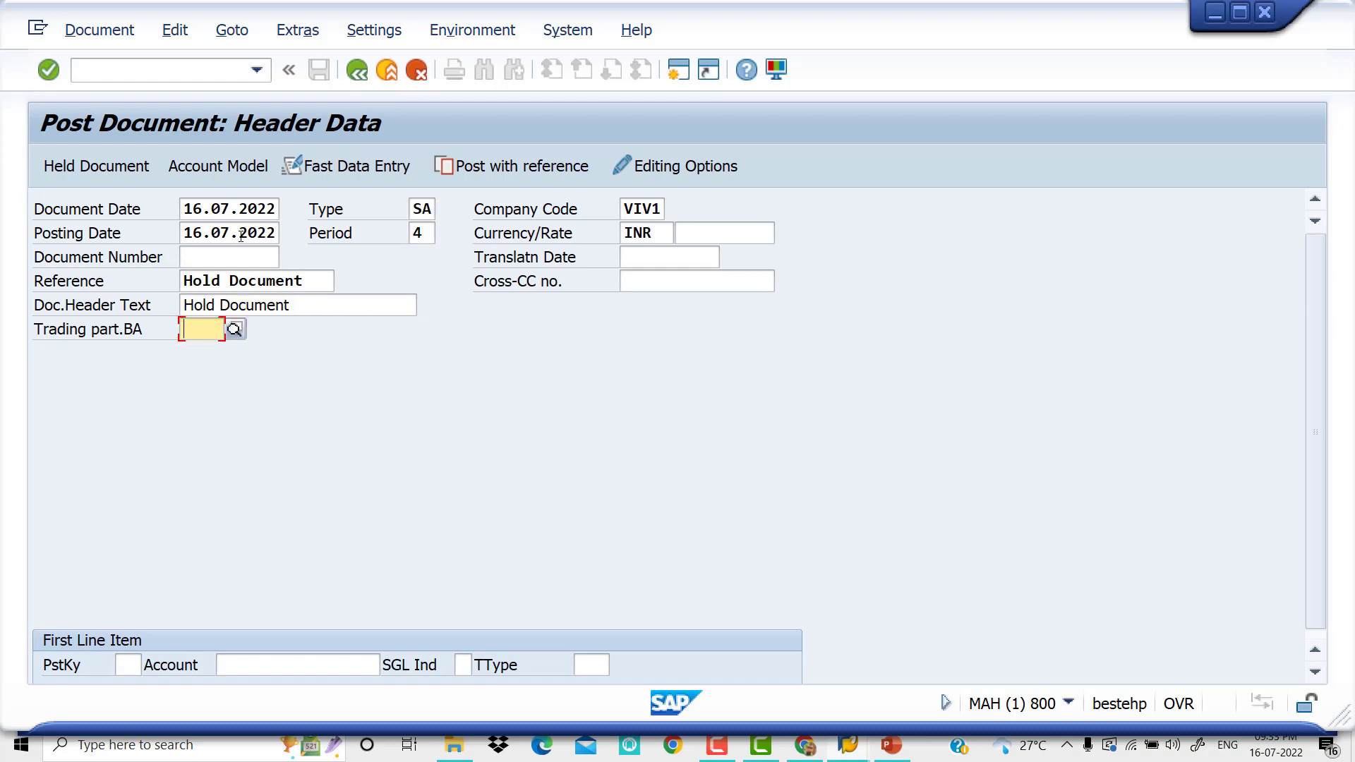
- Set the first line item's posting key to 40 (Debit entry)
key("Tab")
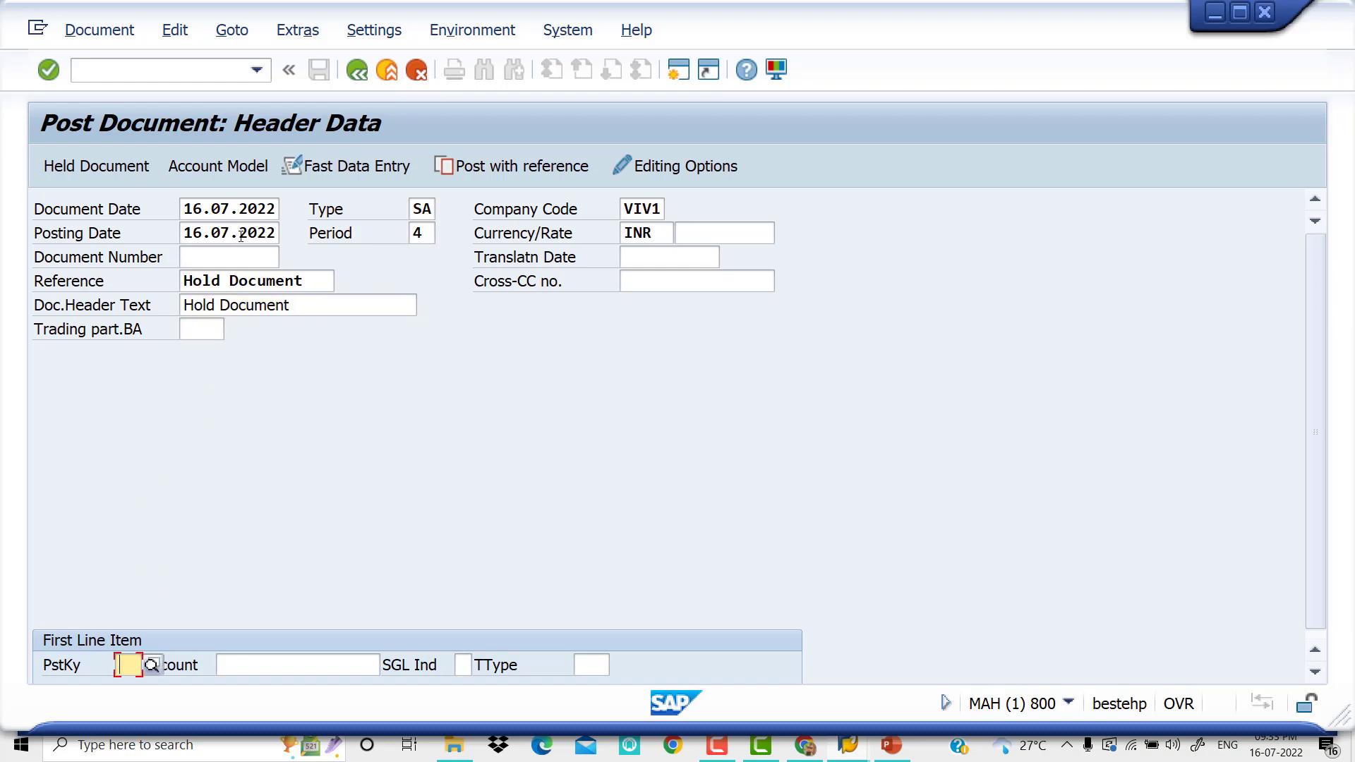
type("40")
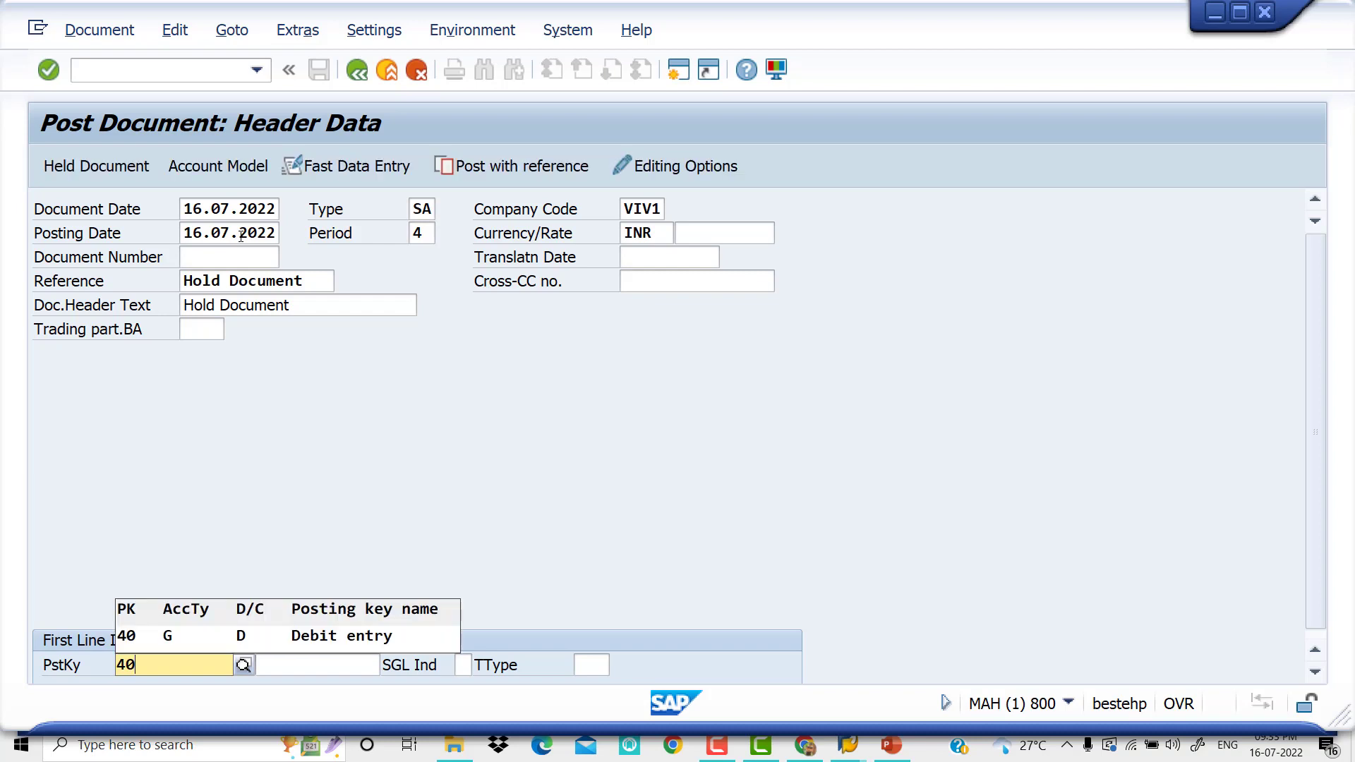
key("Down")
key("Return")
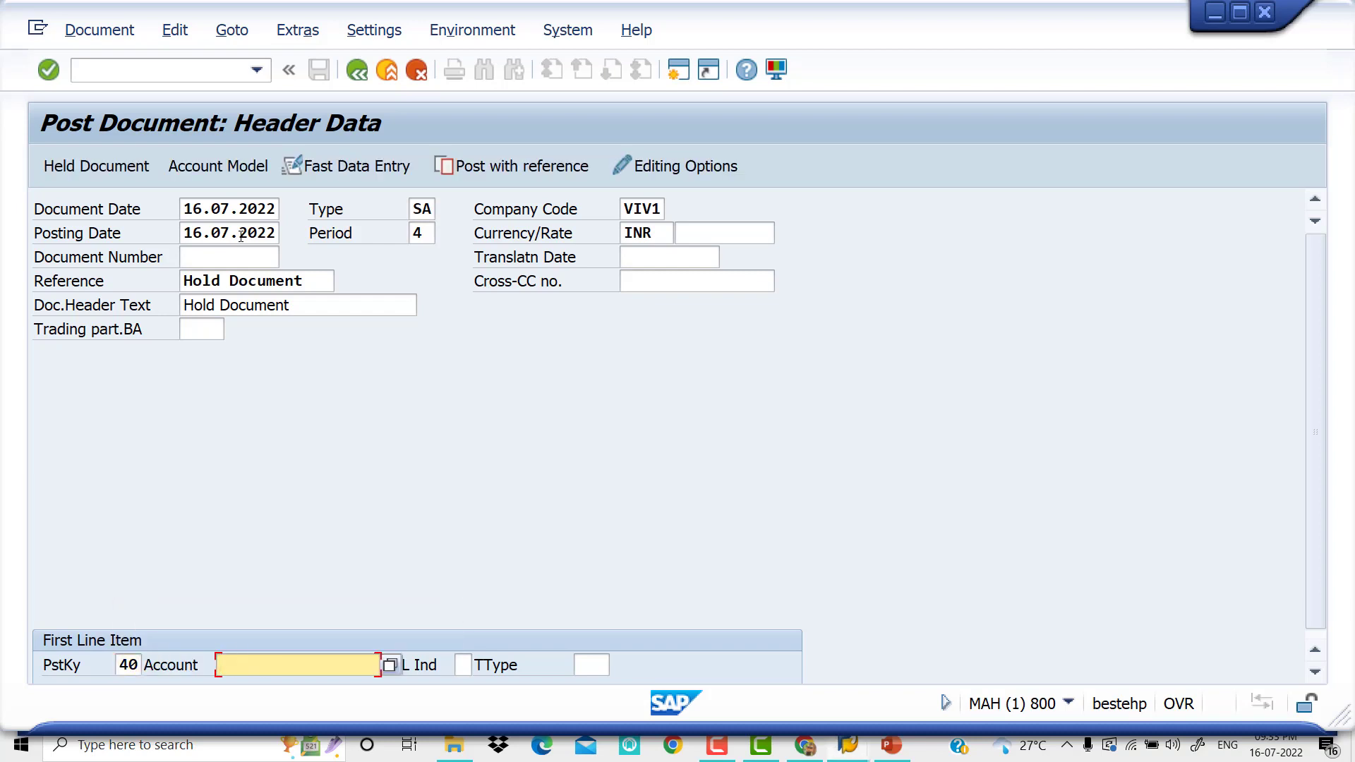
- Look up Salaries A/C in the VIV9 chart of accounts, assign it to the first line item and continue to the item details
left_click(392, 668)
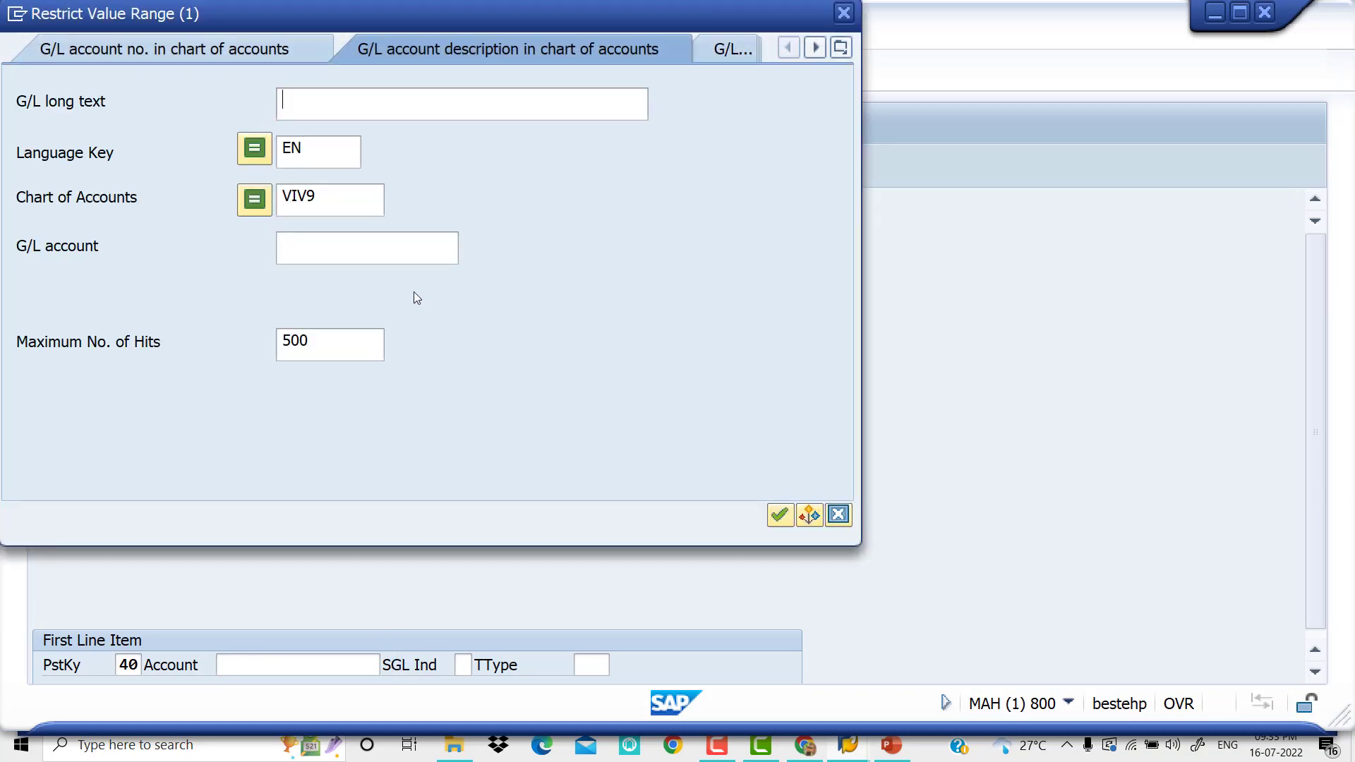
key("Return")
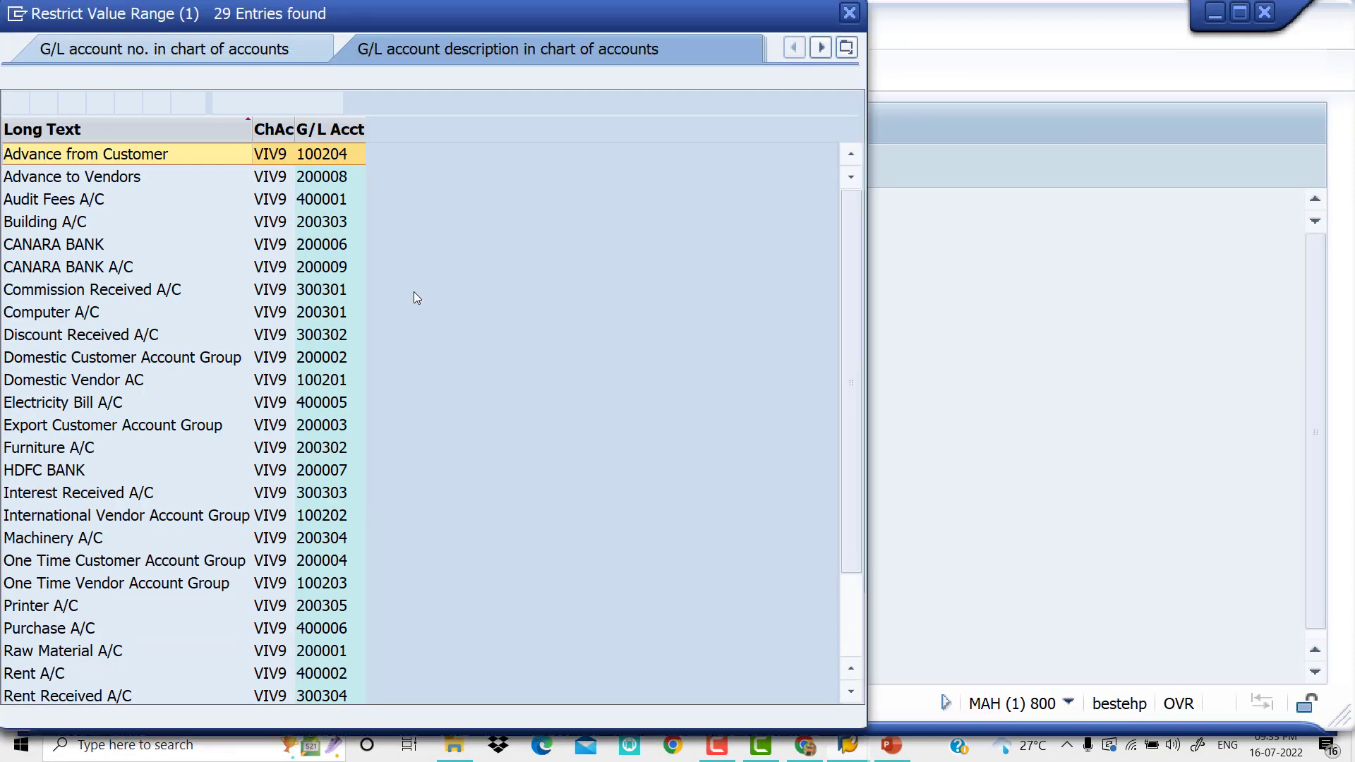
key("Down")
key("Down")
key("Down")
key("Down")
key("Down")
key("Down")
key("Down")
key("Down")
key("Down")
key("Down")
key("Down")
key("Down")
key("Down")
key("Down")
key("Down")
key("Down")
key("Down")
key("Down")
key("Down")
key("Down")
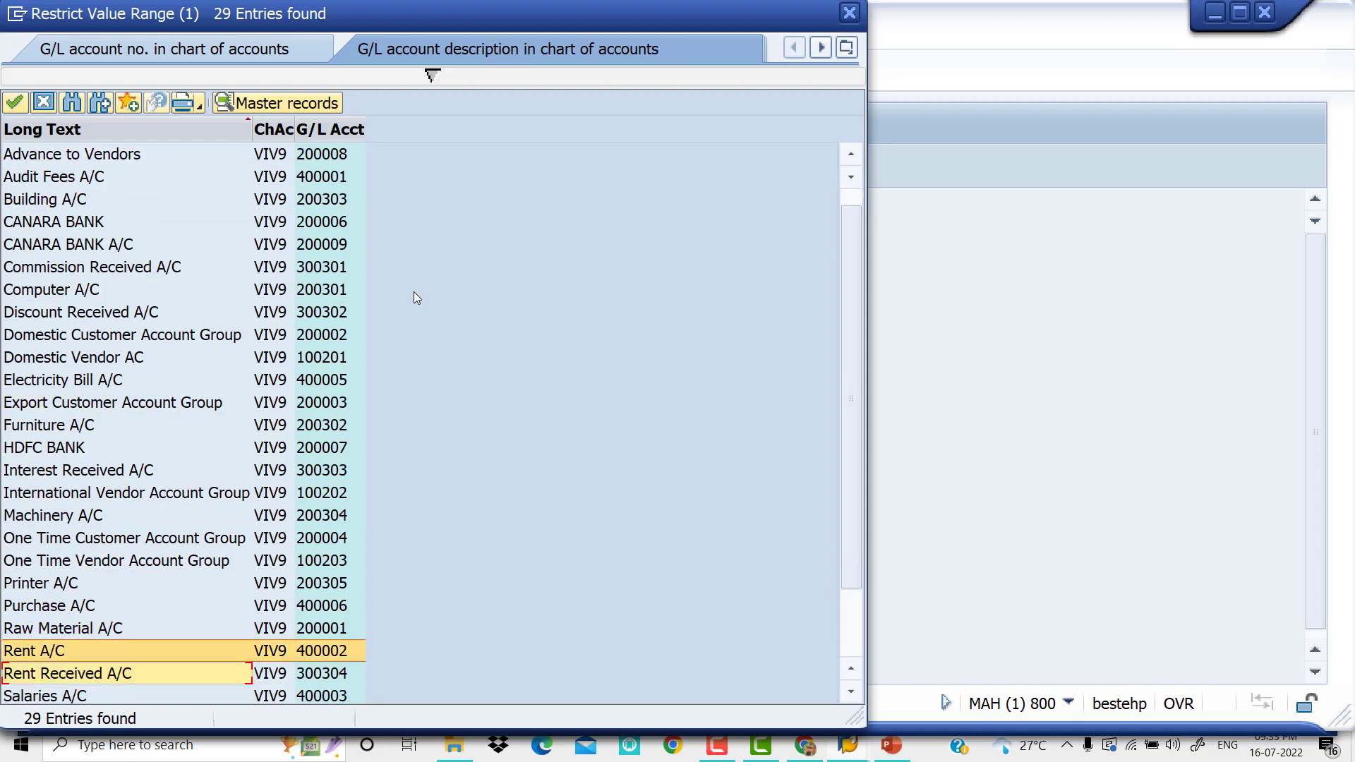
key("Down")
key("Down")
key("Down")
key("Down")
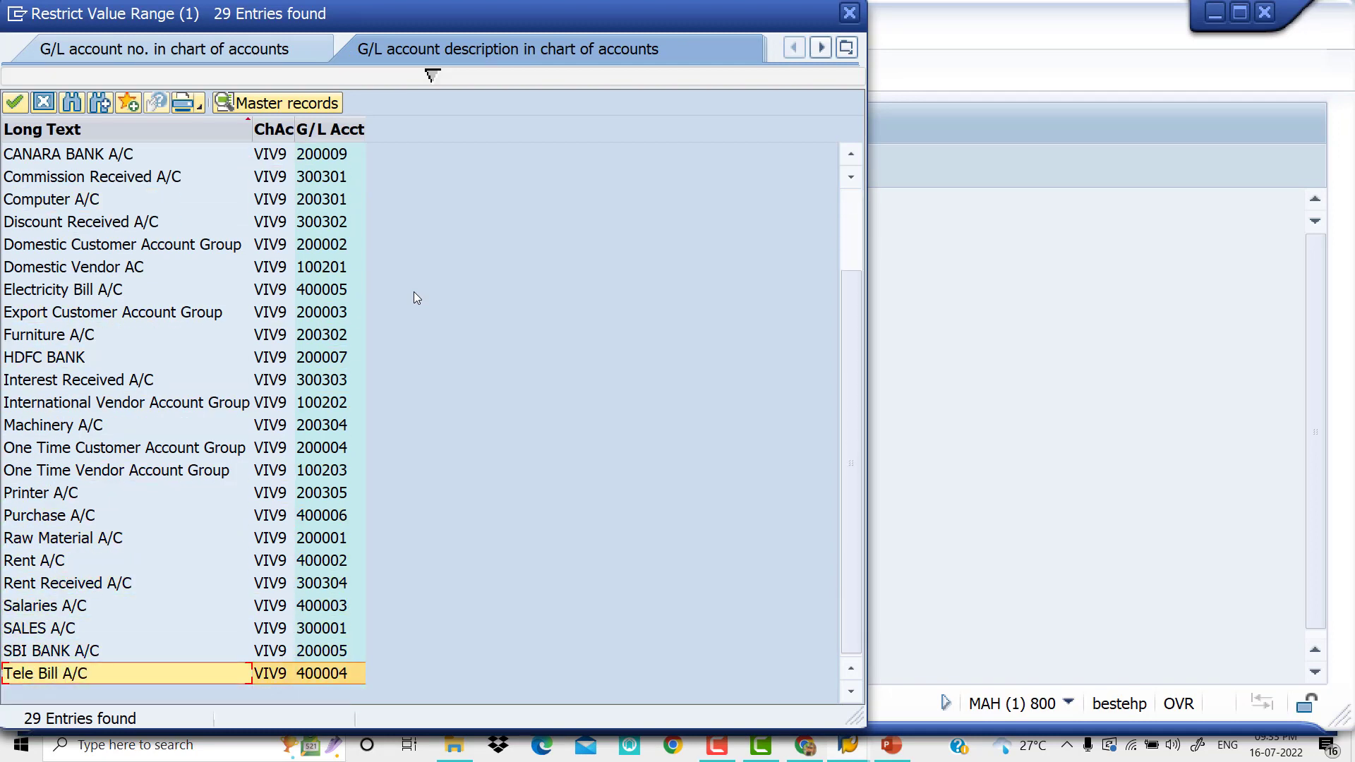
key("Up")
key("Up")
key("Up")
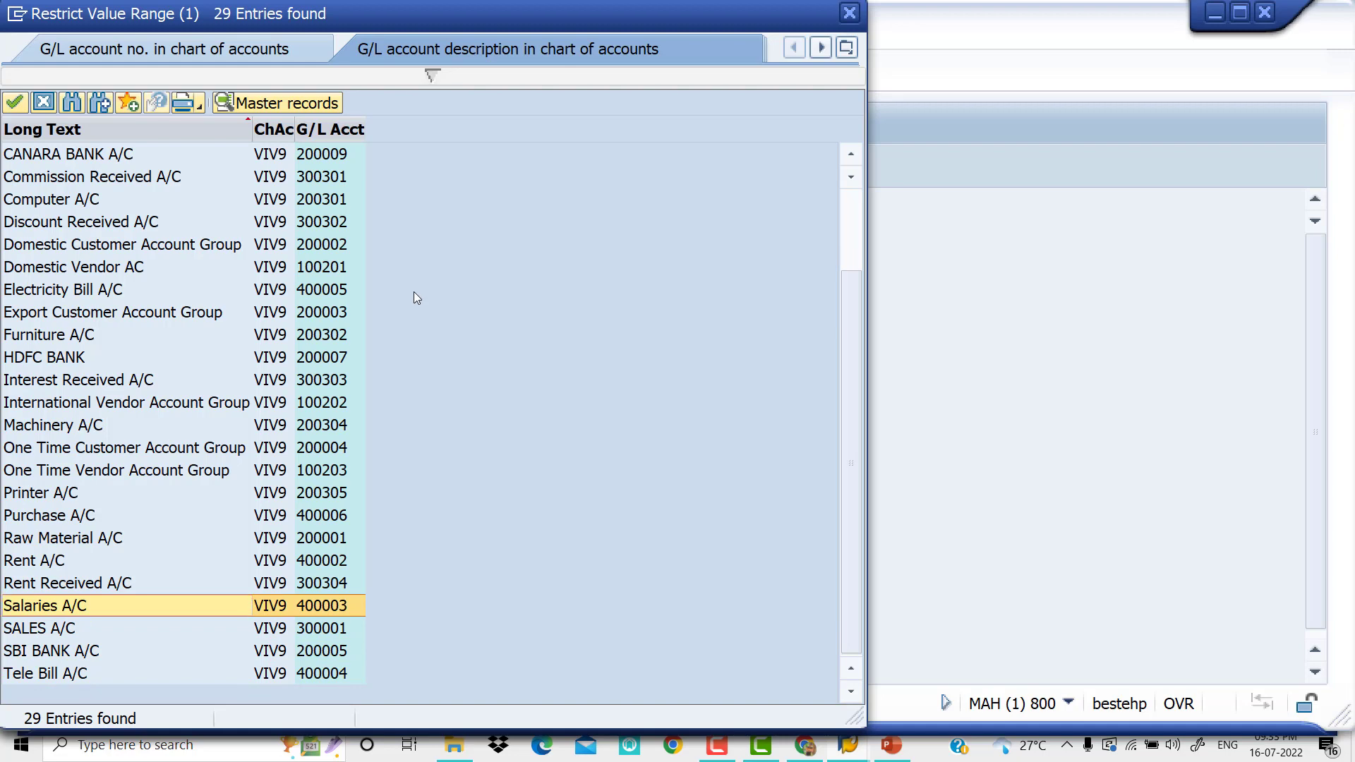
key("Return")
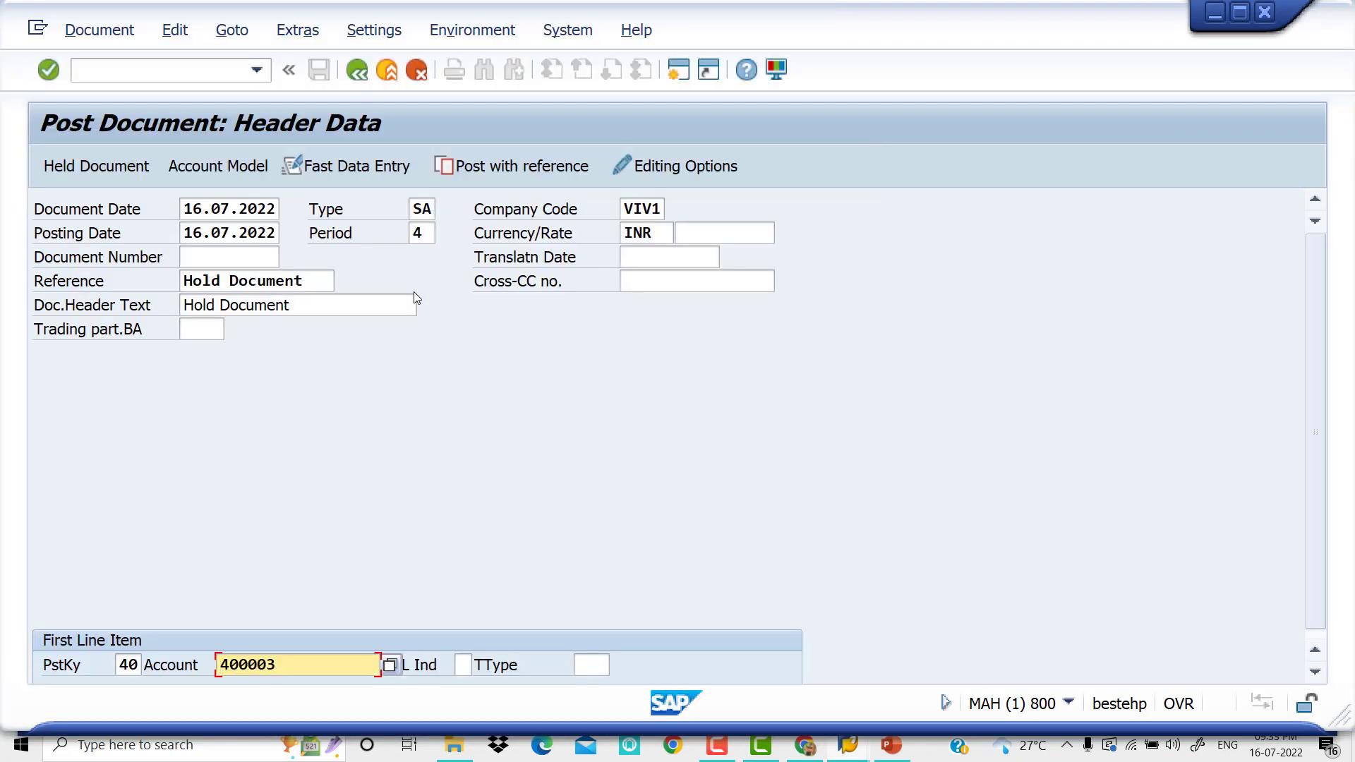
key("Return")
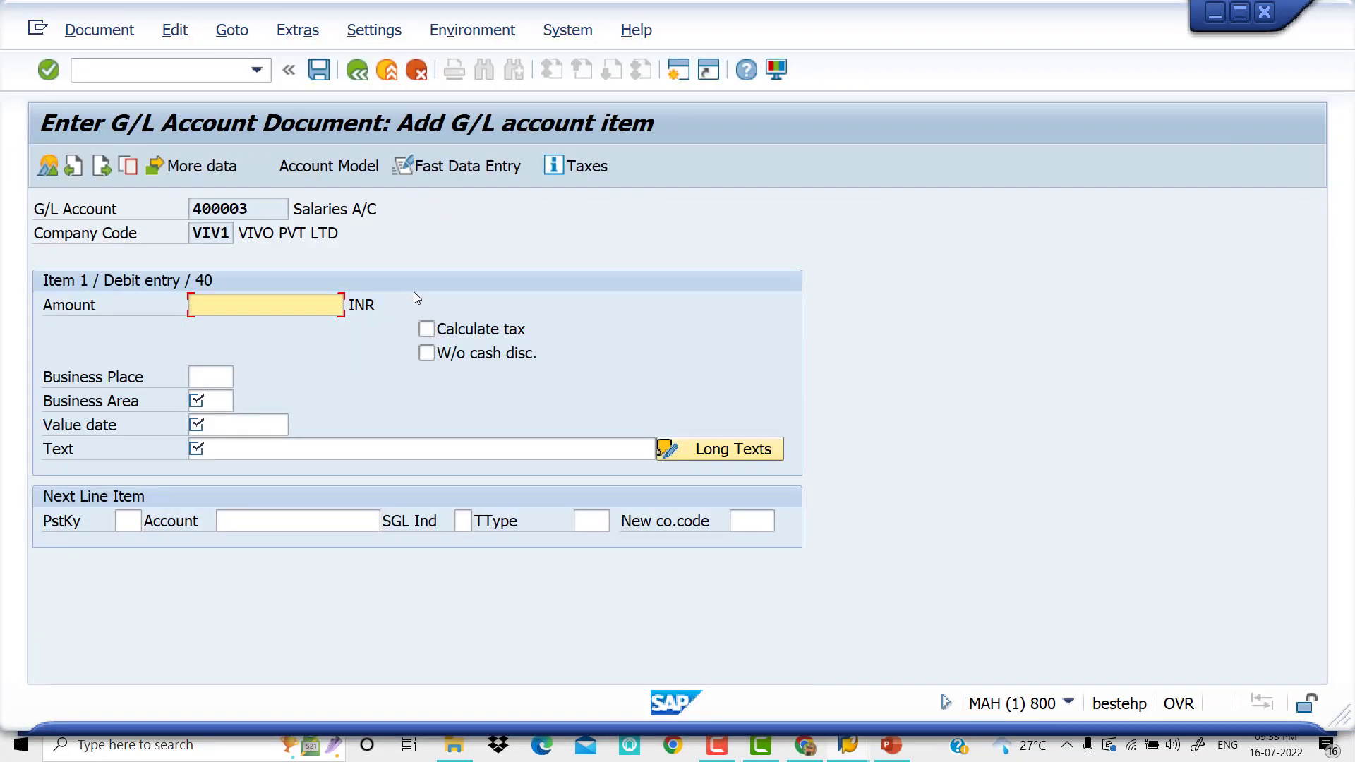
- Enter an amount of 12000 INR and business area VIV0 for the salaries debit item
type("1200")
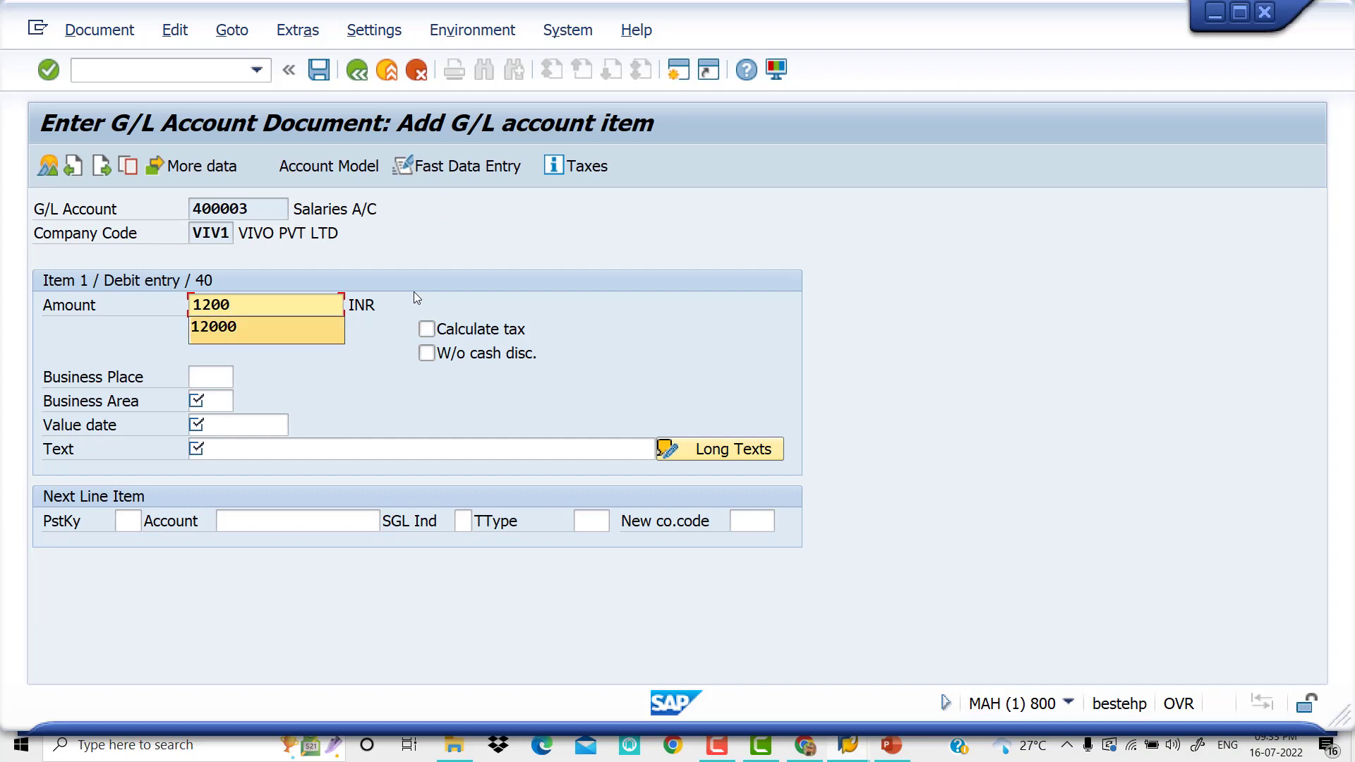
key("Tab")
key("Tab")
key("Tab")
key("Tab")
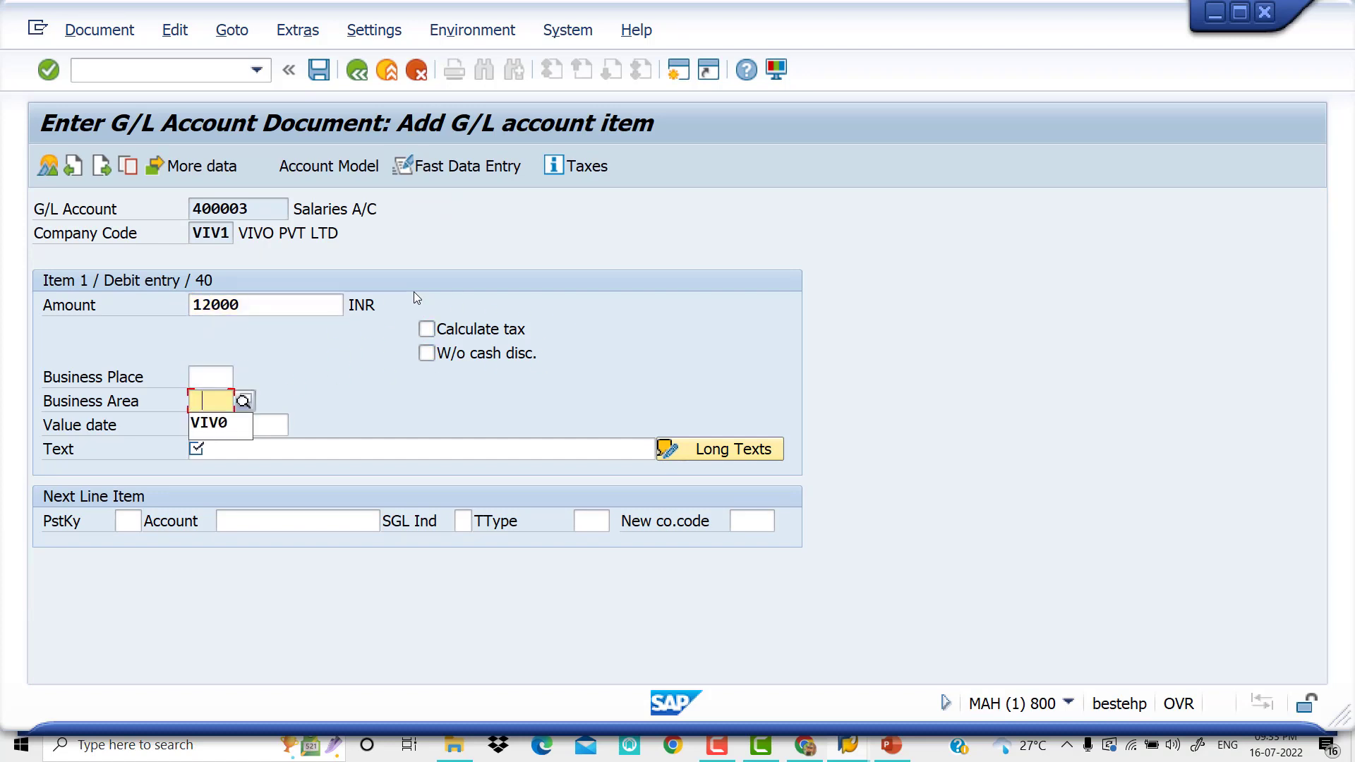
key("Down")
key("Tab")
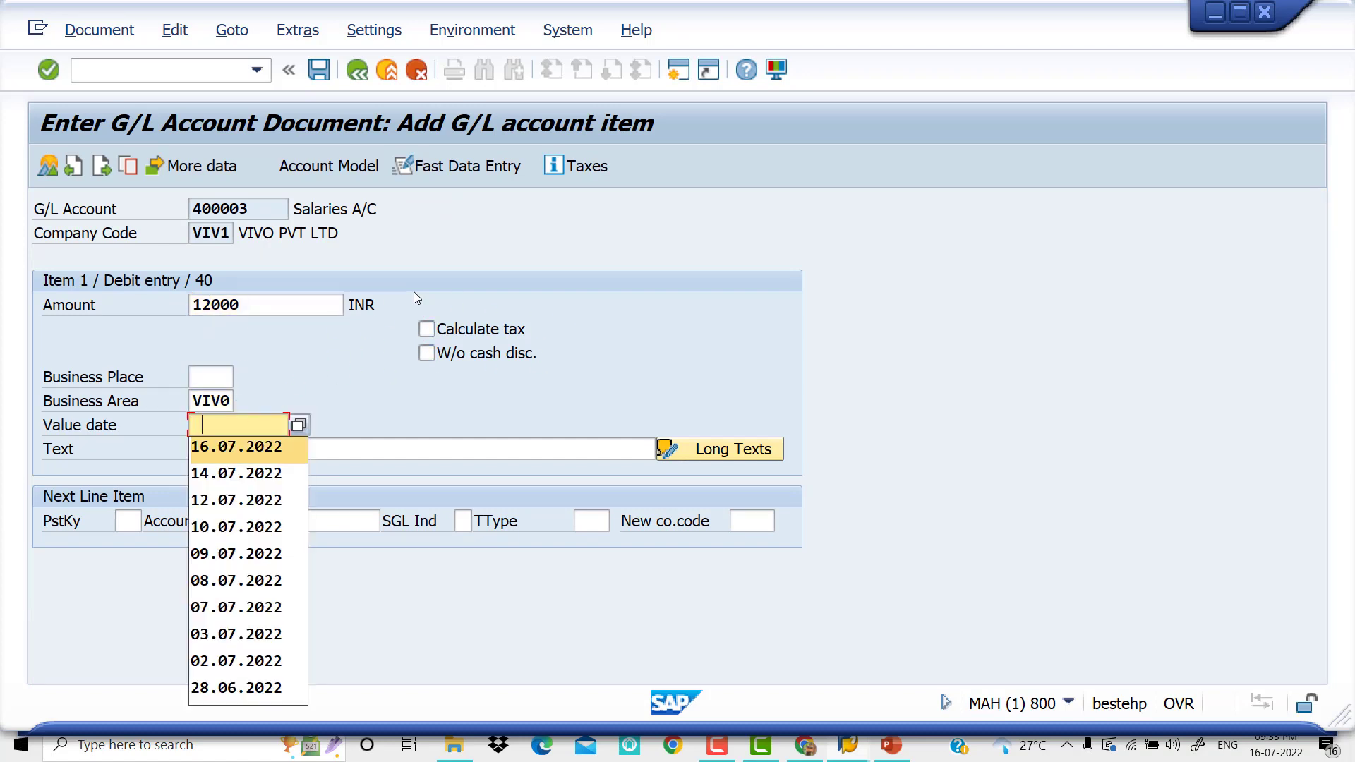
- Set the debit item's value date to 16.07.2022 and its text to "Salaries Paid"
key("Tab")
key("Down")
key("Down")
key("Down")
key("Down")
key("Down")
key("Down")
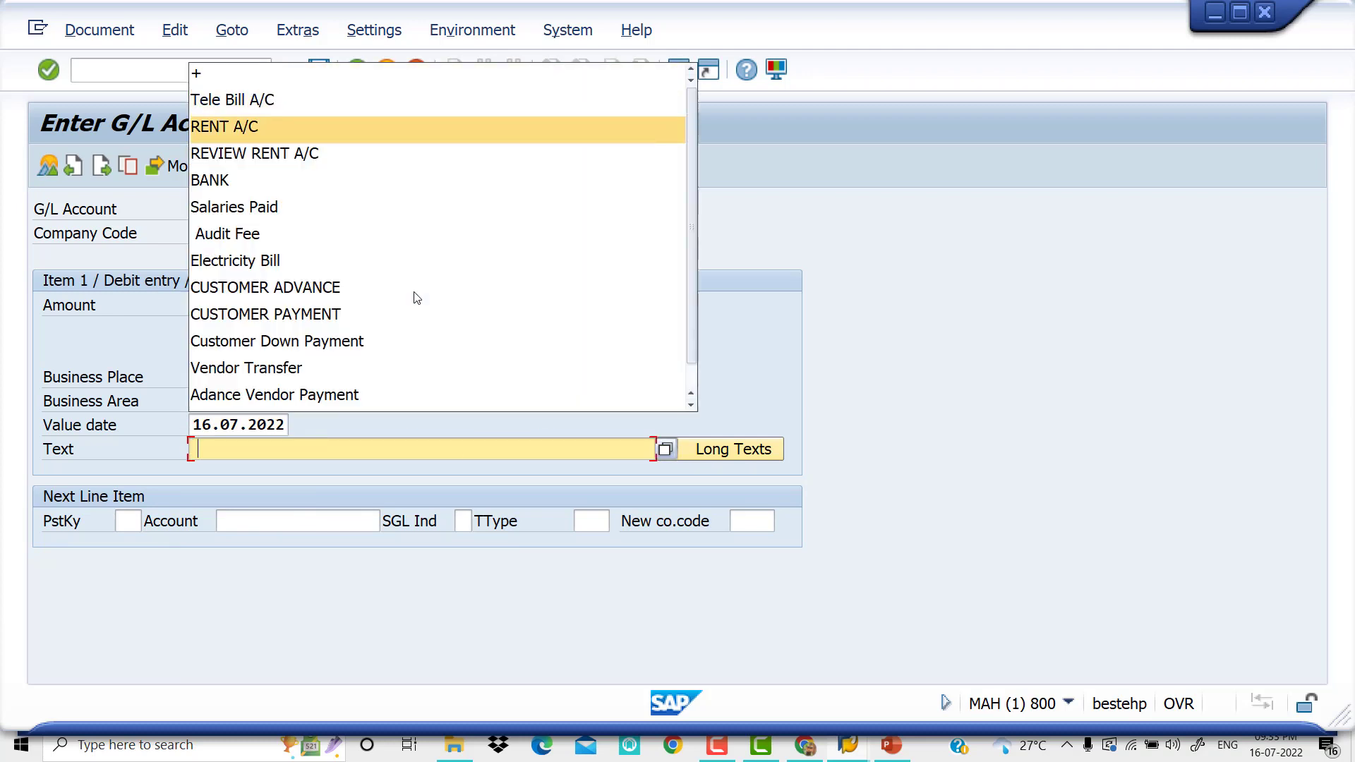
key("Tab")
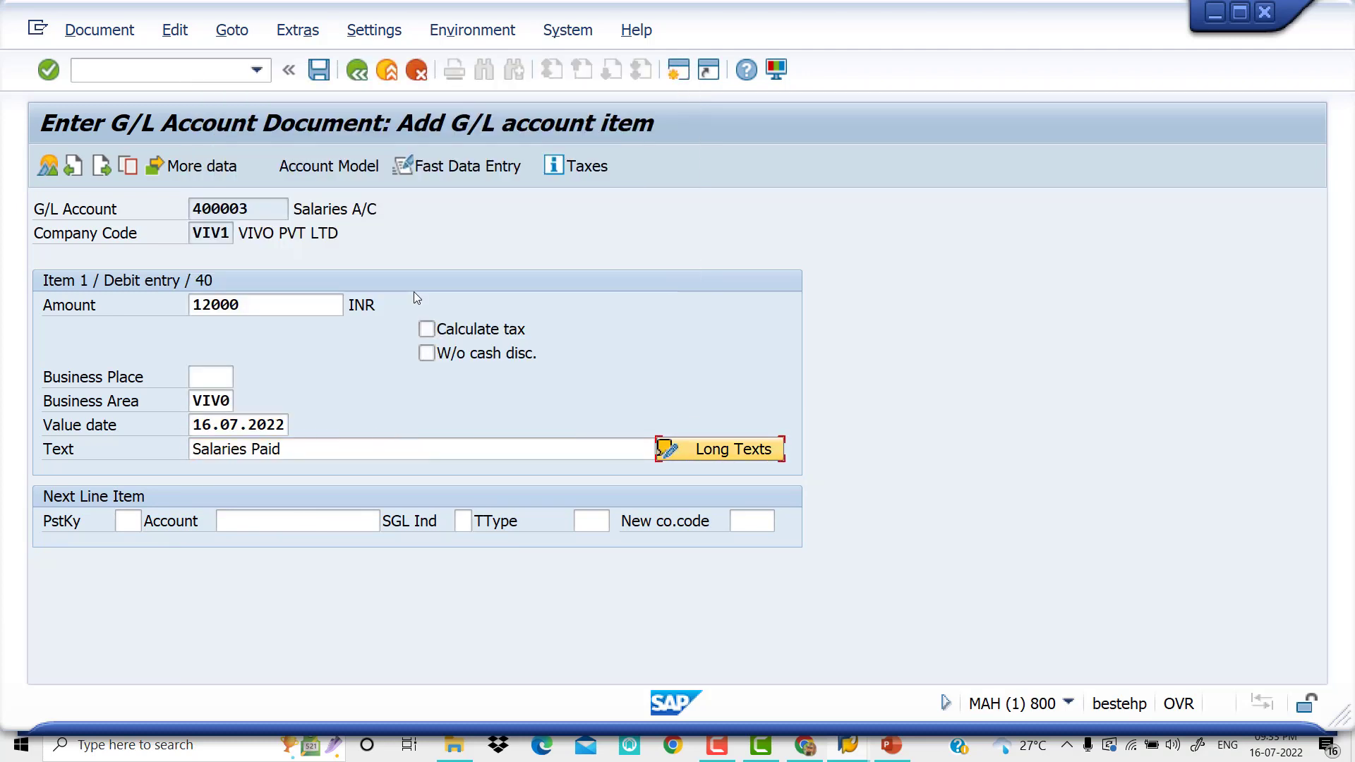
- Set the next line item's posting key to 50 (Credit entry)
key("Tab")
type("50")
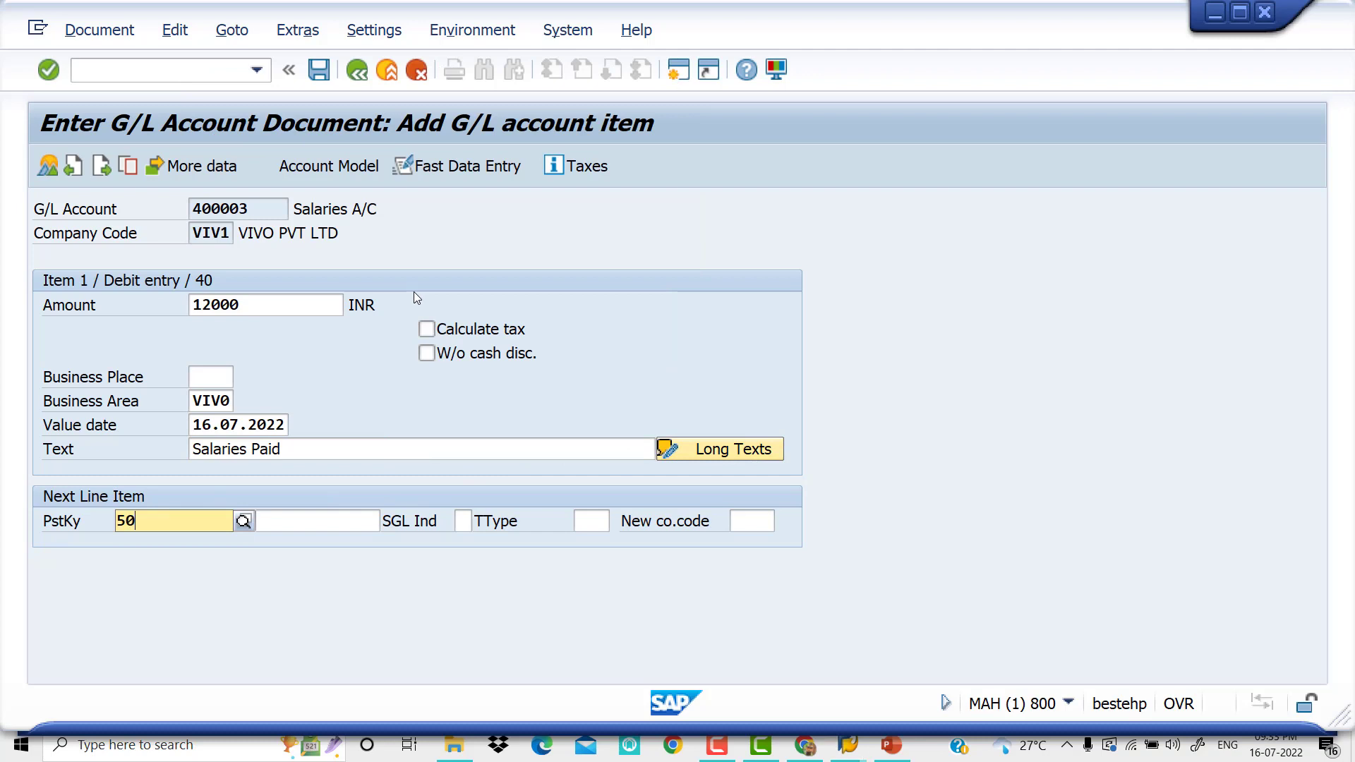
key("Down")
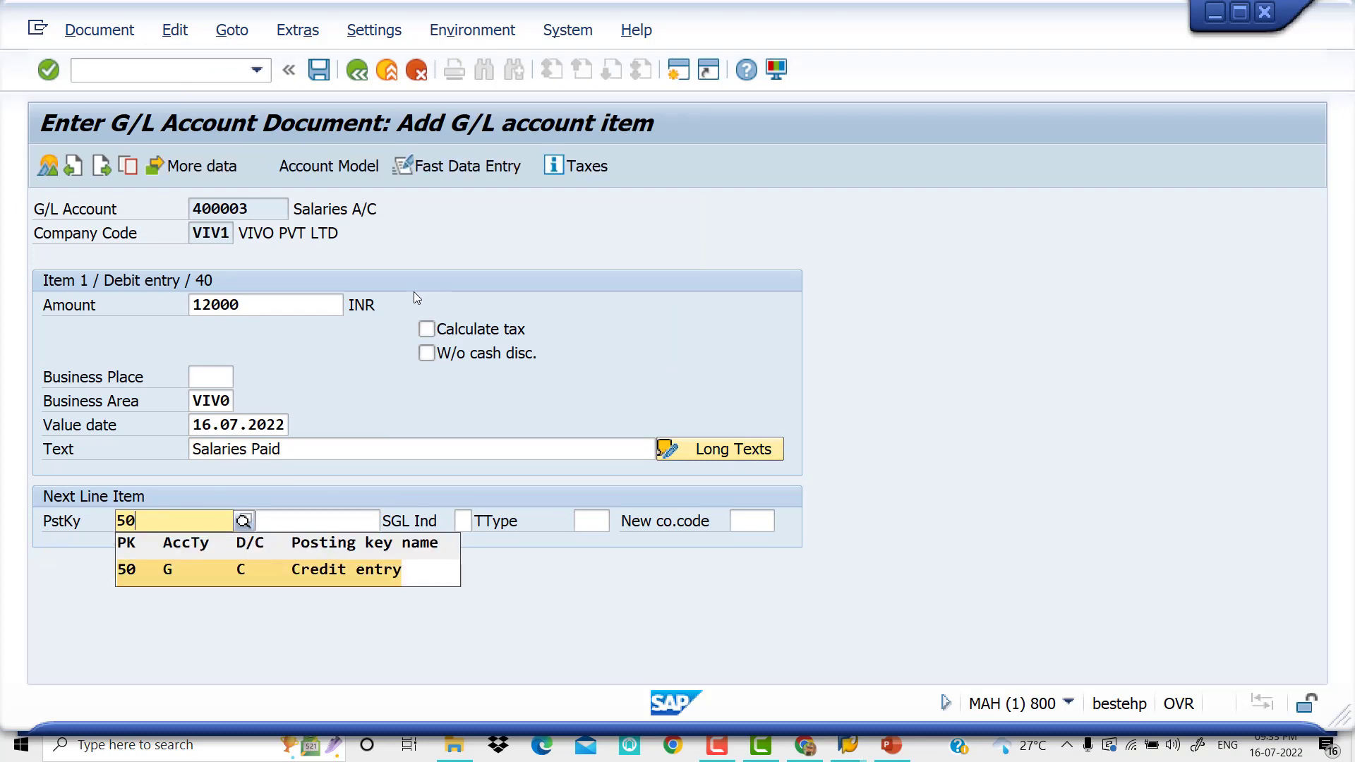
key("Return")
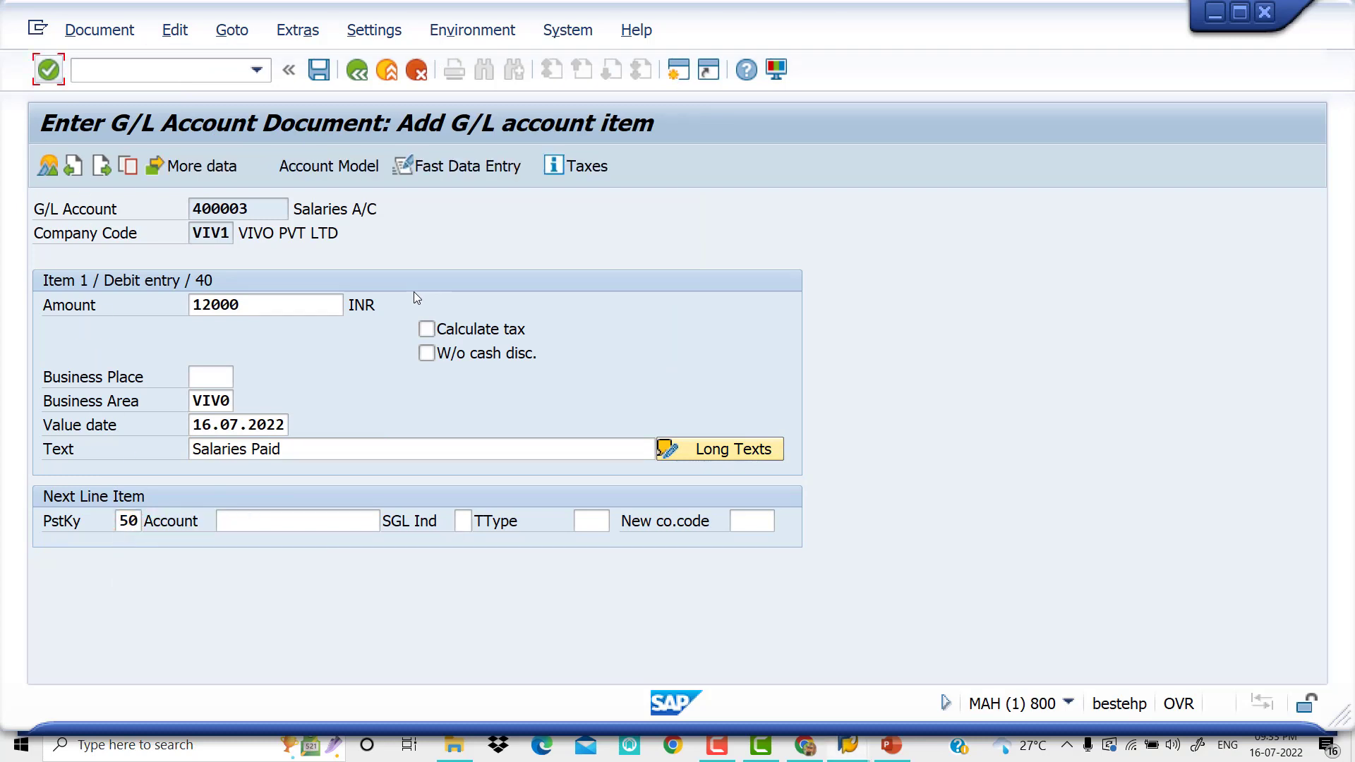
- Look up HDFC BANK in the VIV9 chart of accounts, assign it to the credit line item and continue to the item details
left_click(291, 515)
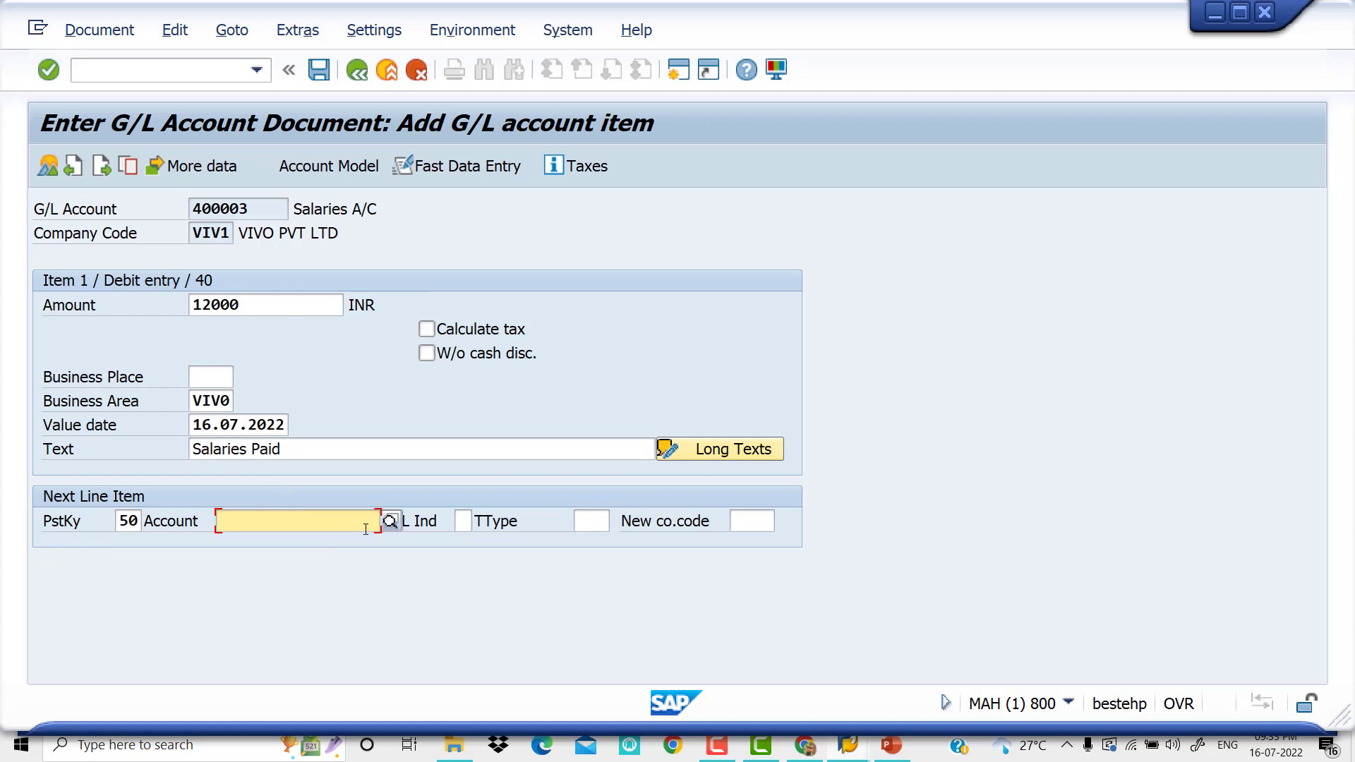
key("F4")
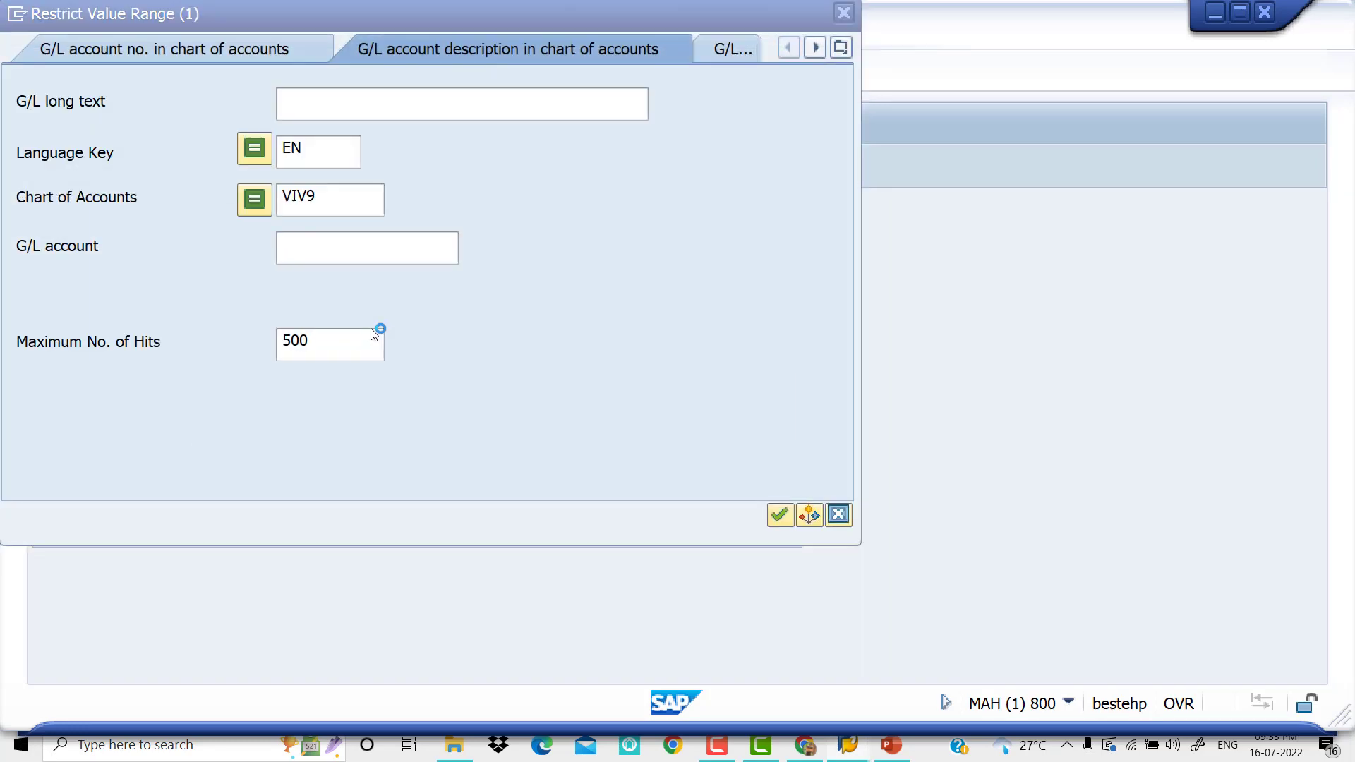
key("Return")
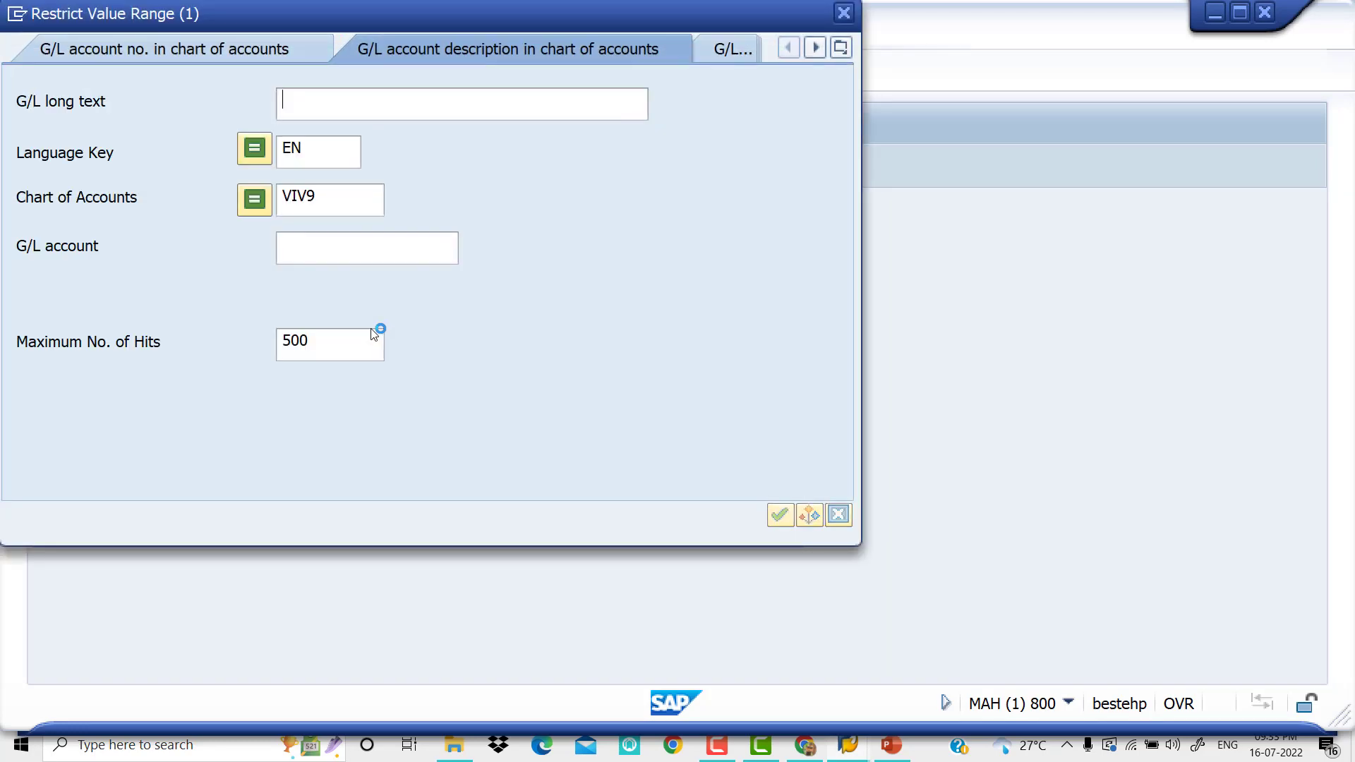
key("Down")
key("Down")
key("Down")
key("Down")
key("Down")
key("Down")
key("Down")
key("Down")
key("Down")
key("Down")
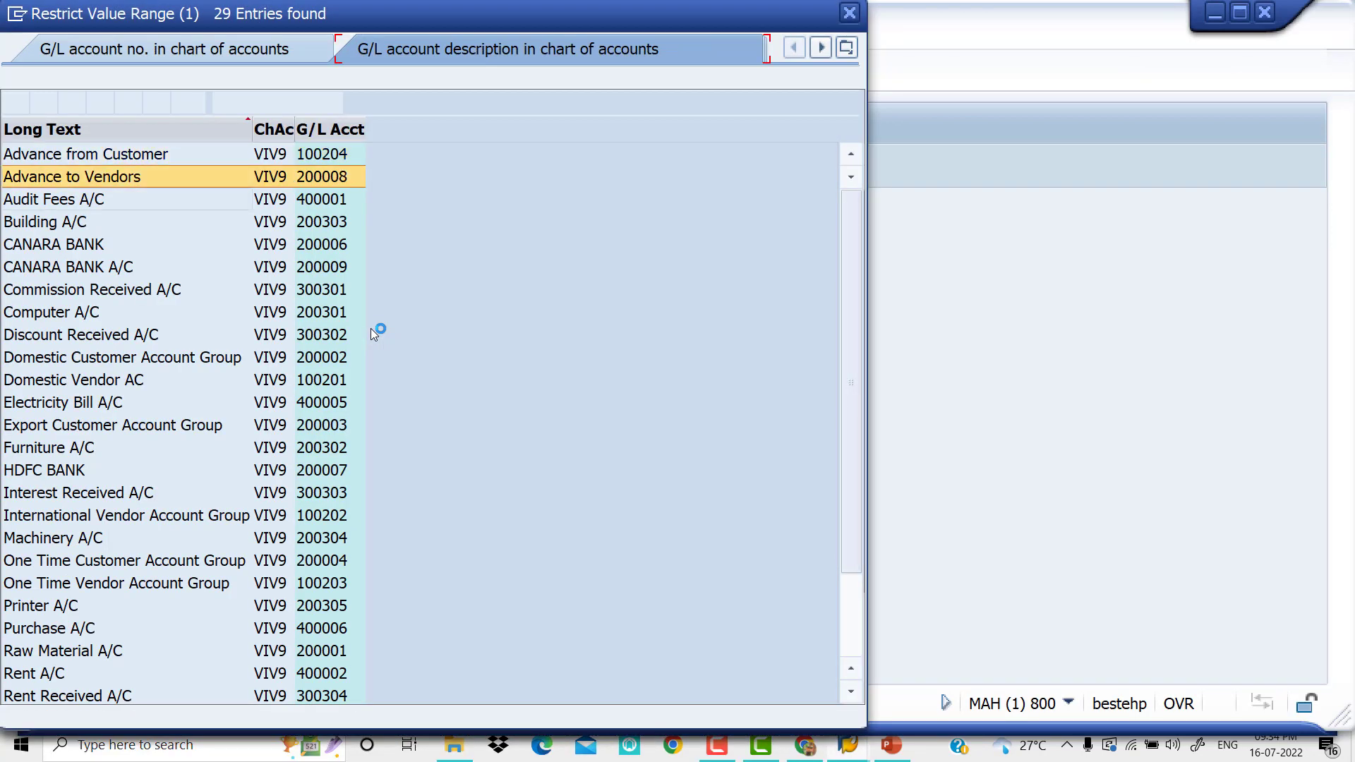
key("Down")
key("Down")
key("Down")
key("Down")
key("Down")
key("Down")
key("Down")
key("Down")
key("Down")
key("Down")
key("Down")
key("Down")
key("Down")
key("Down")
key("Down")
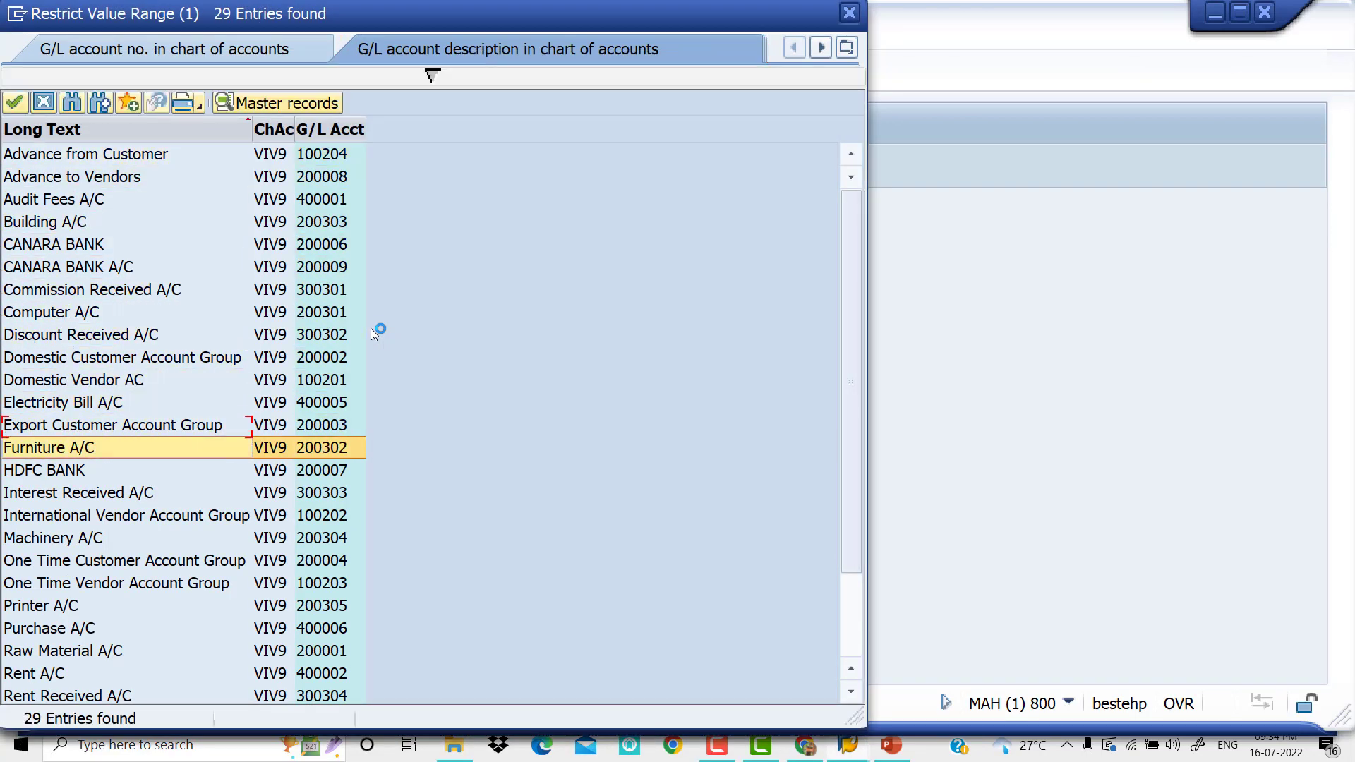
key("Return")
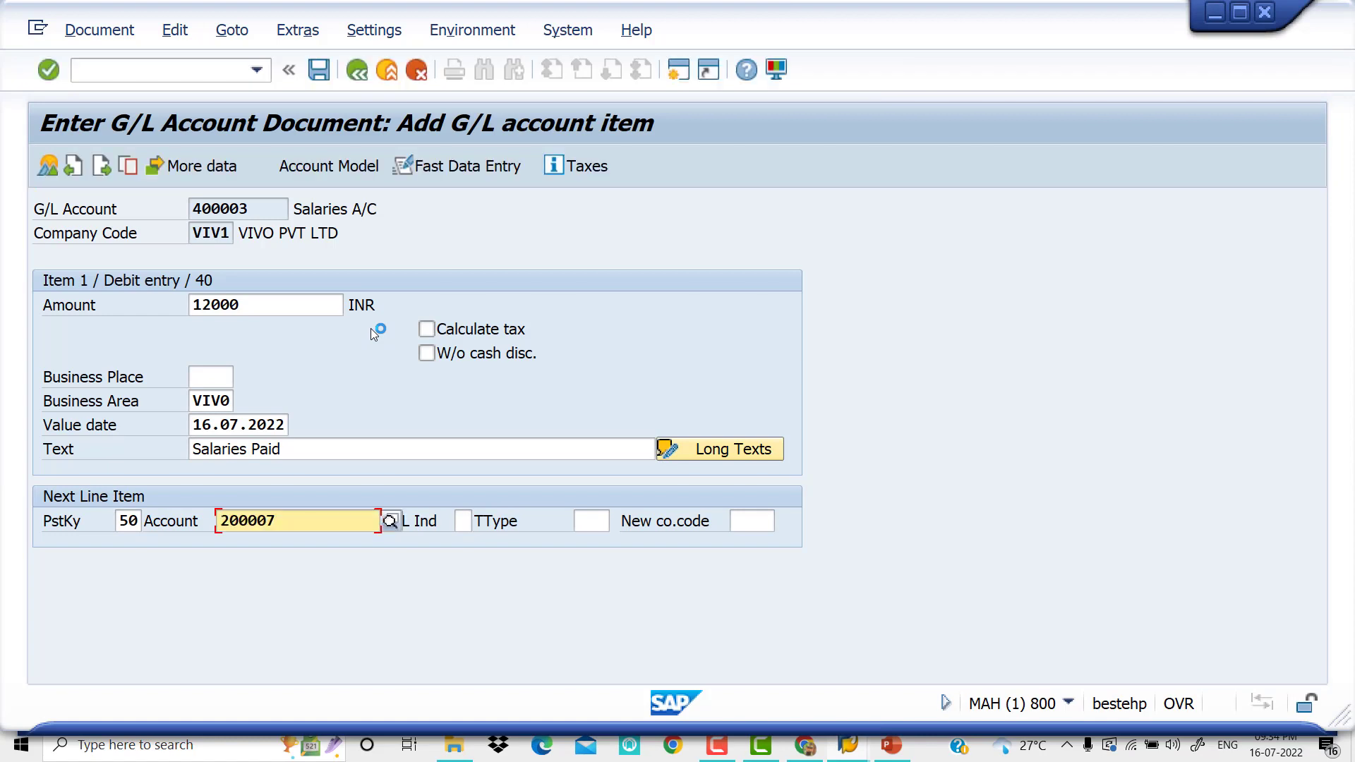
key("Return")
- Enter * as the HDFC BANK credit item's amount, with business area VIV0 and value date 16.07.2022
type("*")
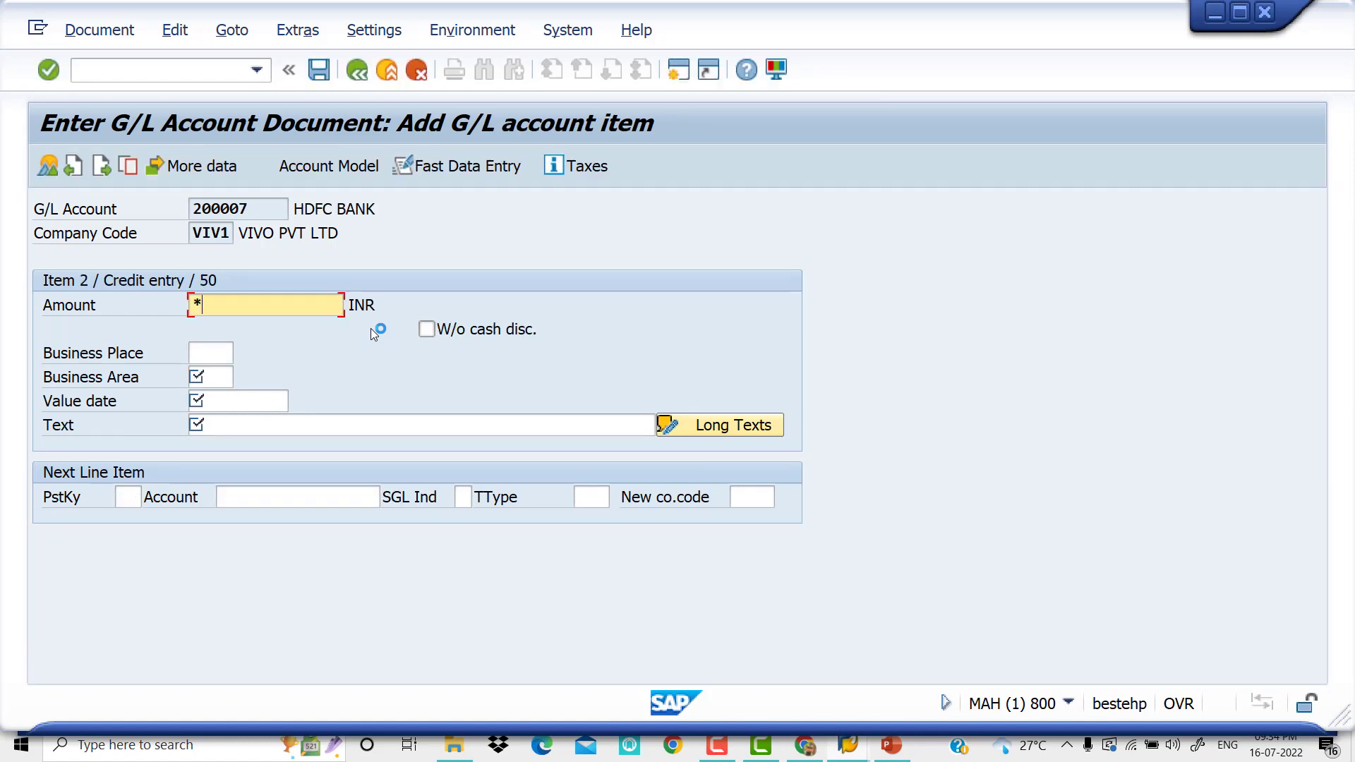
key("Tab")
key("Tab")
key("Tab")
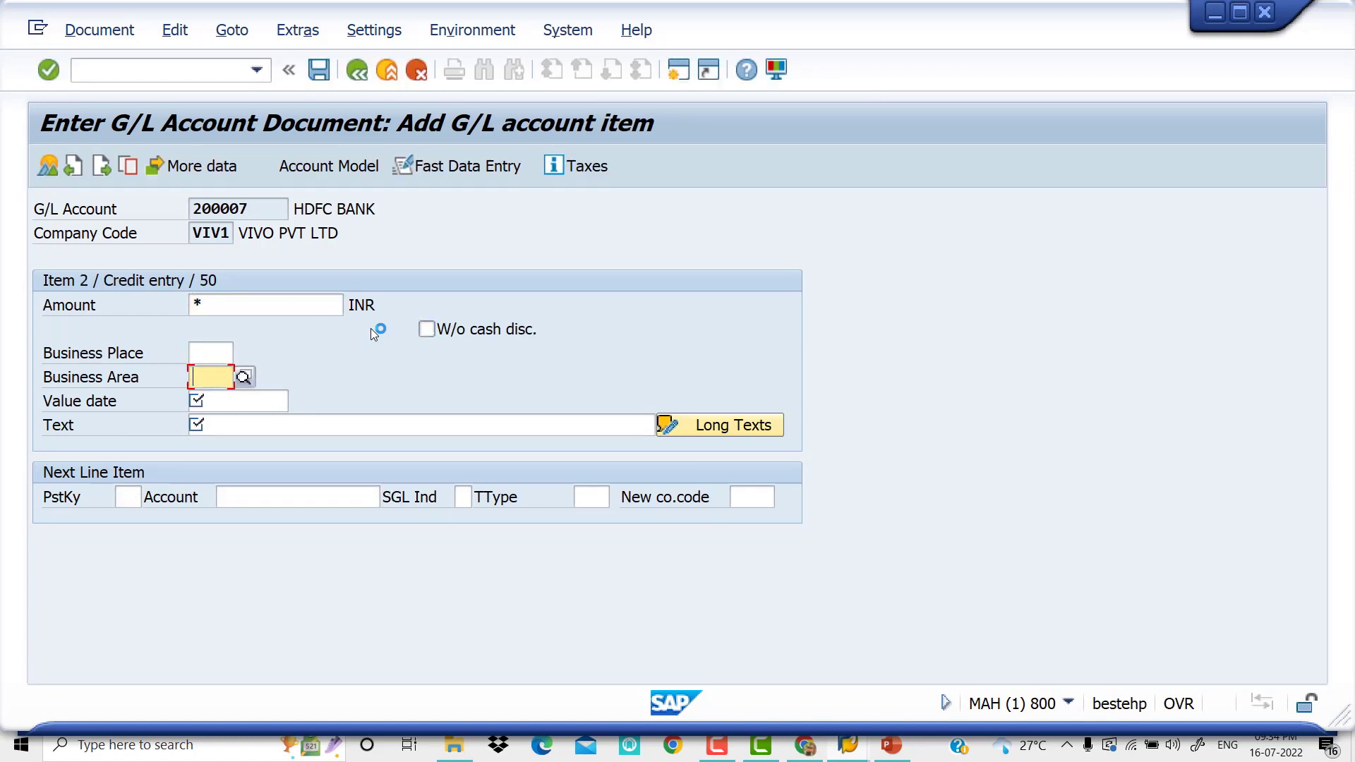
key("Down")
key("Tab")
key("Down")
key("Tab")
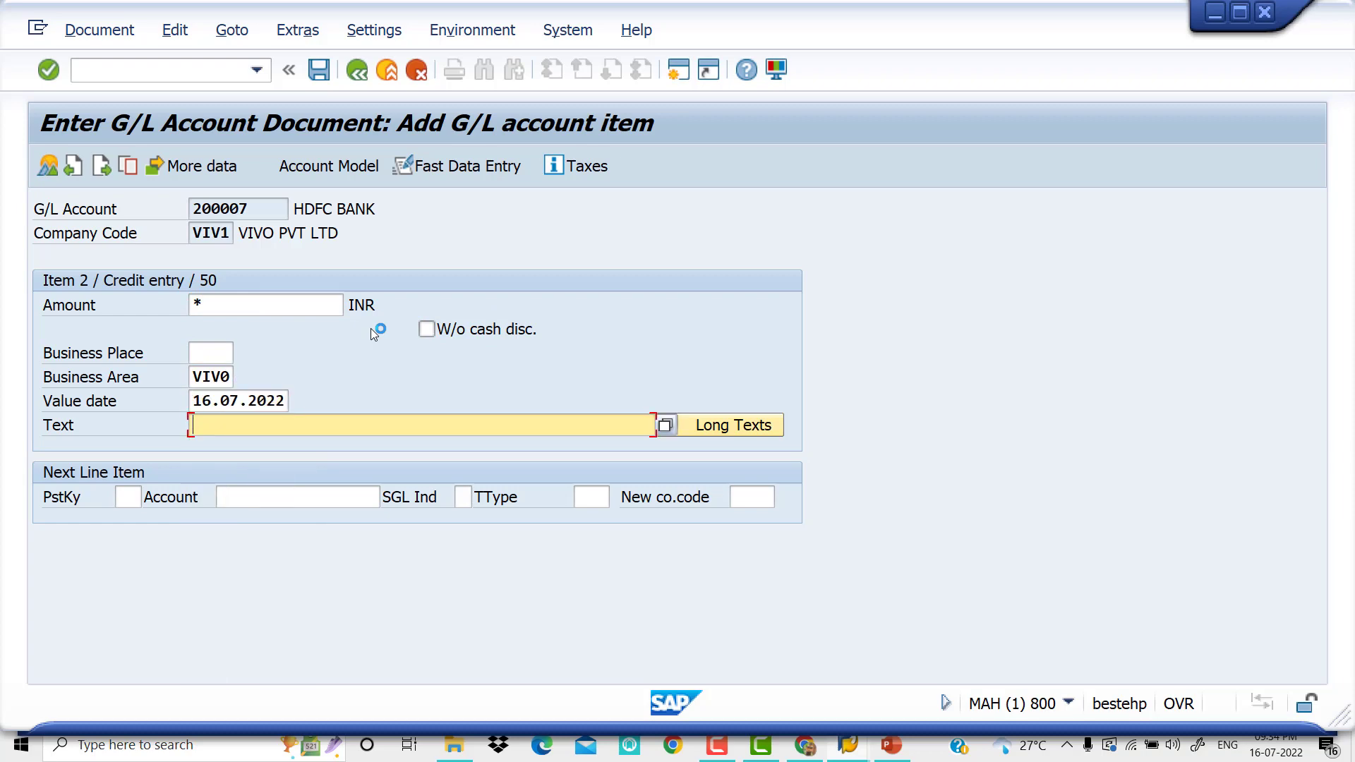
- Enter + as the credit item's text to copy the previous item's text, and confirm the item
key("Down")
key("Down")
key("Down")
key("Down")
key("Up")
key("Up")
key("Up")
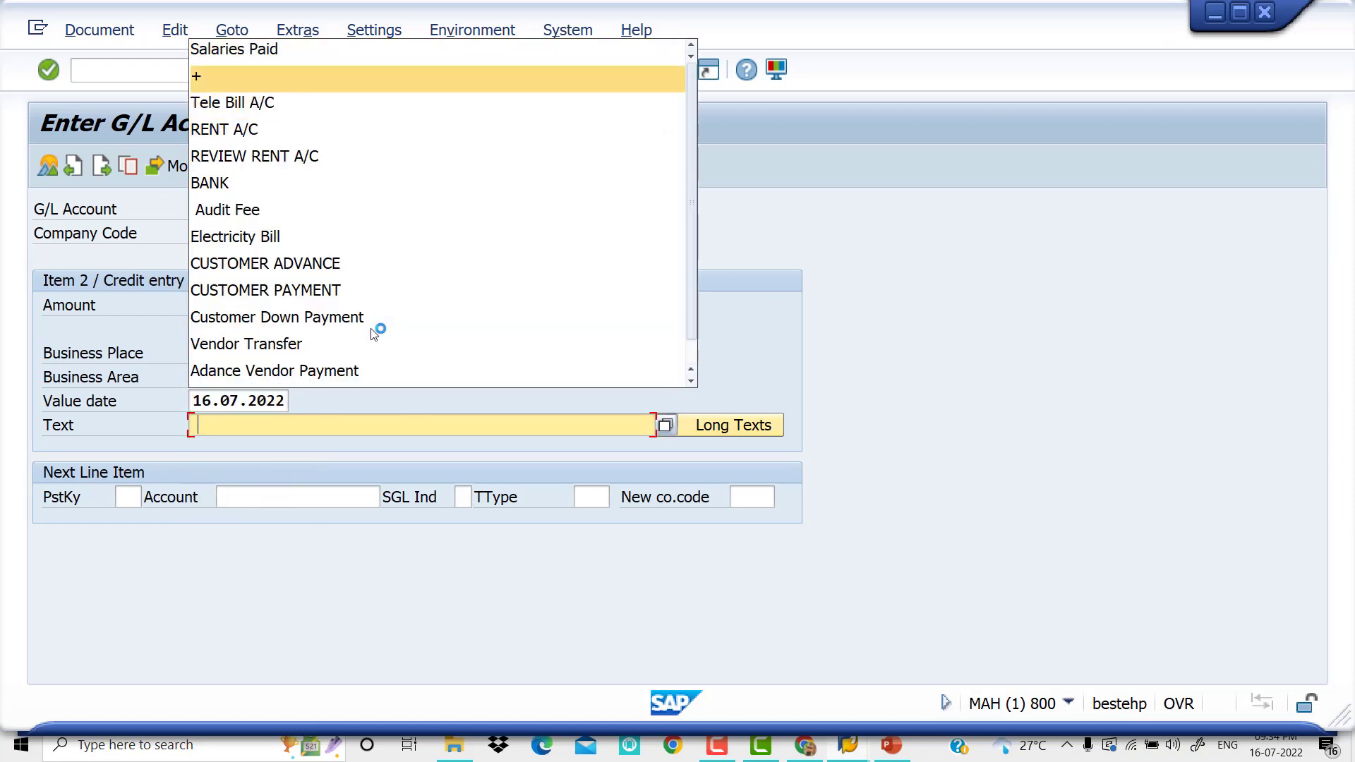
key("Up")
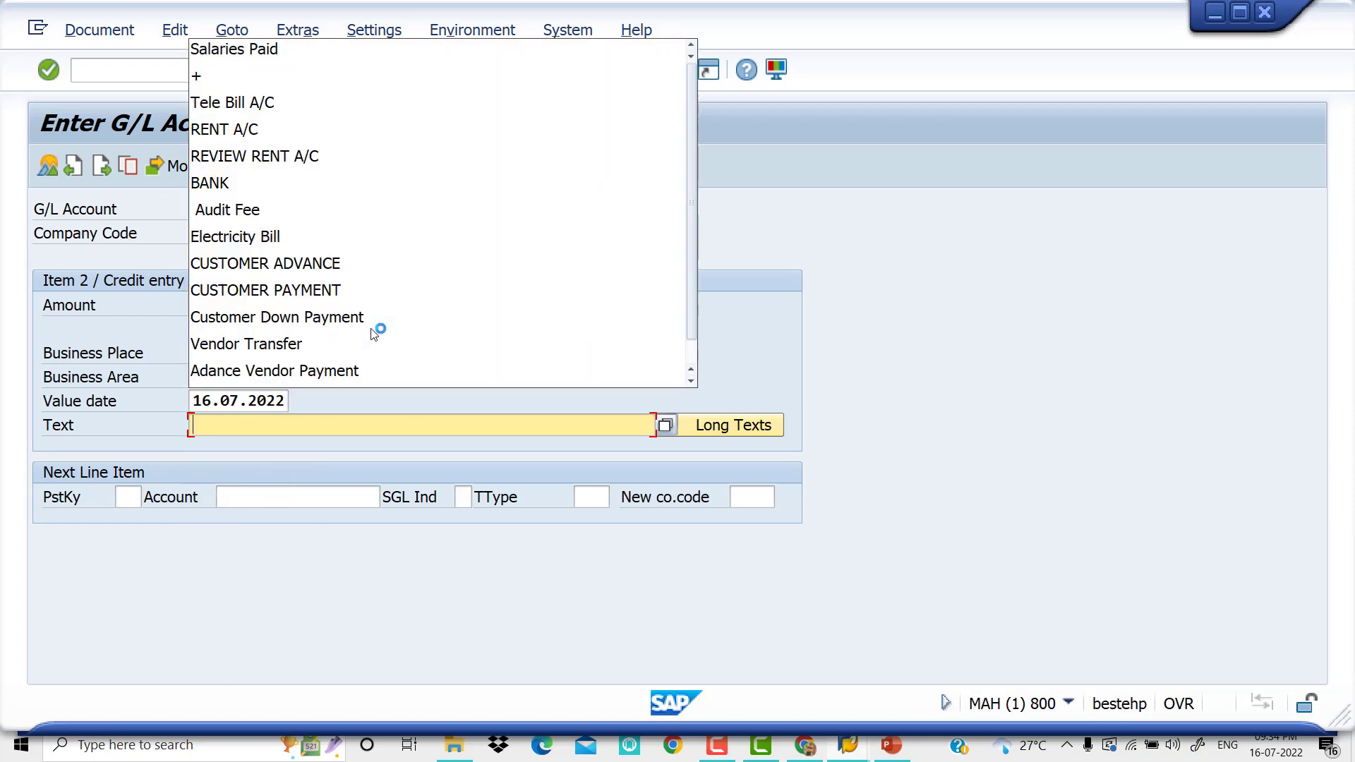
type("+")
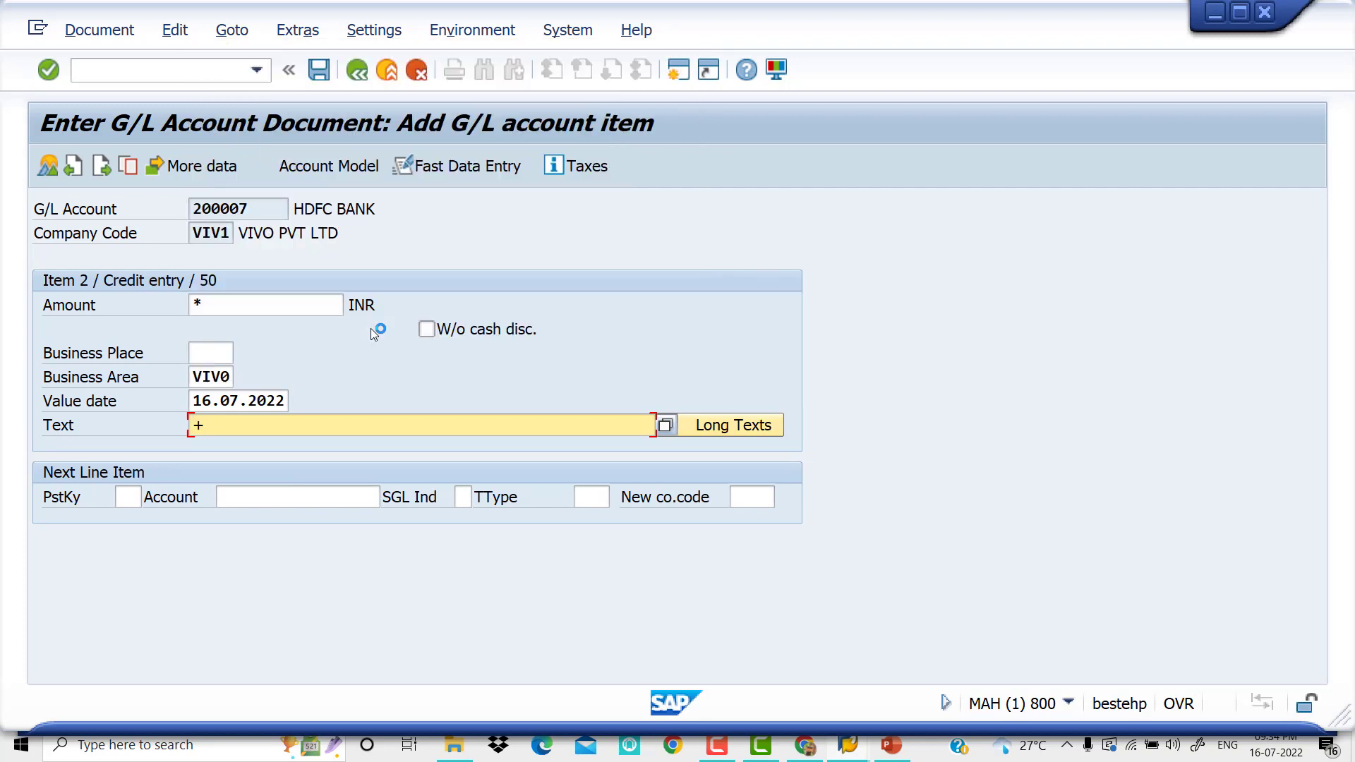
key("Return")
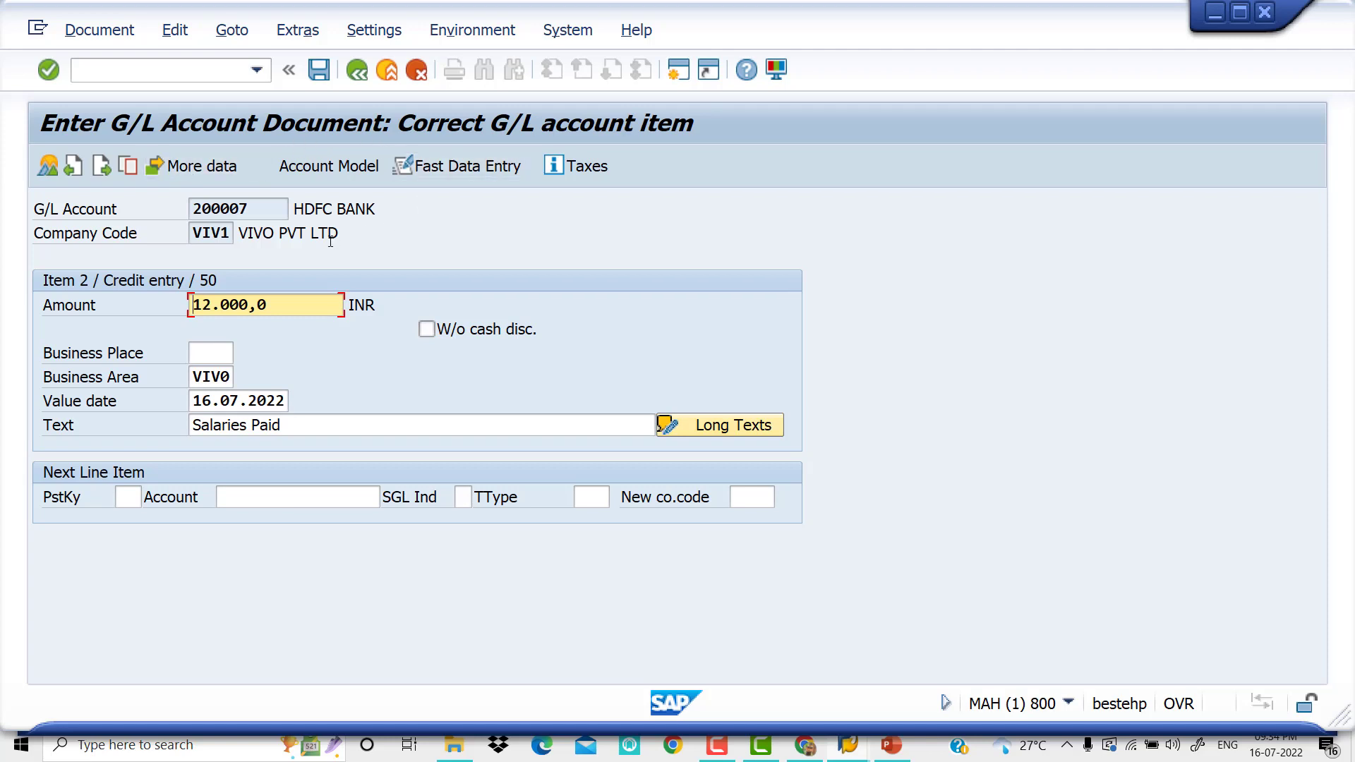
- Hold the document under the temporary document number SAP-01
left_click(113, 35)
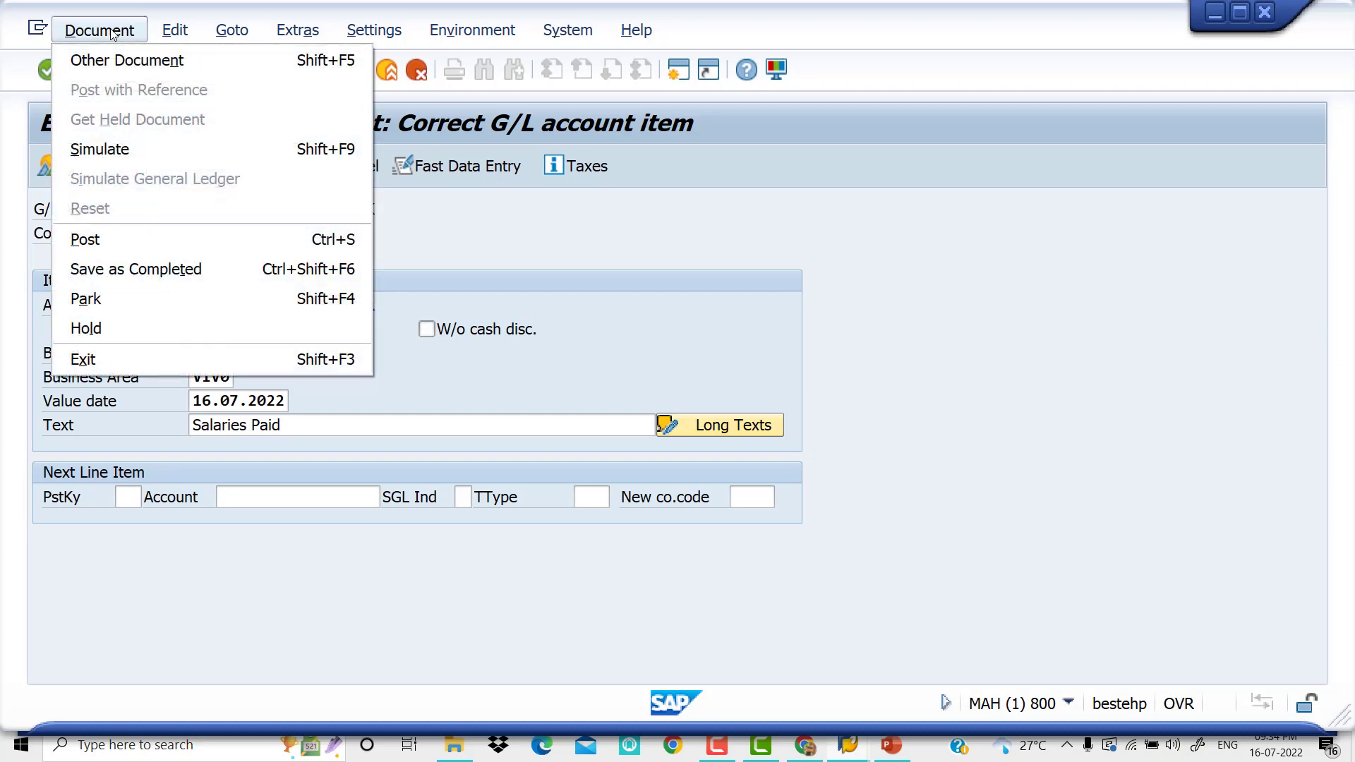
left_click(125, 329)
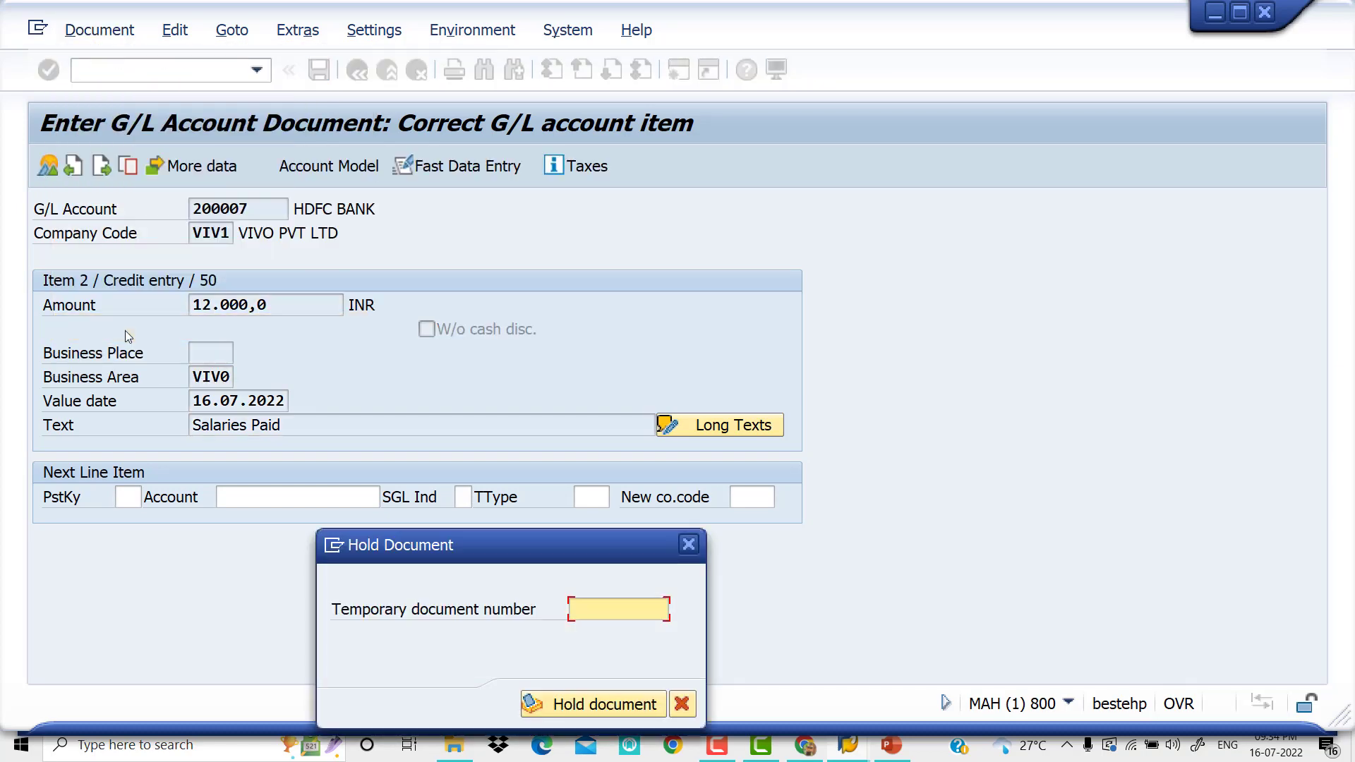
left_click_drag(521, 556, 782, 334)
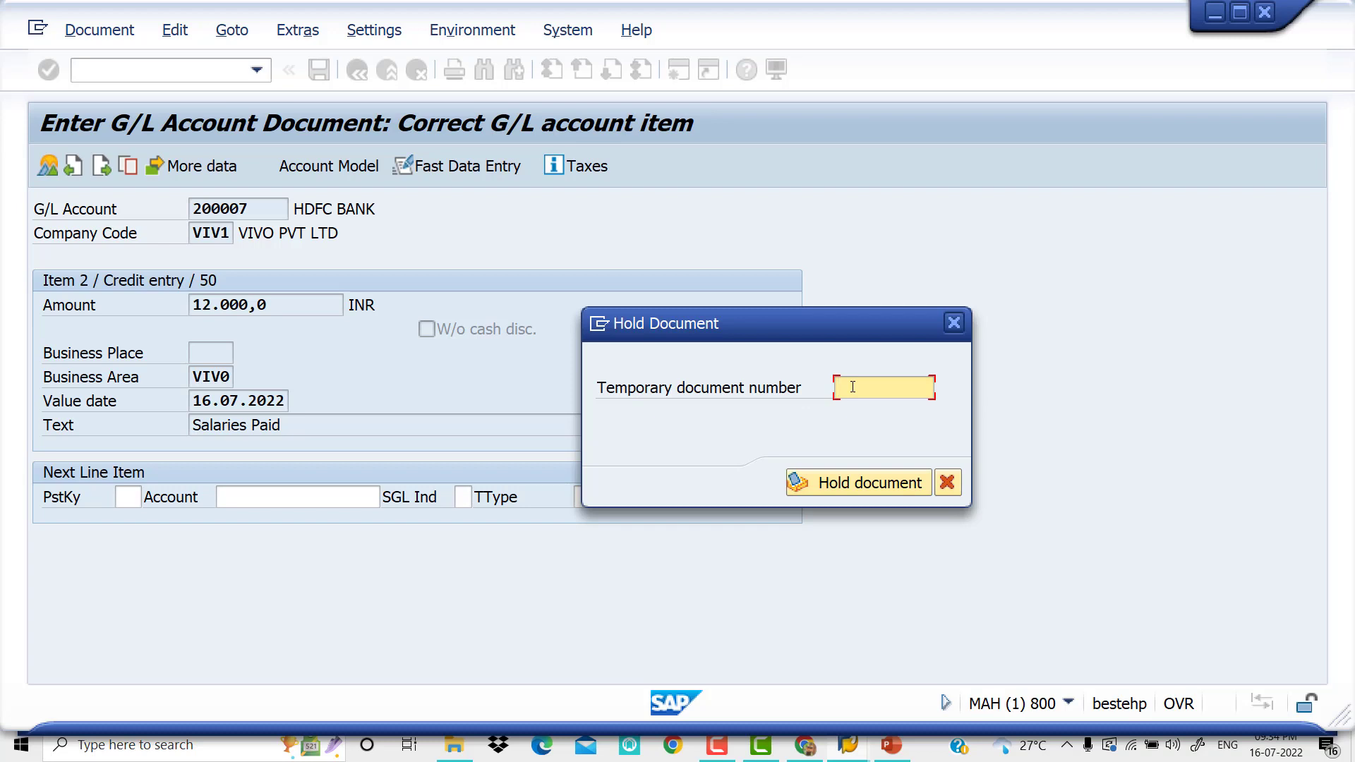
type("SAP-01")
key("Return")
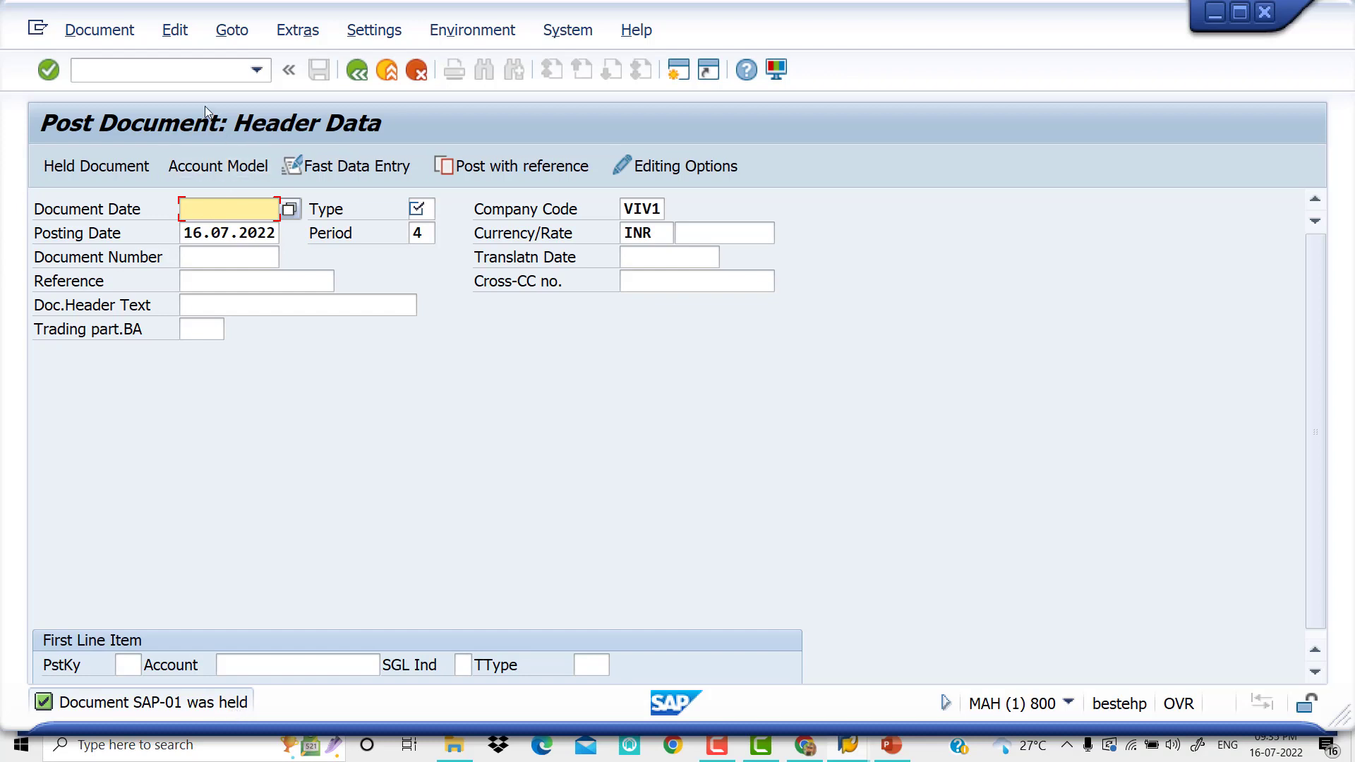
- Switch to transaction FB11 and open the held document SAP-01
left_click(185, 78)
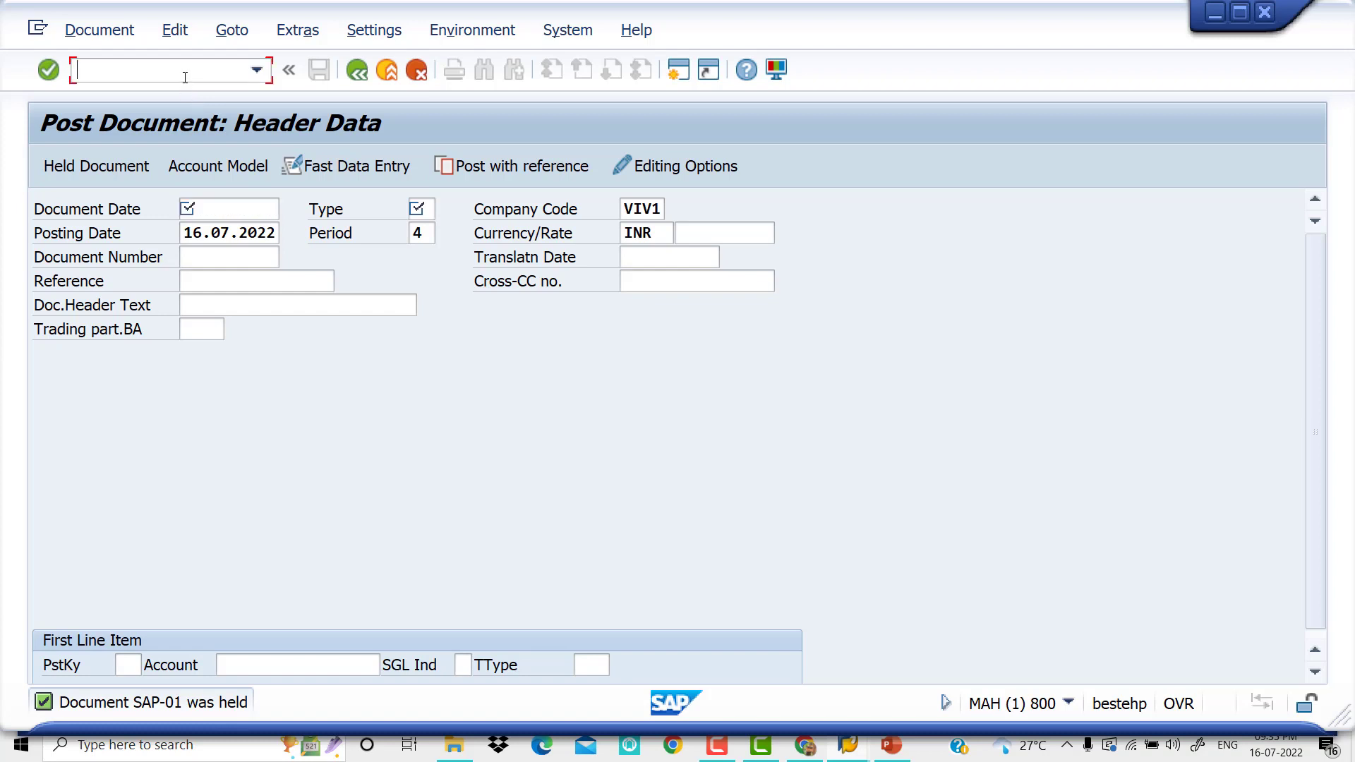
type("/NFB11")
key("Return")
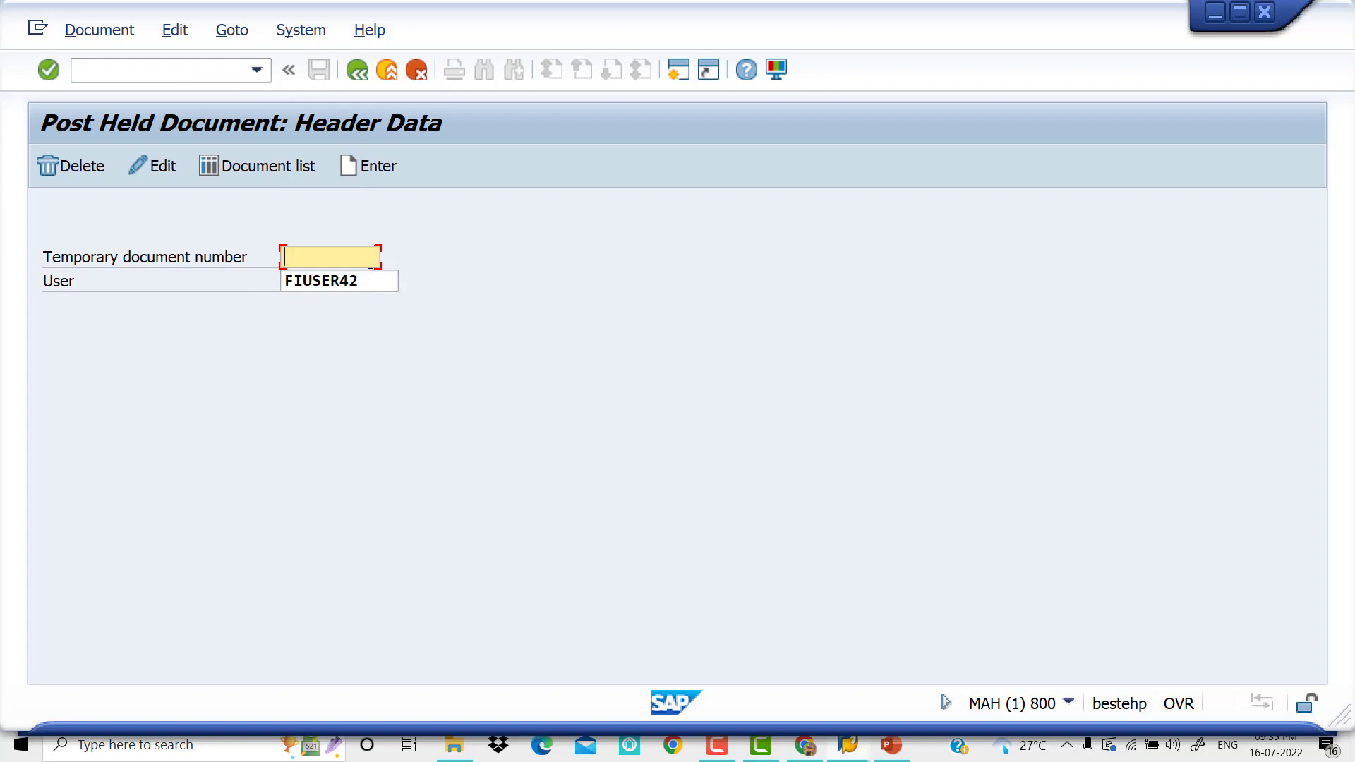
type("SAP")
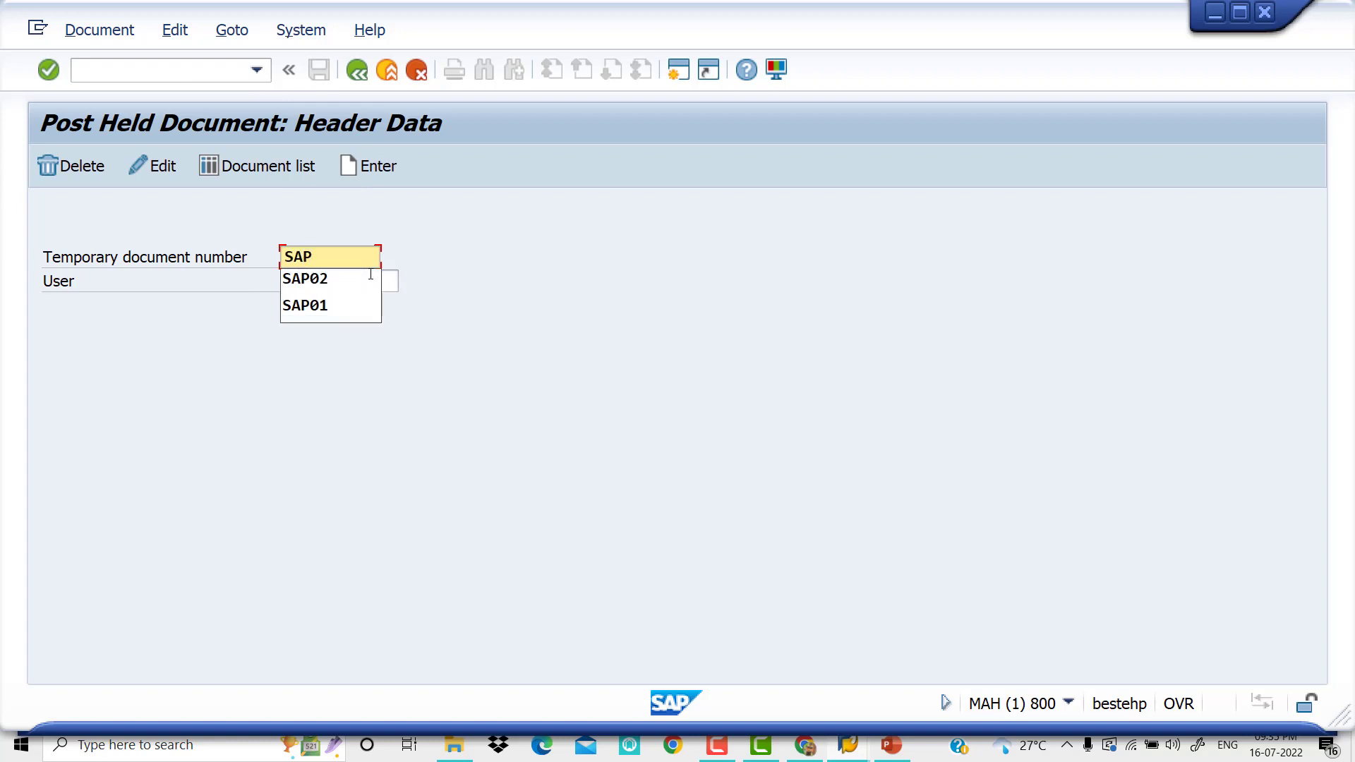
type("-01")
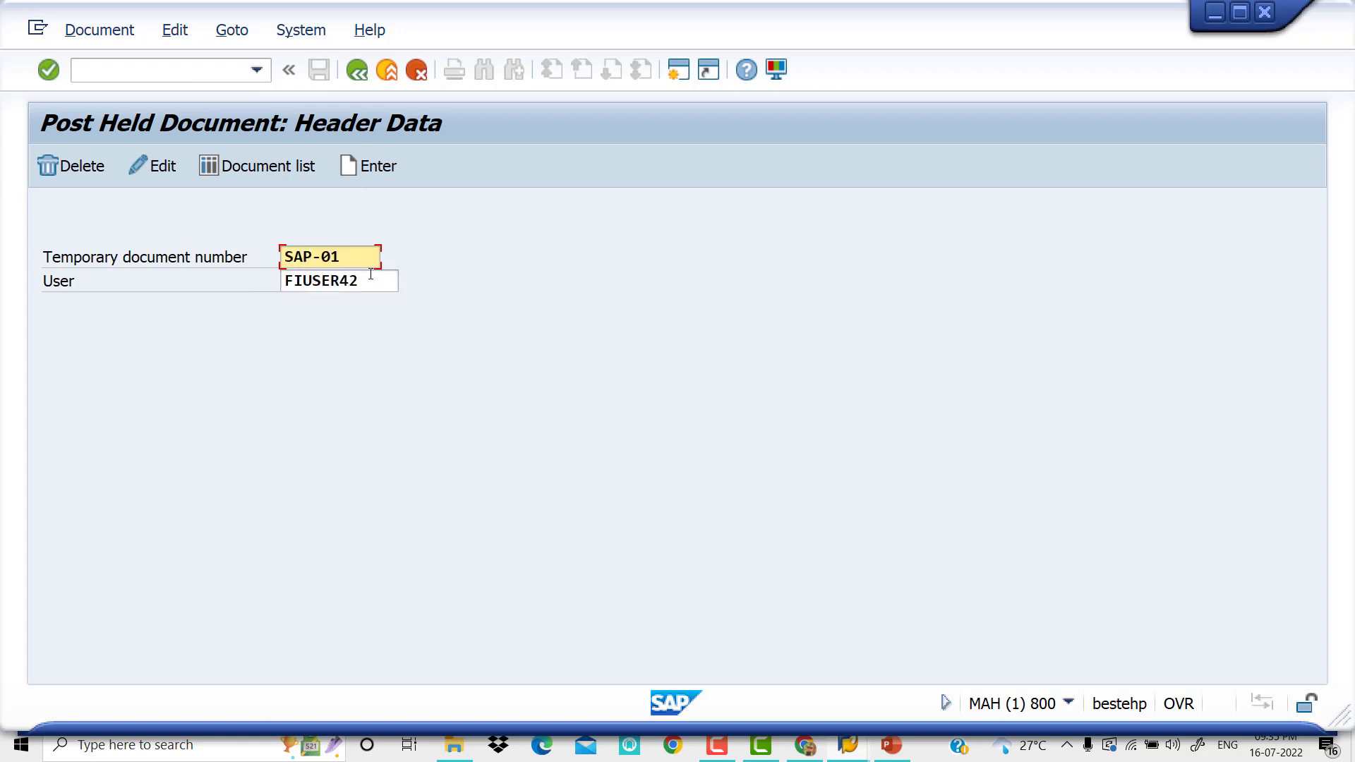
key("Return")
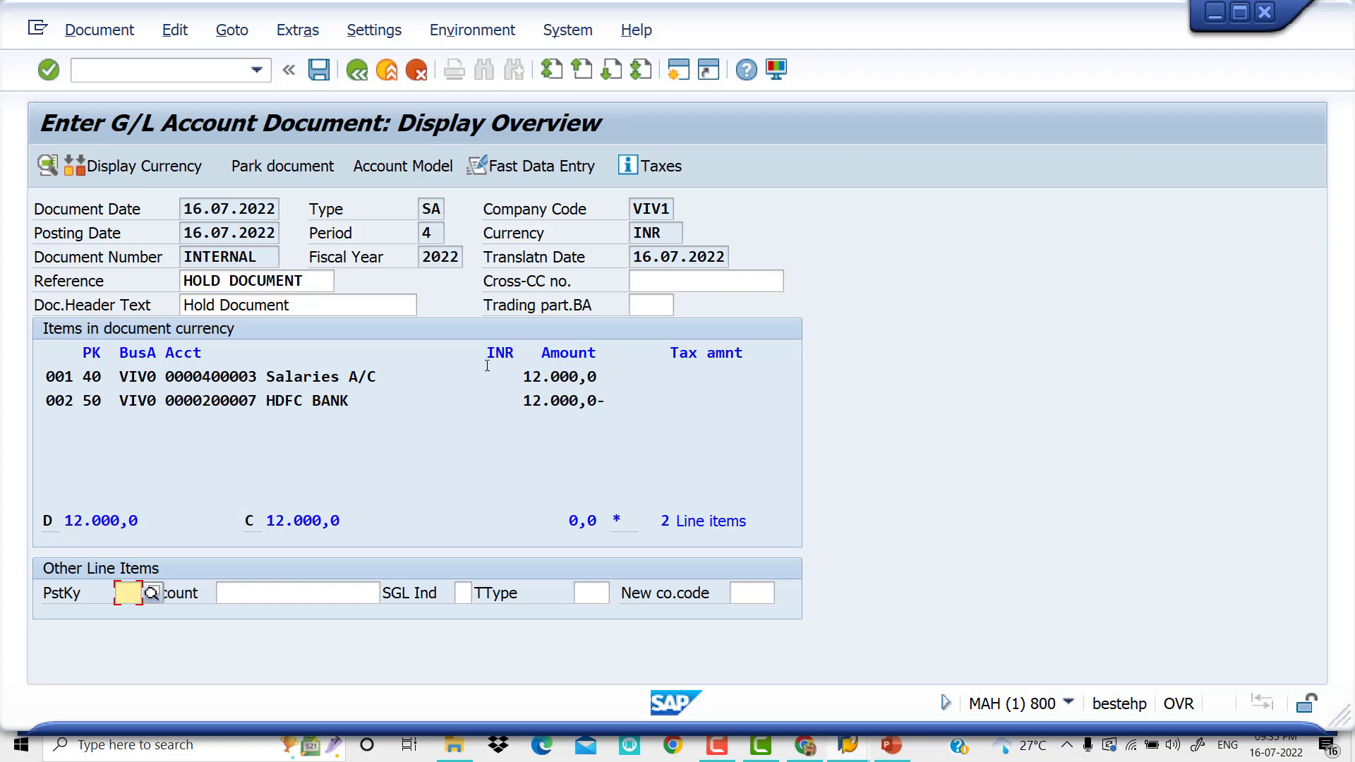
- Change the document's reference to HOLD 03 and post the document
left_click(312, 284)
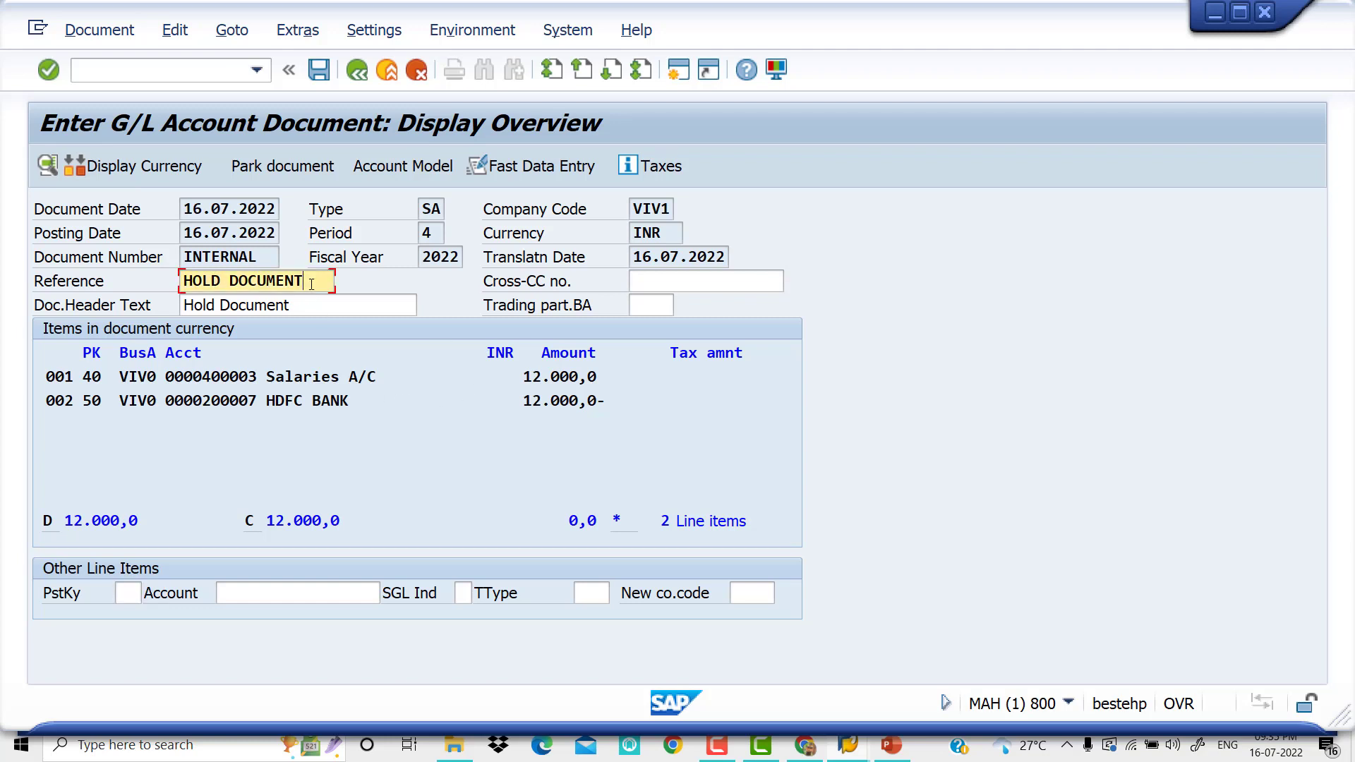
key("BackSpace")
key("BackSpace")
key("BackSpace")
key("BackSpace")
key("BackSpace")
key("BackSpace")
key("BackSpace")
key("BackSpace")
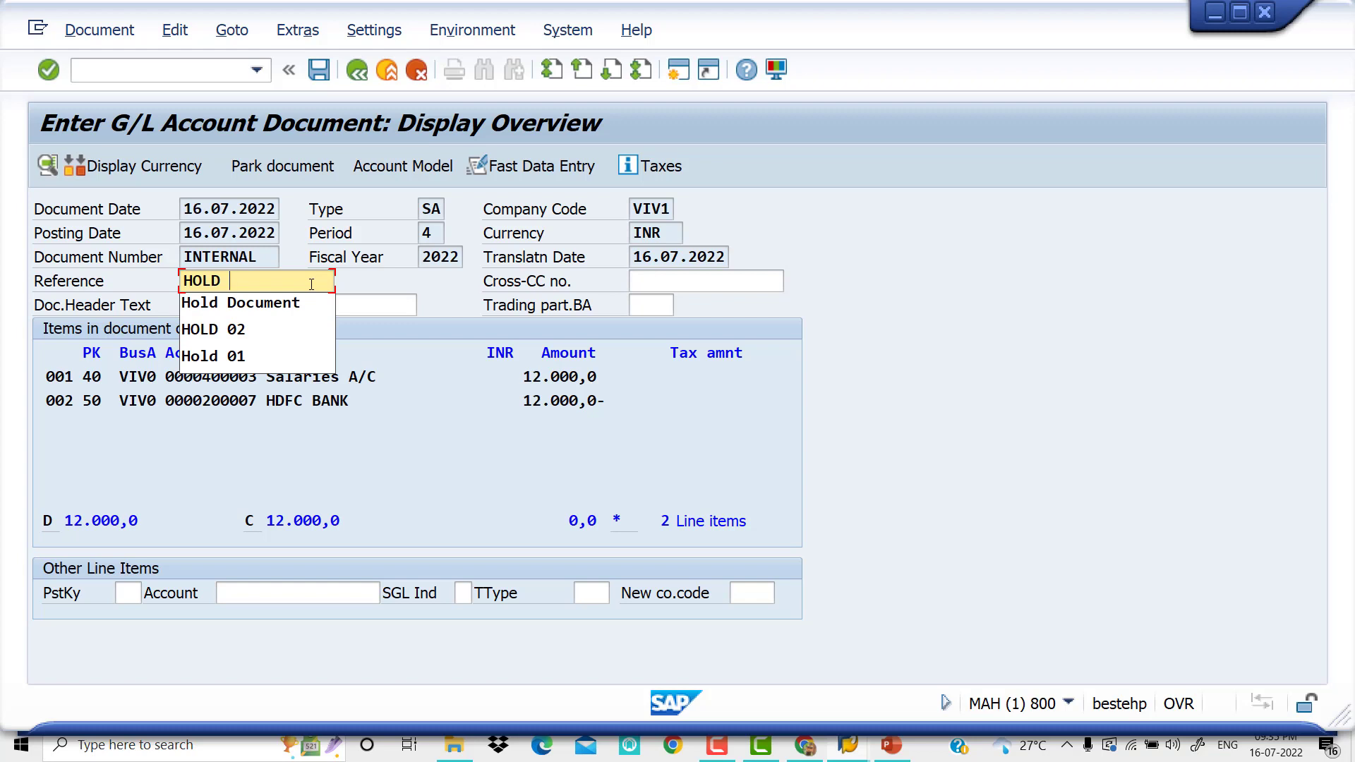
type("03")
key("Tab")
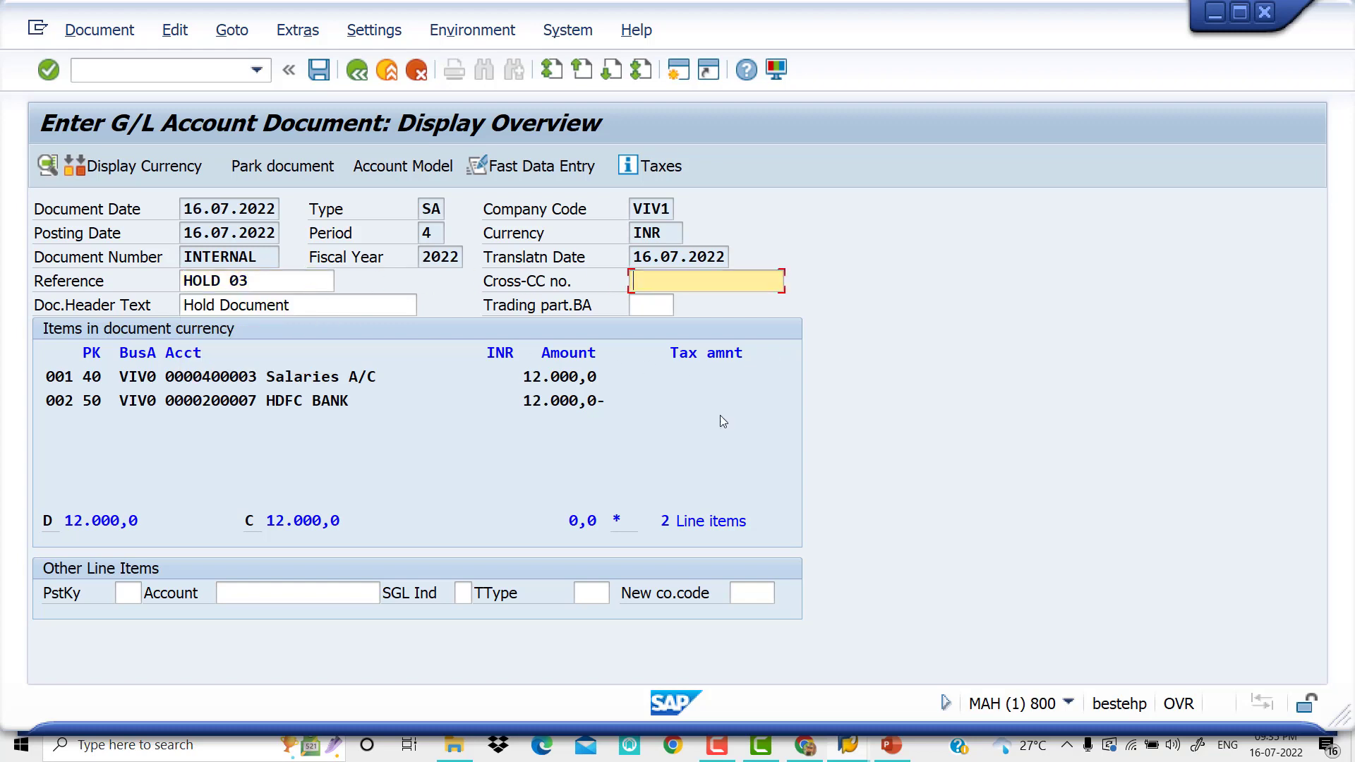
left_click(322, 71)
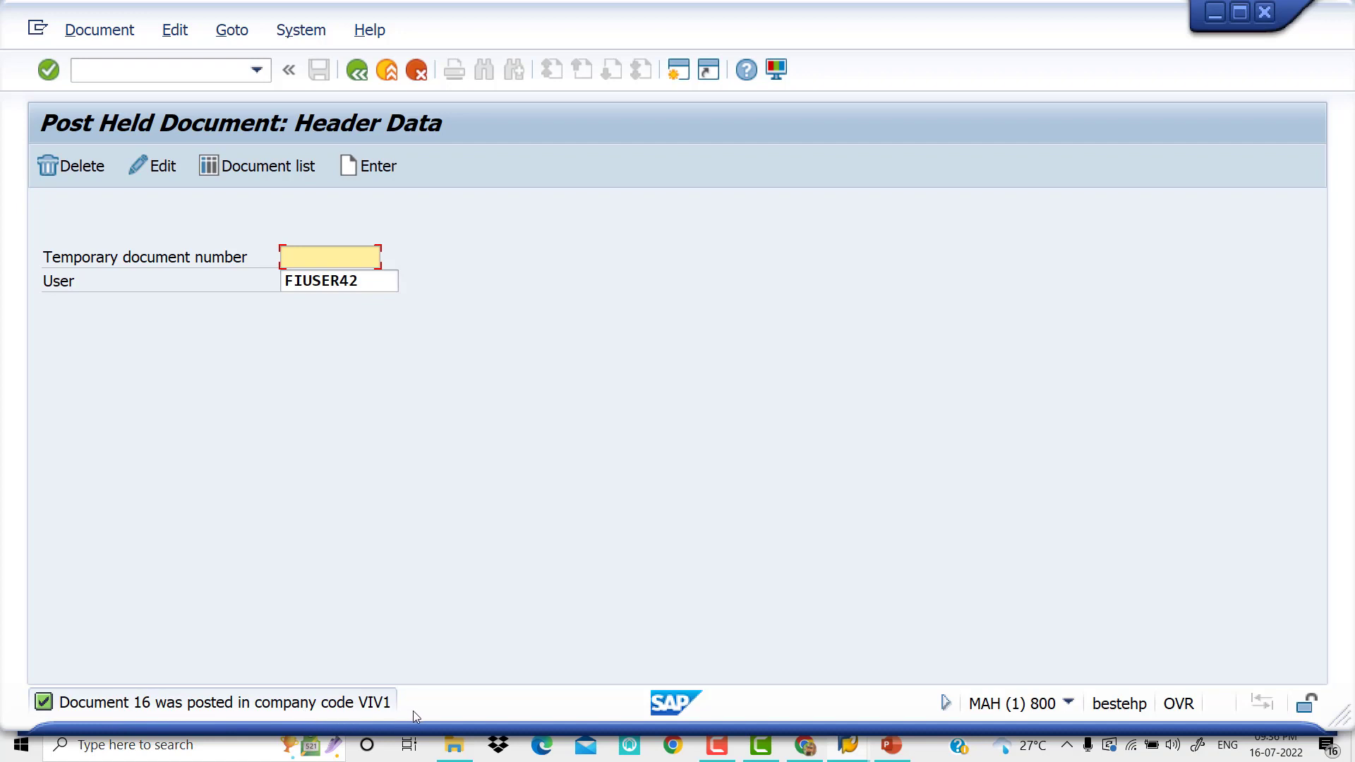
- Begin a new document entry with document date 16.07.2022 and document type SA
left_click(387, 169)
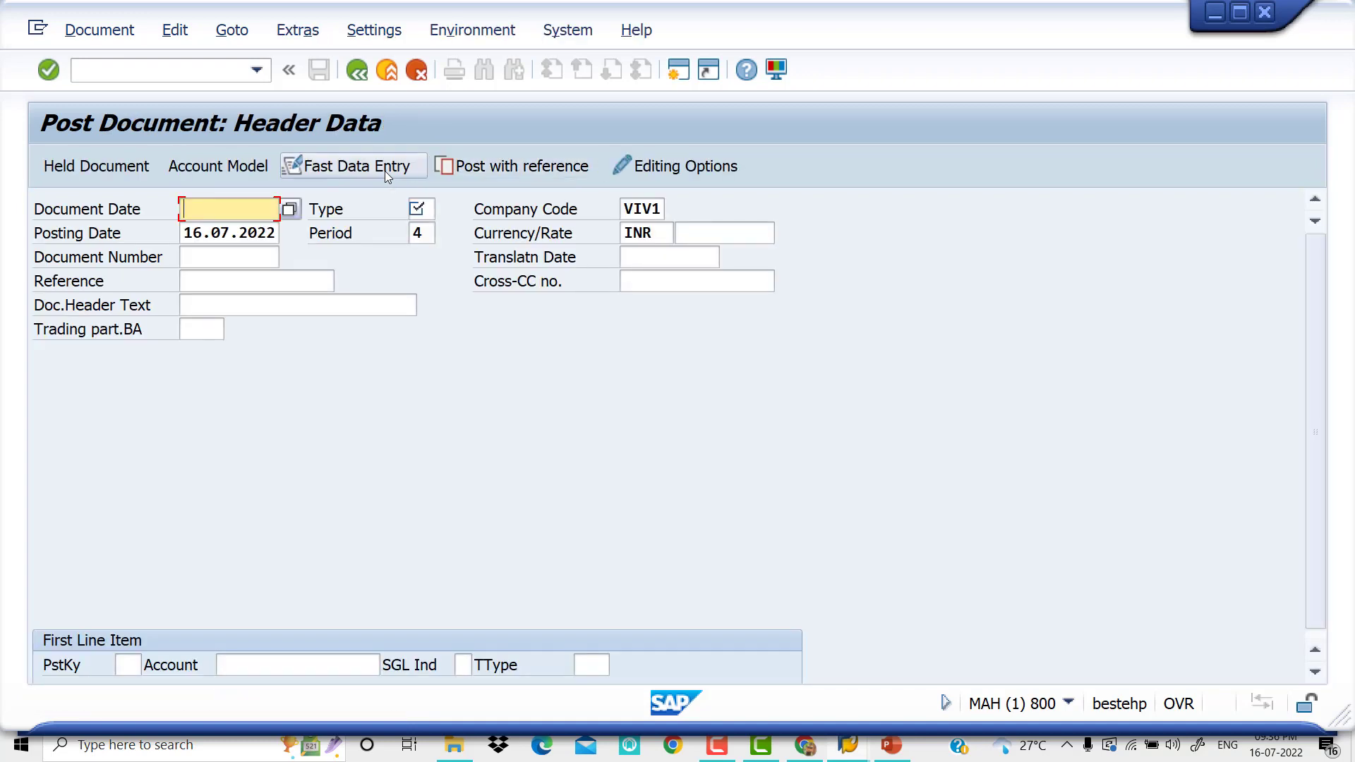
key("Down")
key("Return")
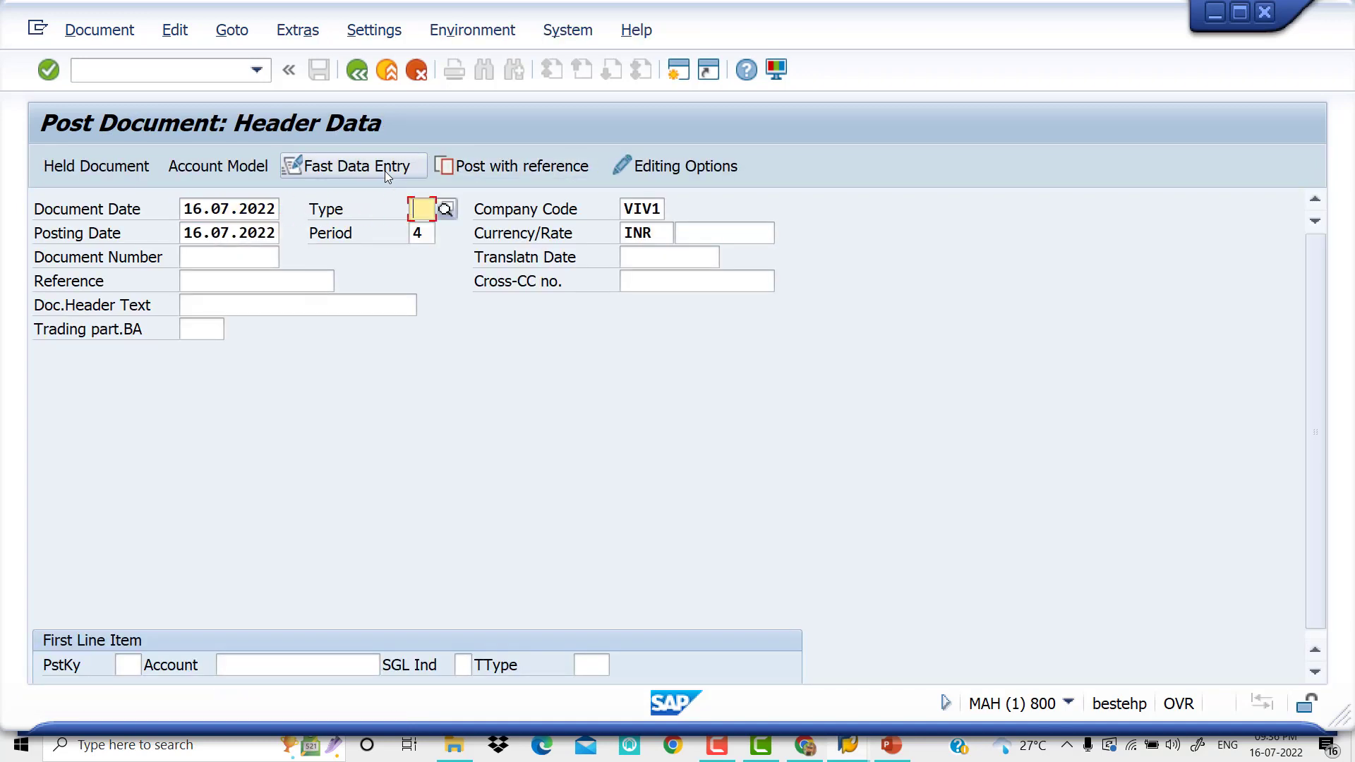
type("SA")
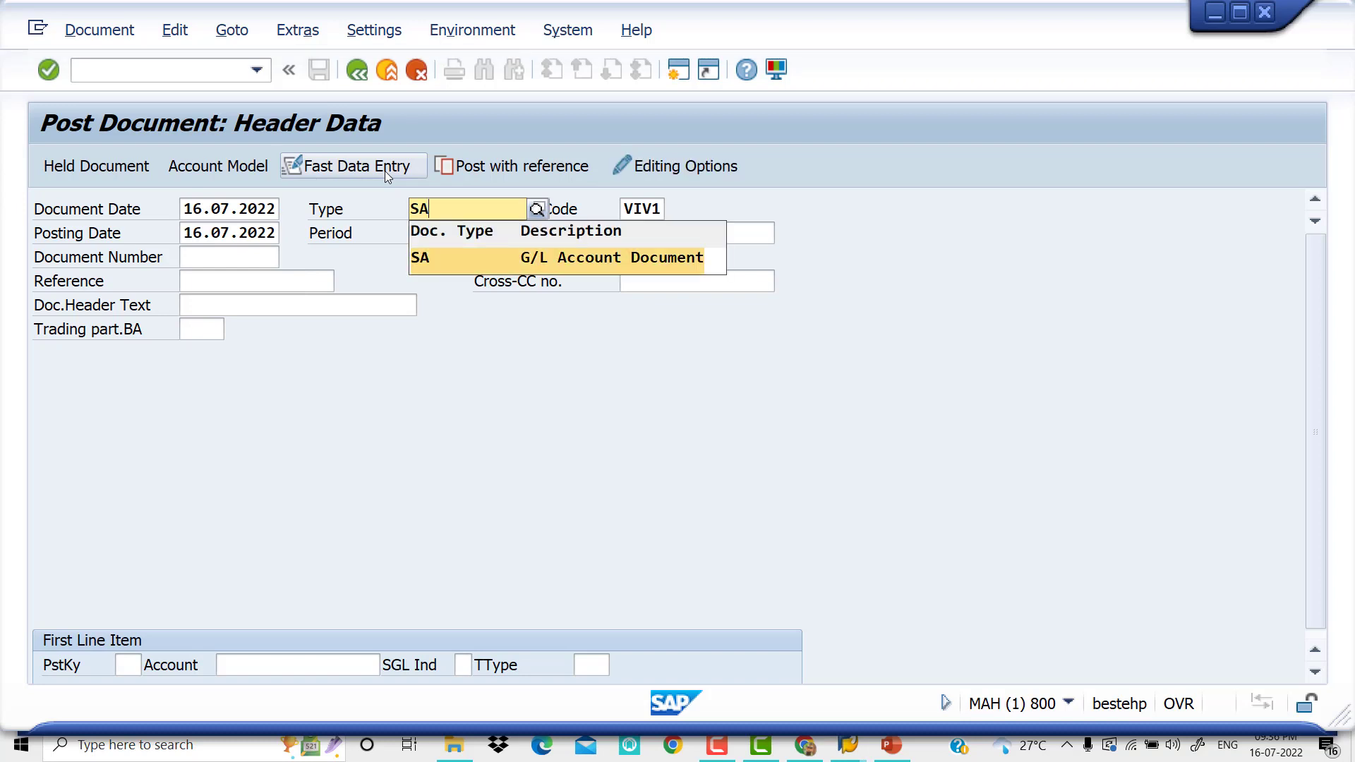
key("Return")
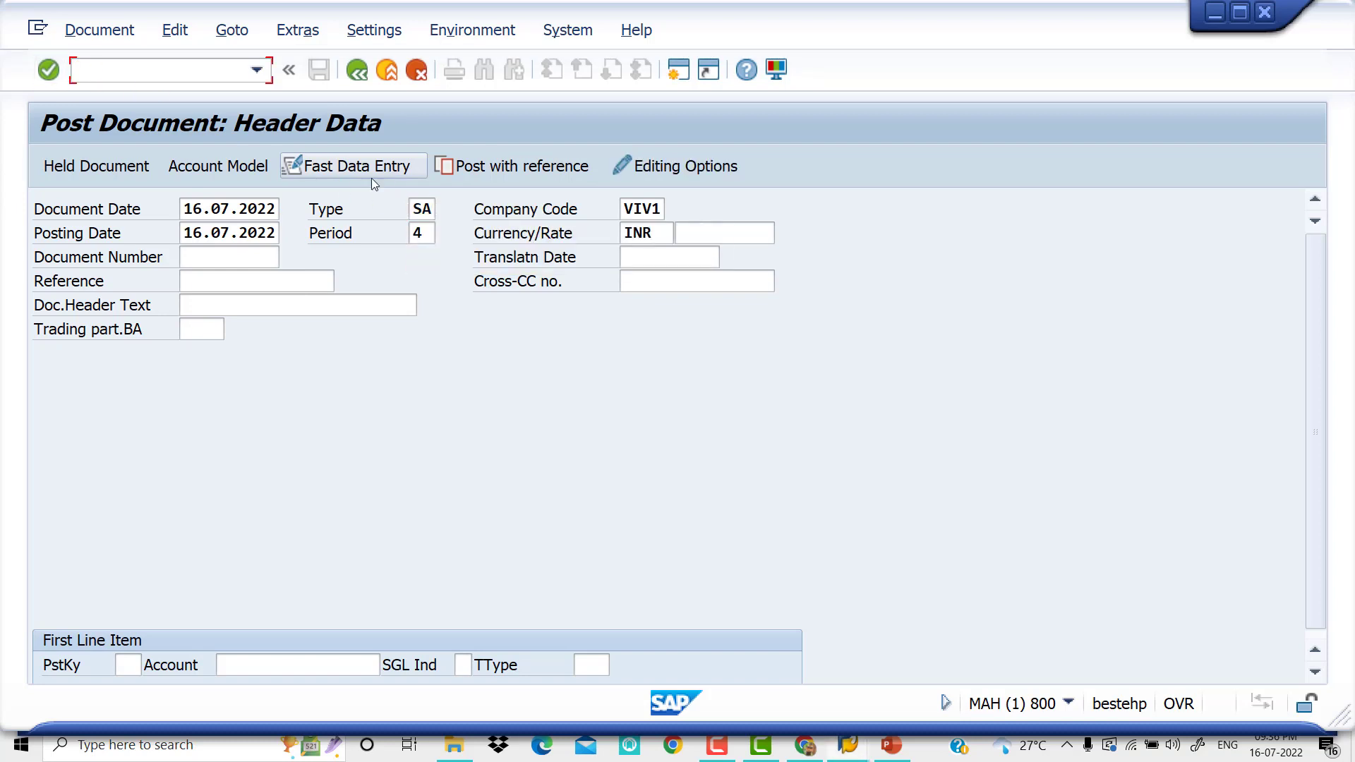
- Set both the reference and the document header text to "Hold Document"
left_click(212, 282)
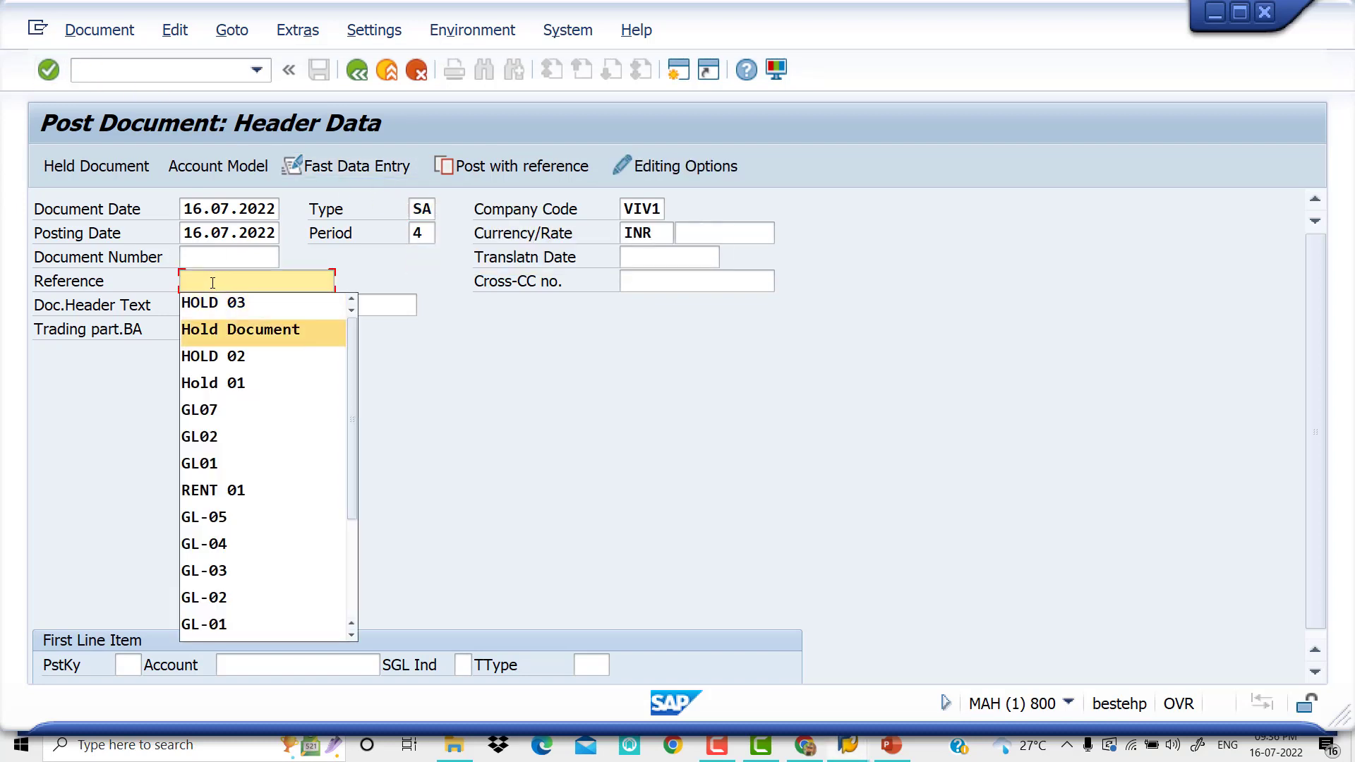
key("Tab")
key("Tab")
key("Down")
key("Tab")
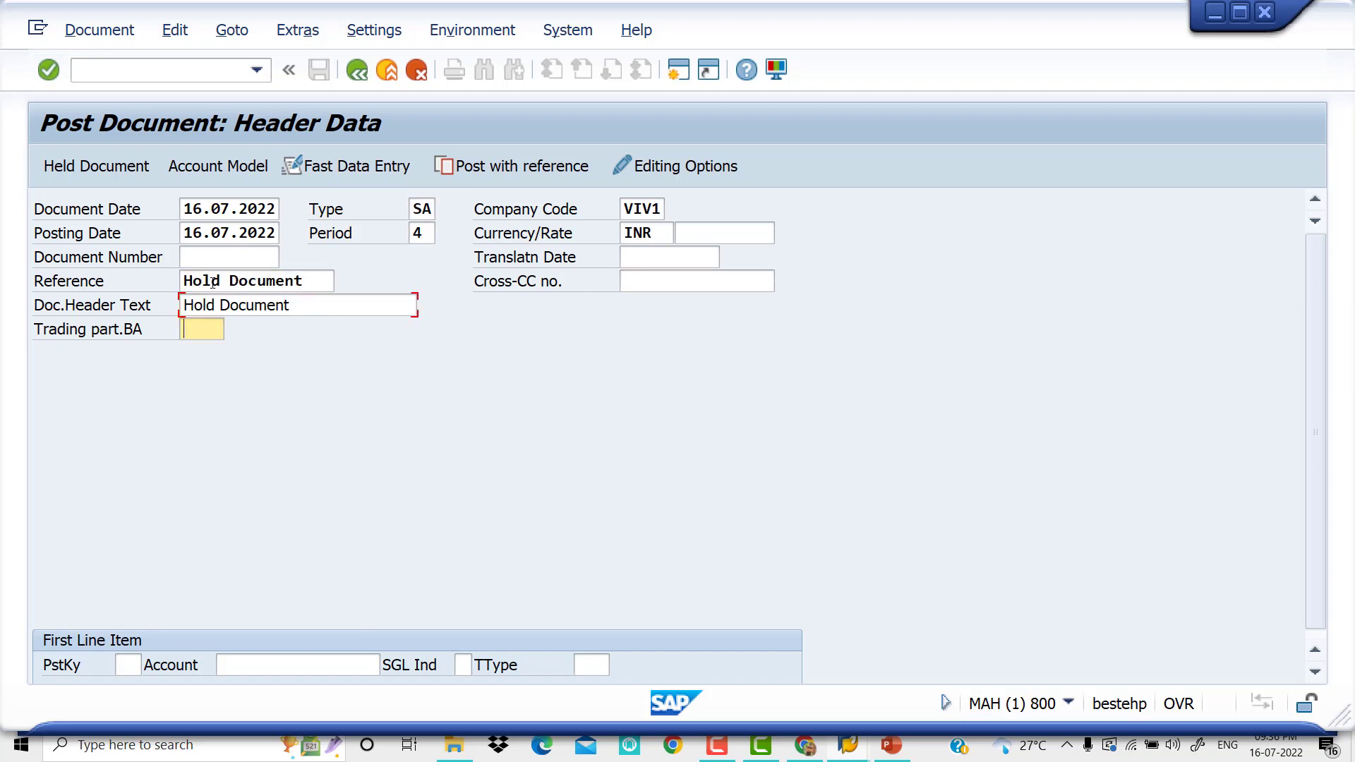
- Start the first line item with posting key 40 and account 400004
key("Tab")
type("40")
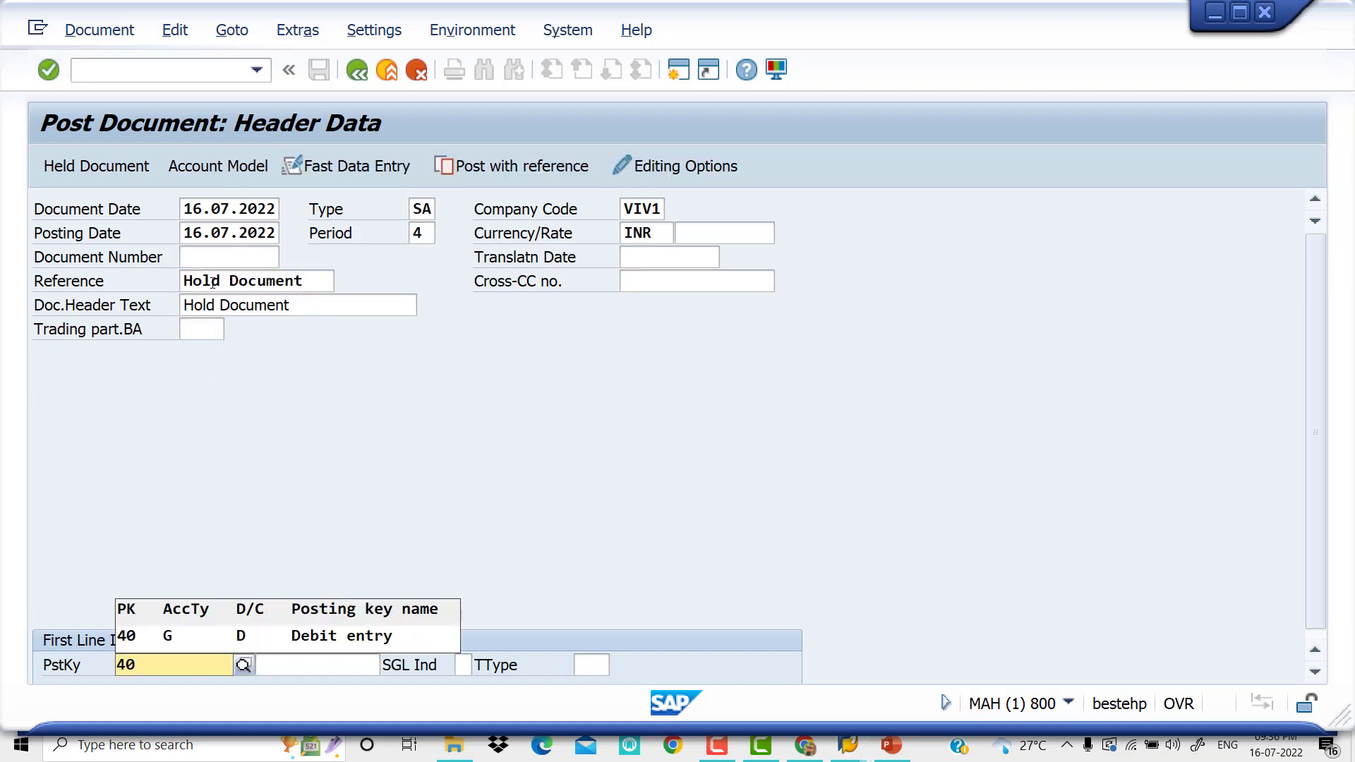
key("Return")
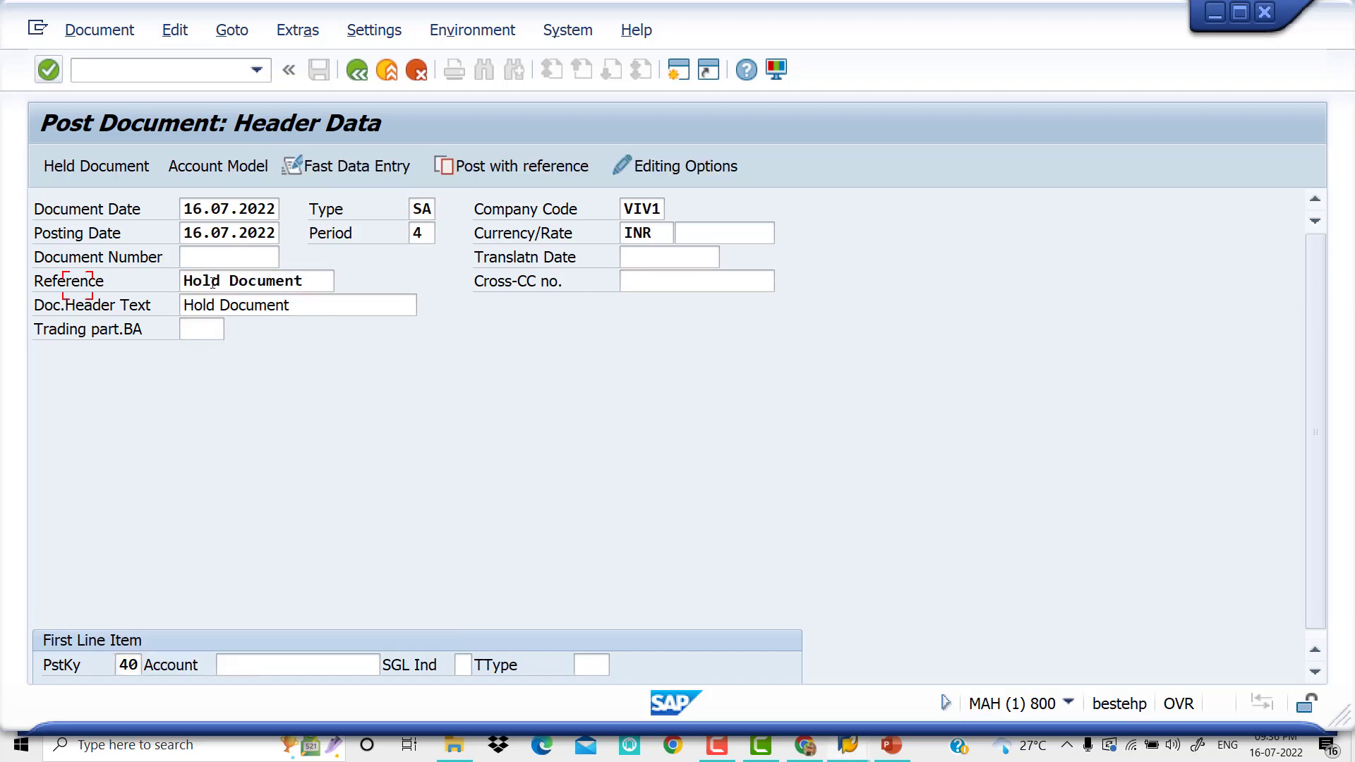
left_click(271, 667)
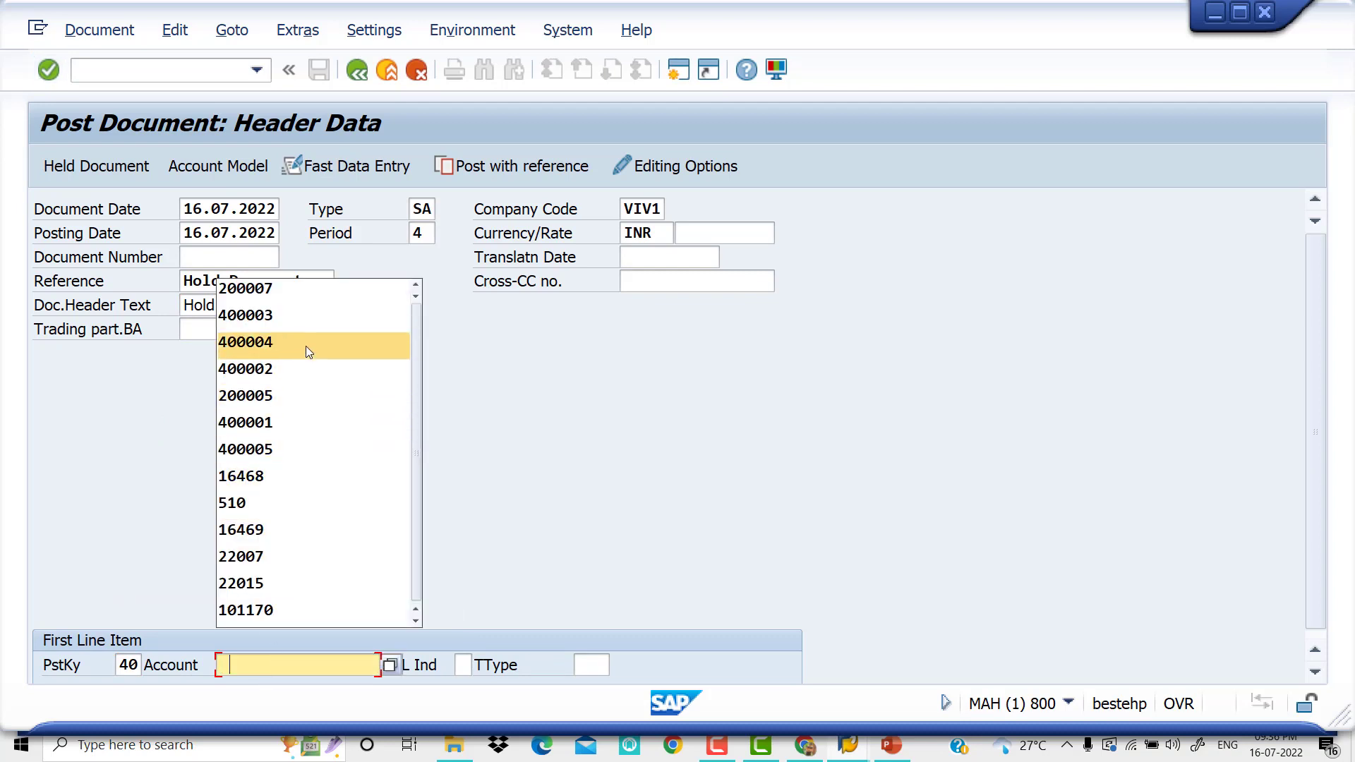
left_click(307, 345)
key("Return")
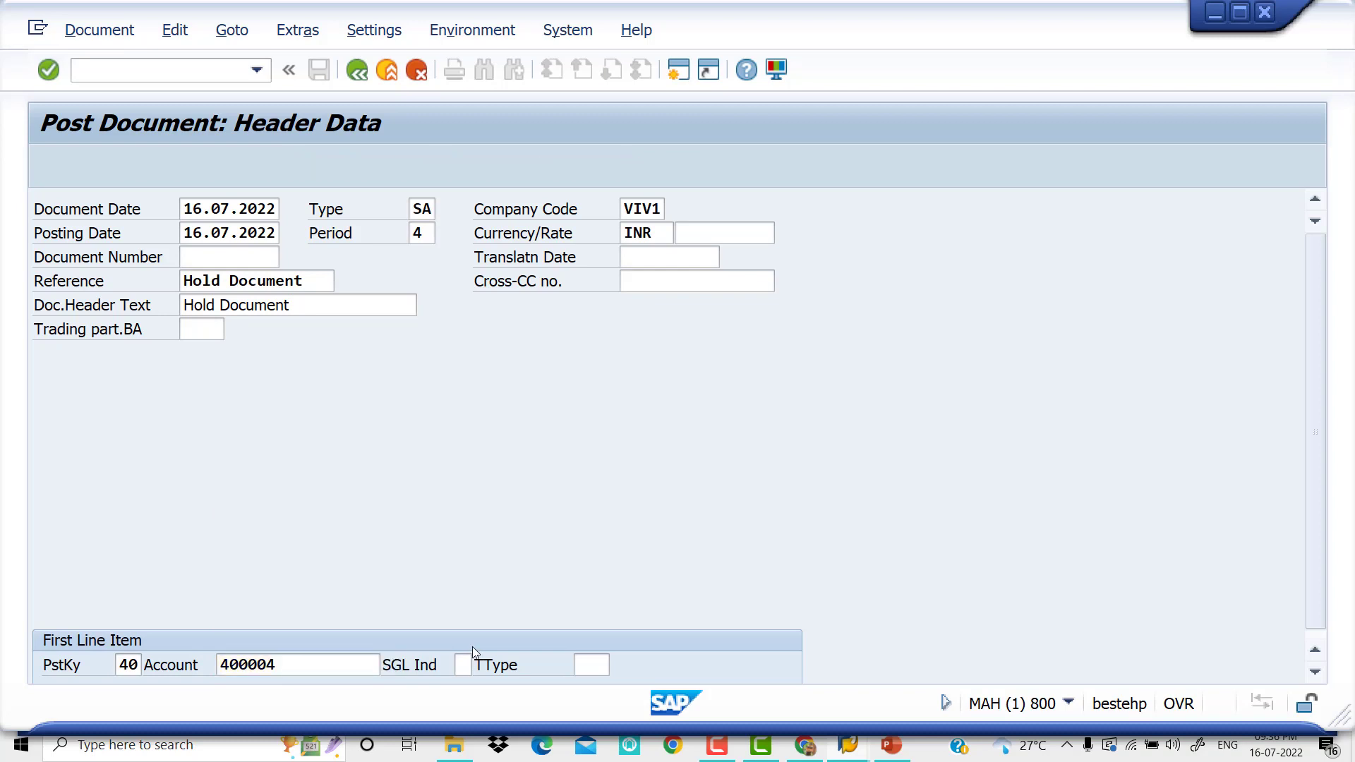
- Set the debit item's amount to 2000 INR and its business area to VIV0
key("Down")
key("Down")
key("Down")
key("Return")
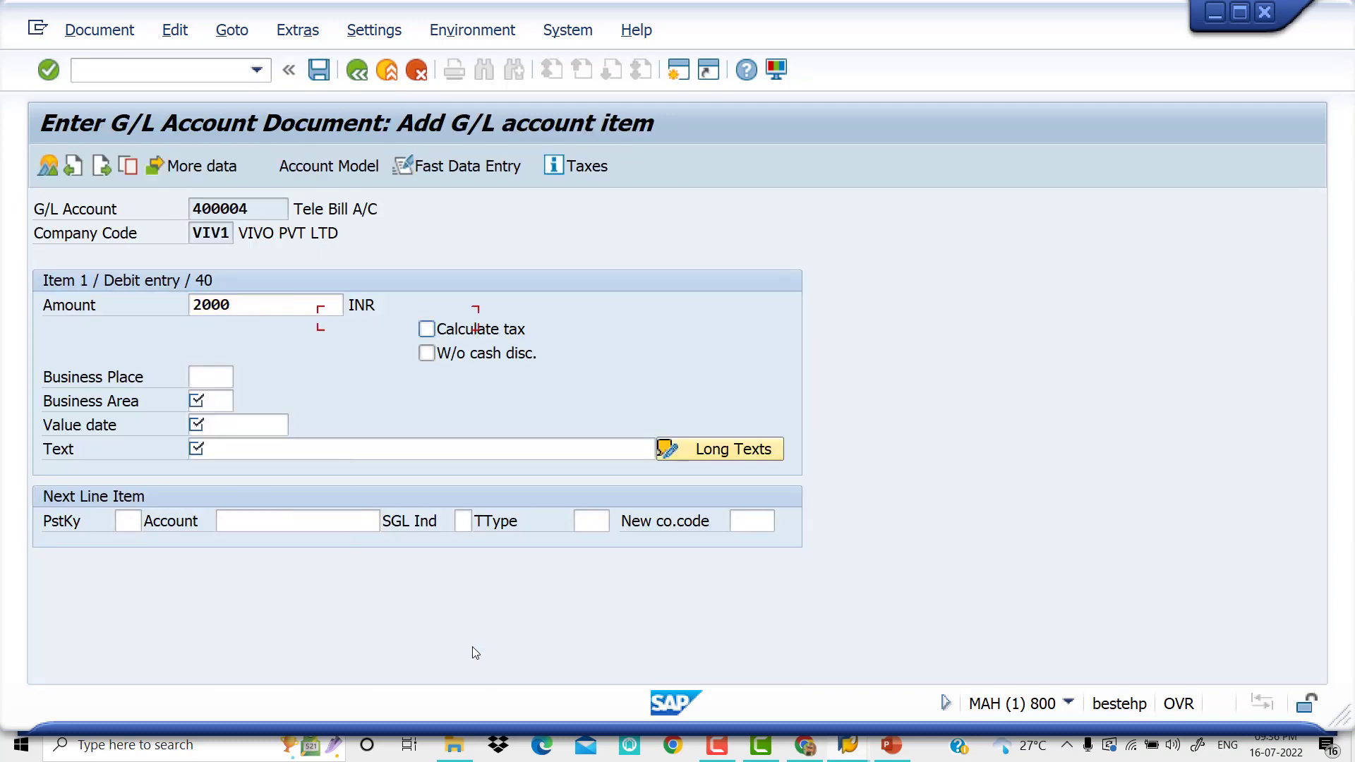
key("Tab")
key("Tab")
key("Tab")
key("Tab")
key("Down")
key("Return")
- Set the debit item's value date to 16.07.2022 and its text to "Tele Bill A/C"
key("Tab")
key("Down")
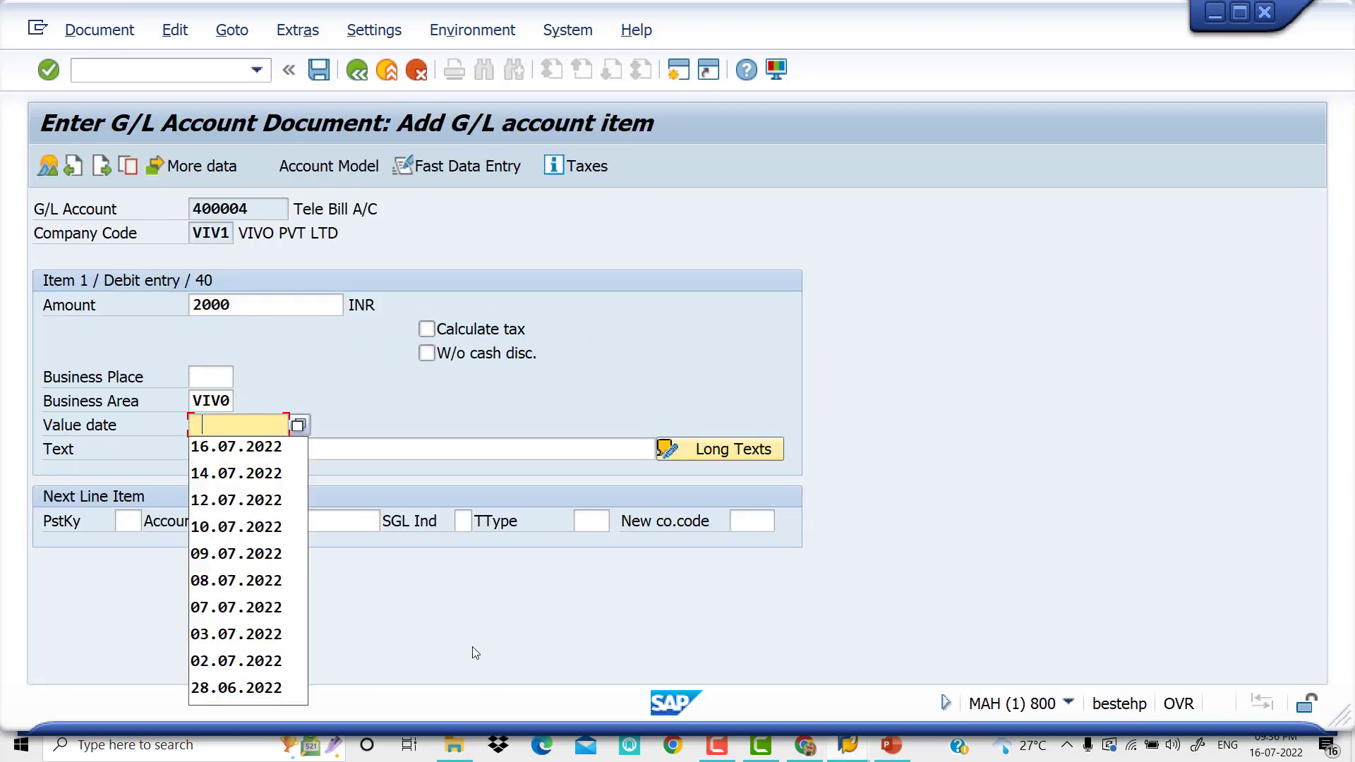
key("Return")
key("Tab")
key("Down")
key("Down")
key("Down")
key("Return")
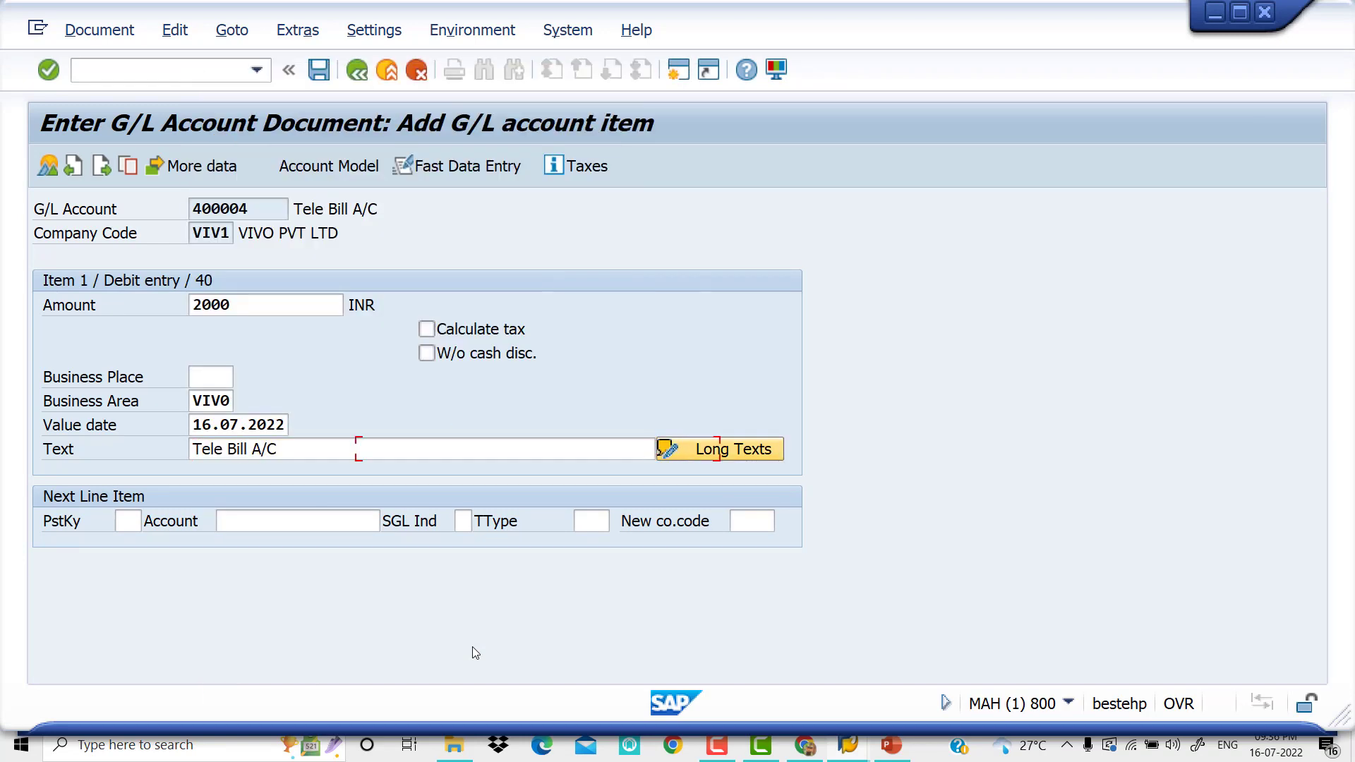
- Start the next line item with posting key 50 and account 200007
key("Tab")
type("50")
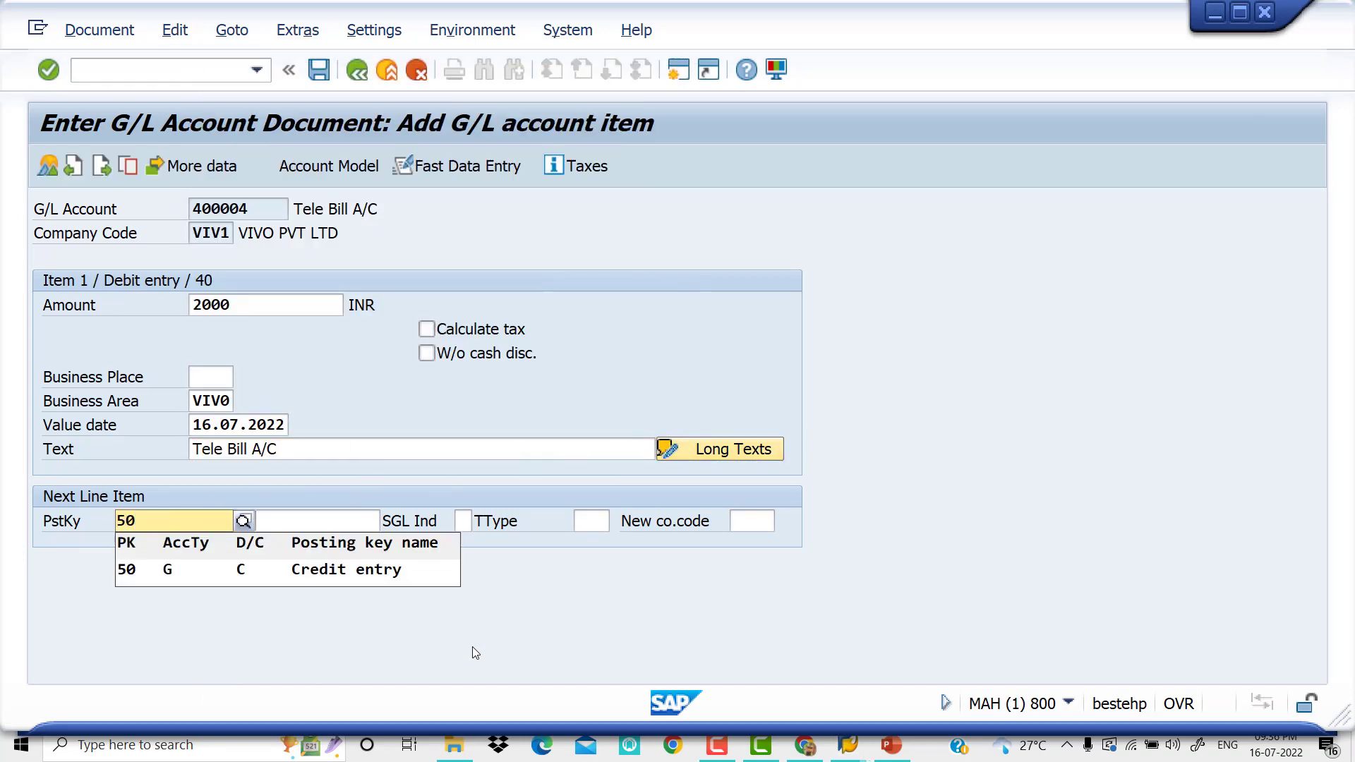
key("Down")
key("Return")
key("Return")
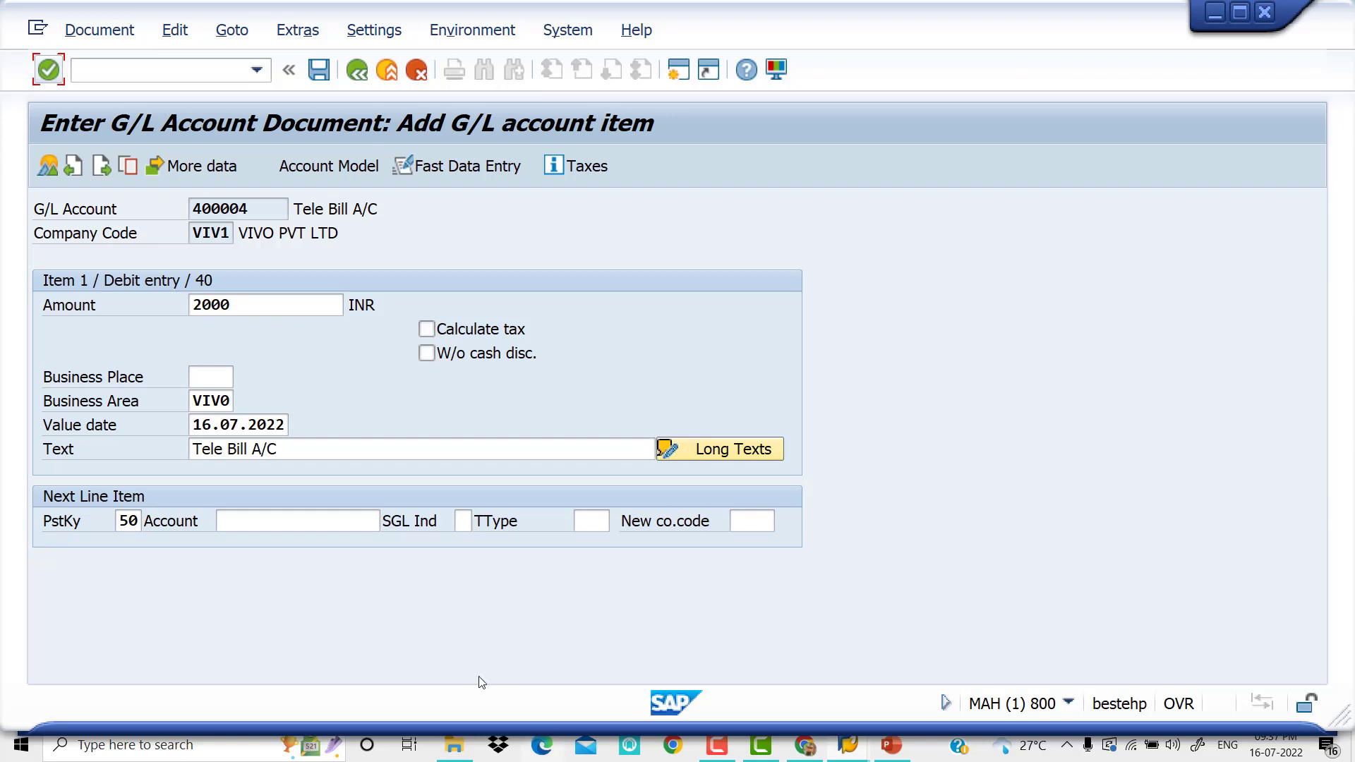
left_click(262, 516)
key("Down")
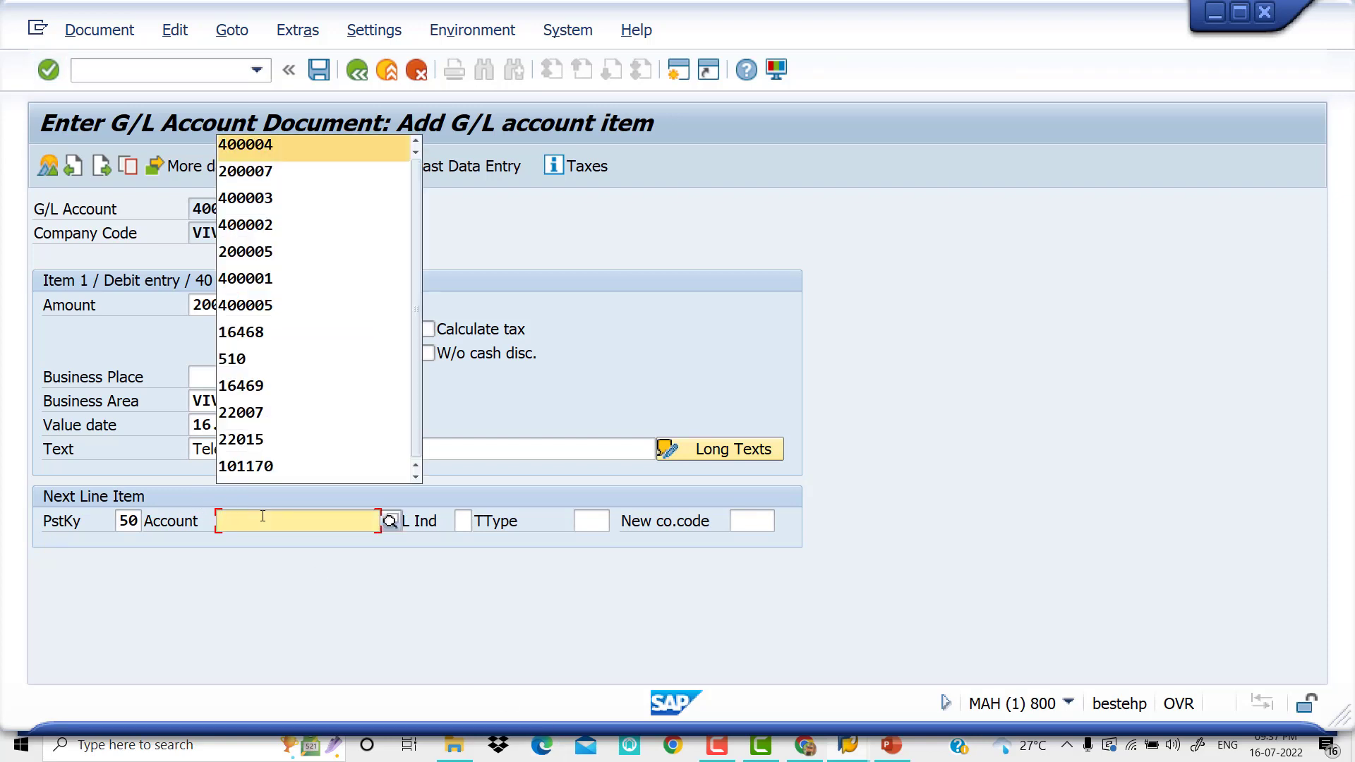
key("Down")
key("Return")
key("Tab")
key("Return")
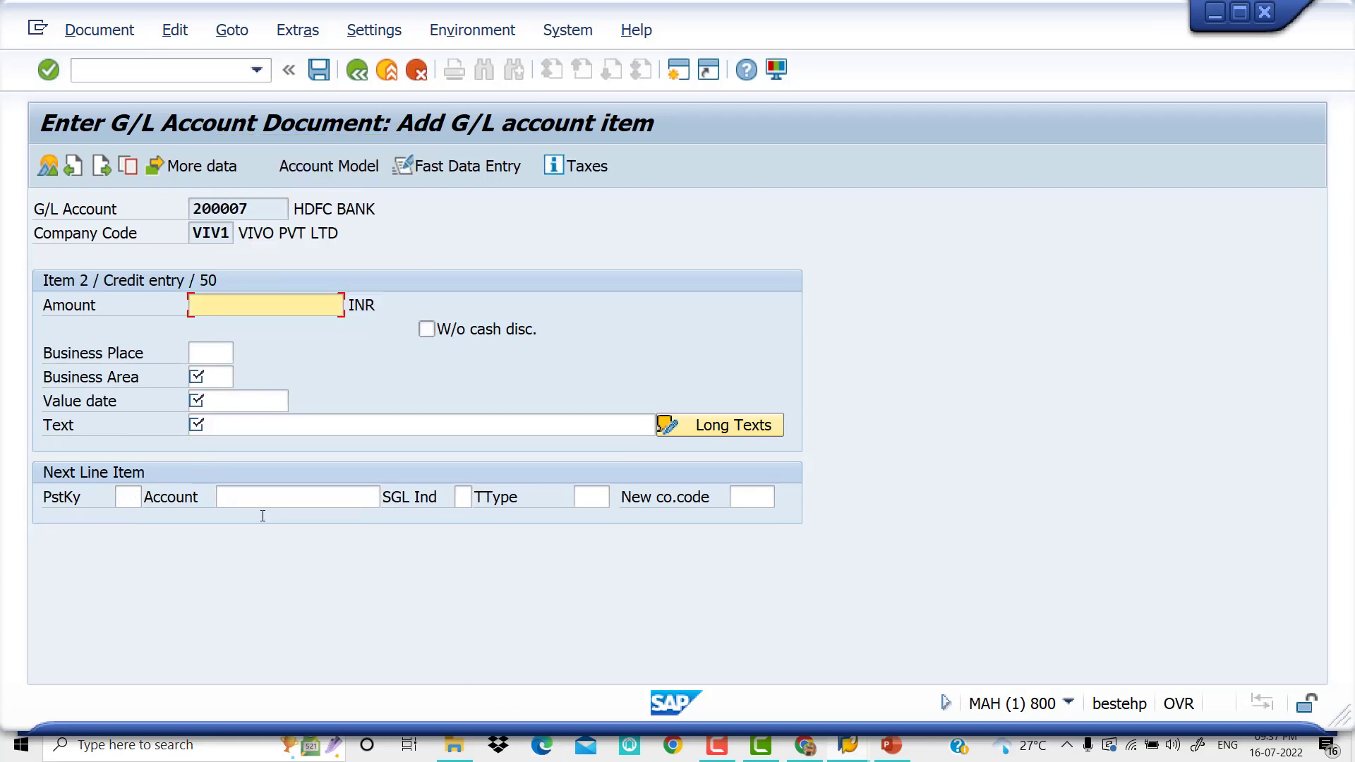
- Enter * as the credit item's amount and set its business area to VIV0
type("*")
key("Tab")
key("Tab")
key("Tab")
type("VIV0")
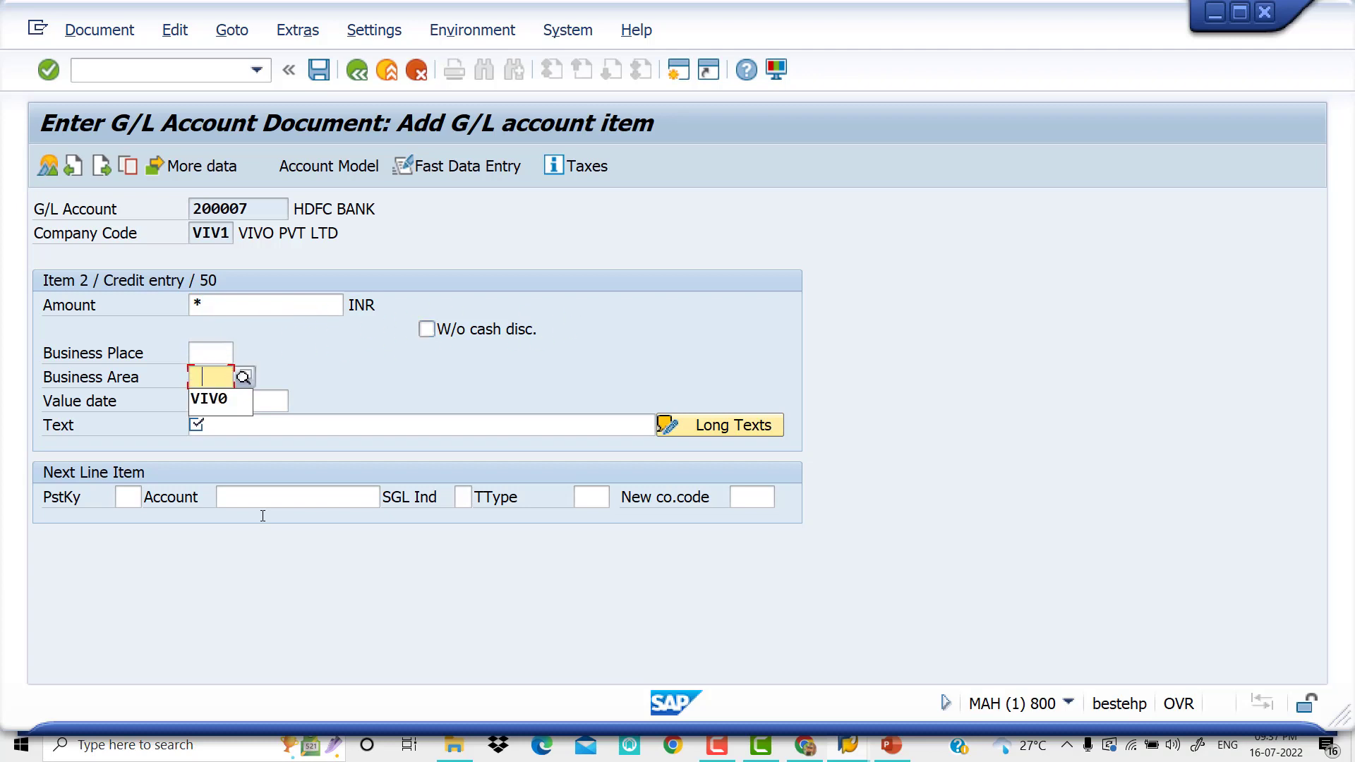
- Set the credit item's value date to 16.07.2022 and enter "+" as its text to copy the previous item's text
key("Tab")
key("Down")
key("Return")
key("Tab")
key("Down")
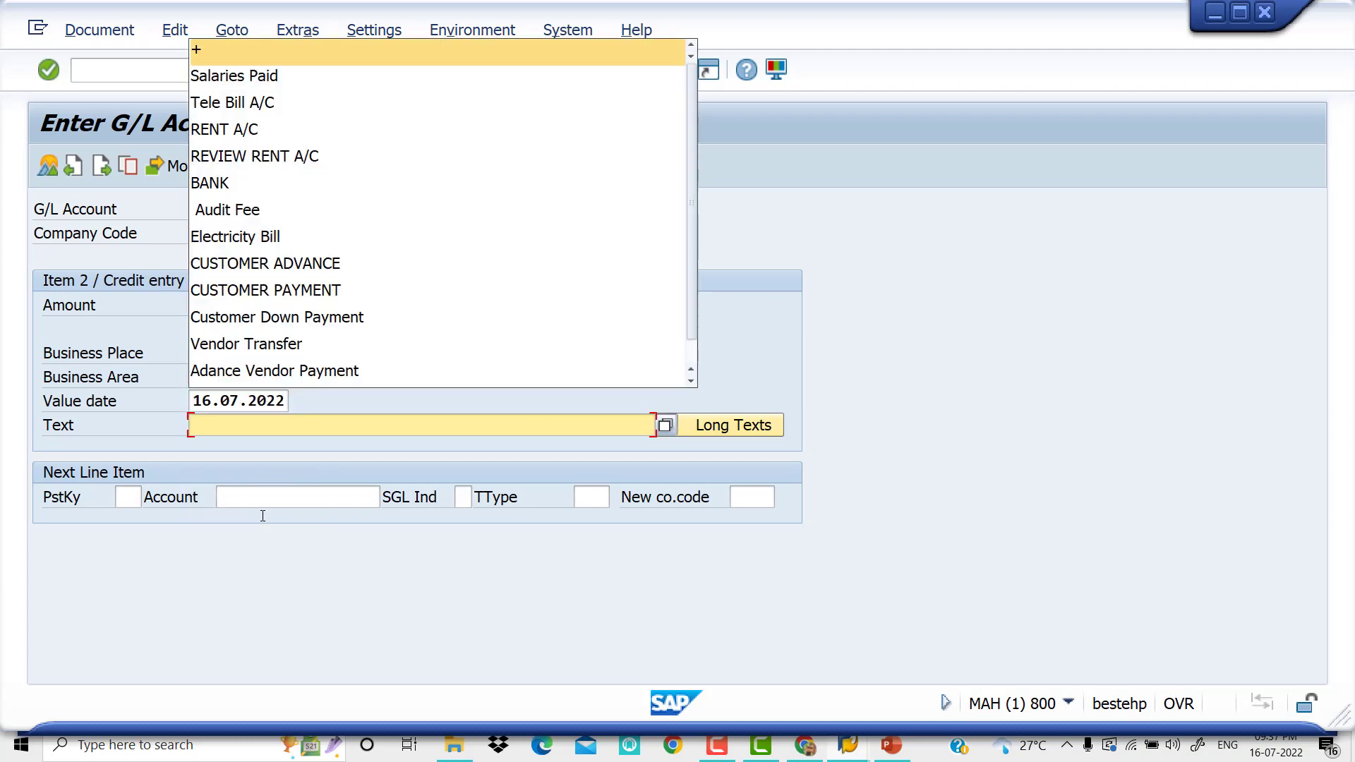
key("Down")
key("Down")
key("Return")
key("Tab")
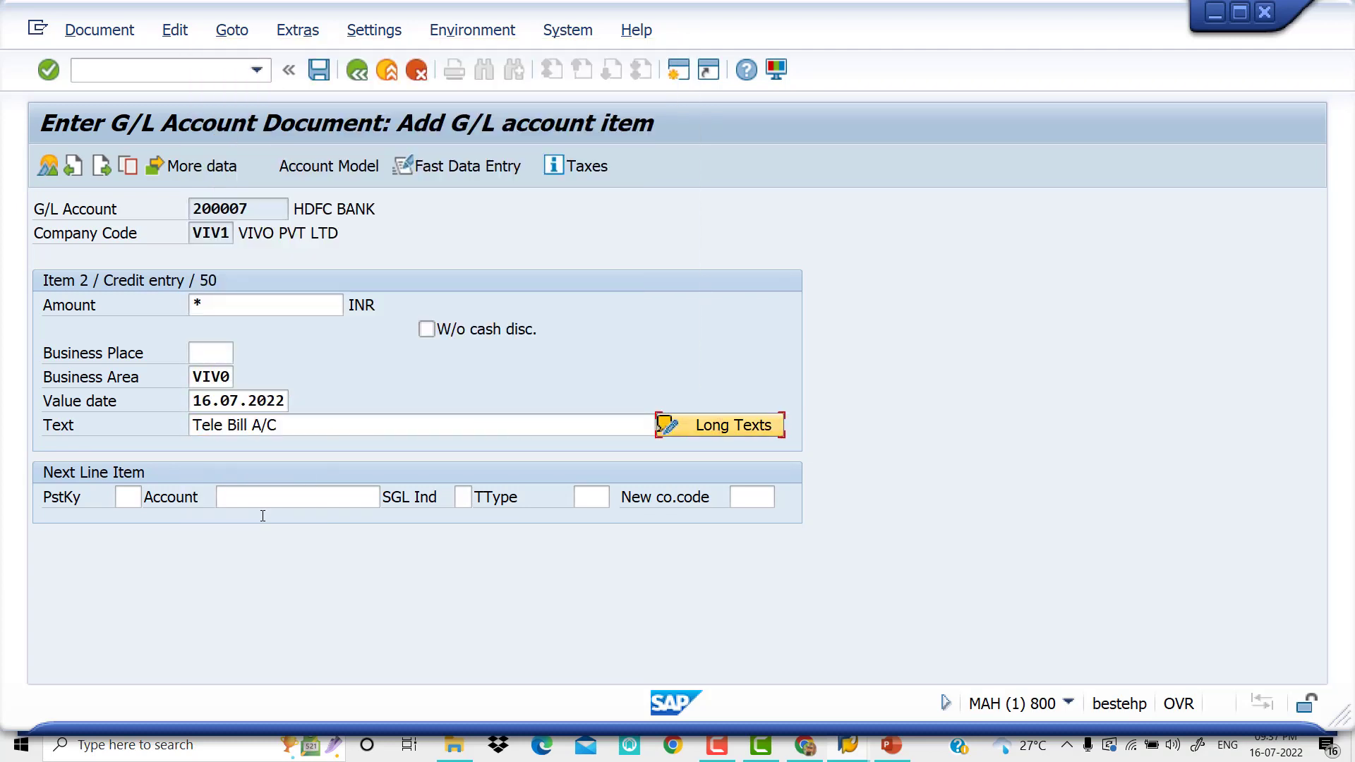
key("shift+Tab")
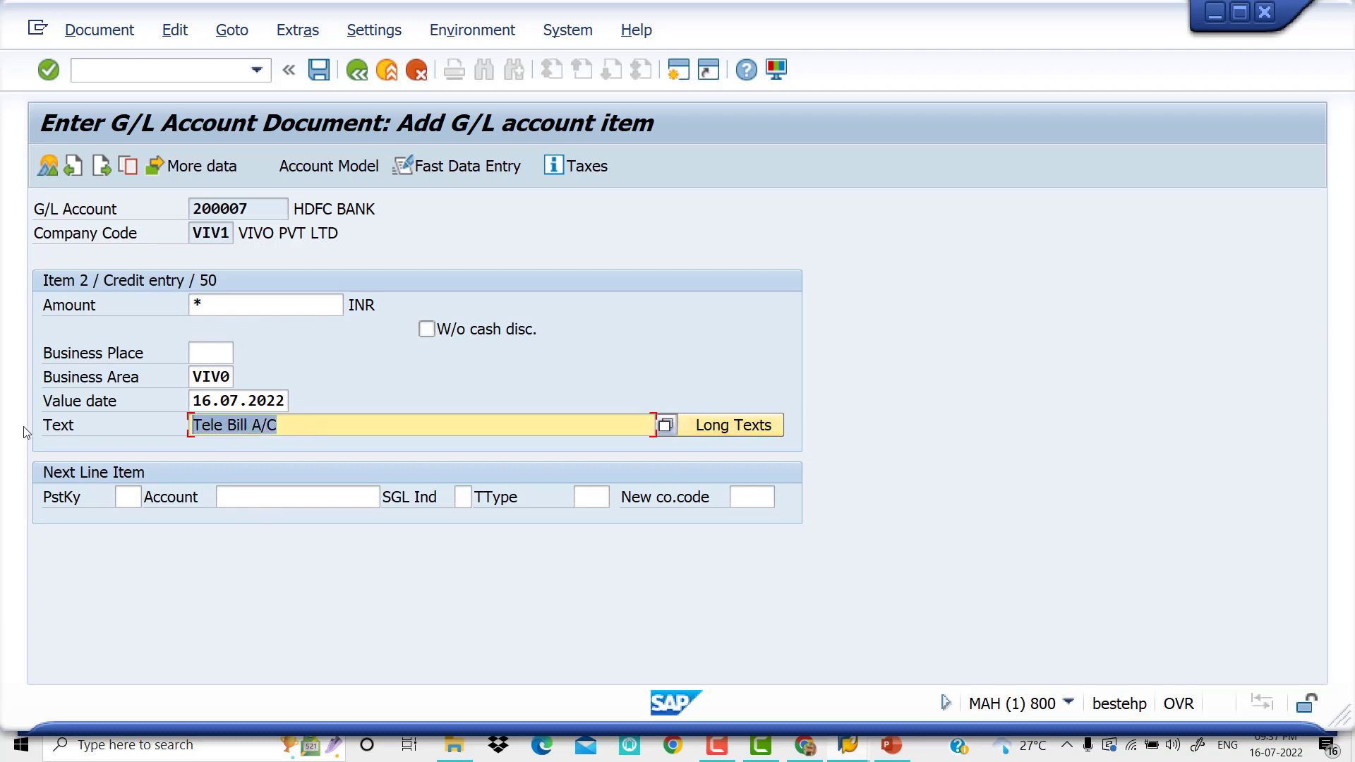
type("+")
key("Return")
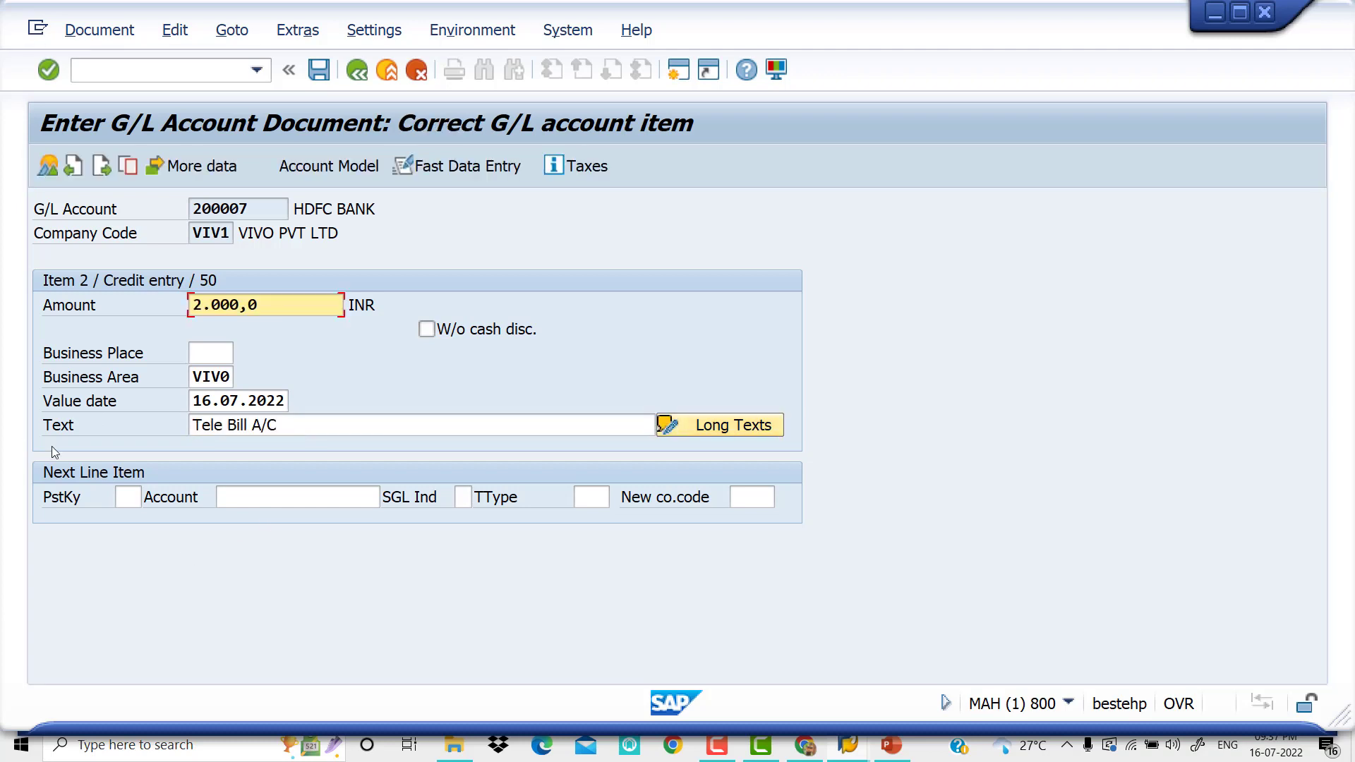
- Hold the document under the temporary document number SAP-02
left_click(108, 21)
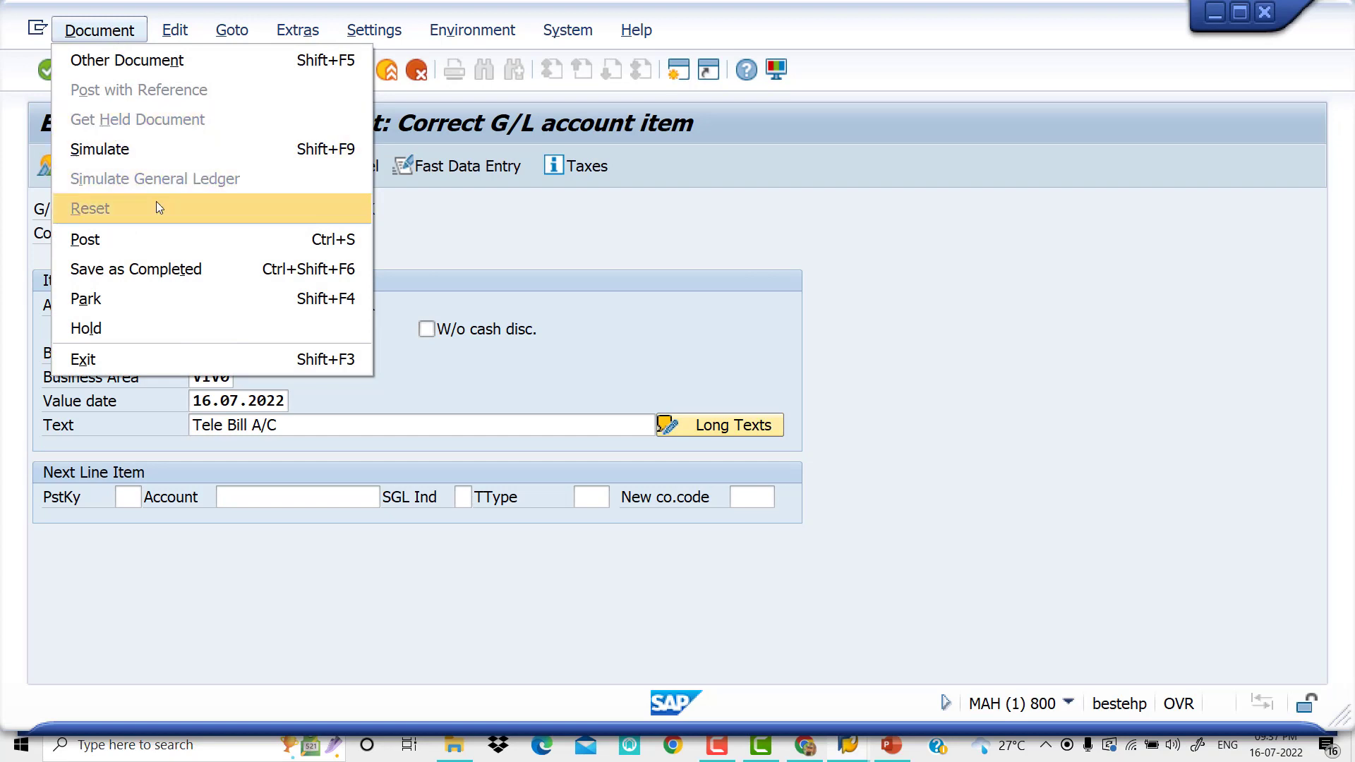
left_click(148, 326)
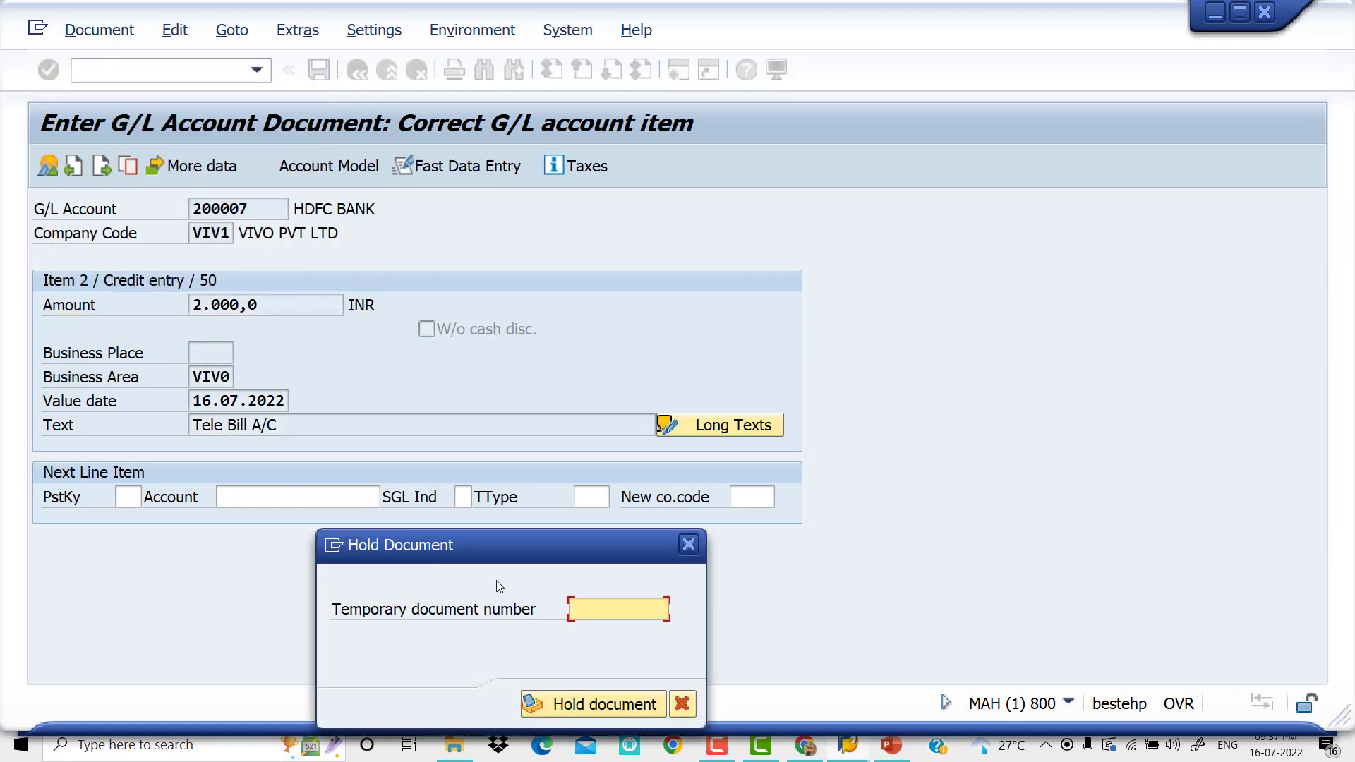
type("SAP-01")
key("Tab")
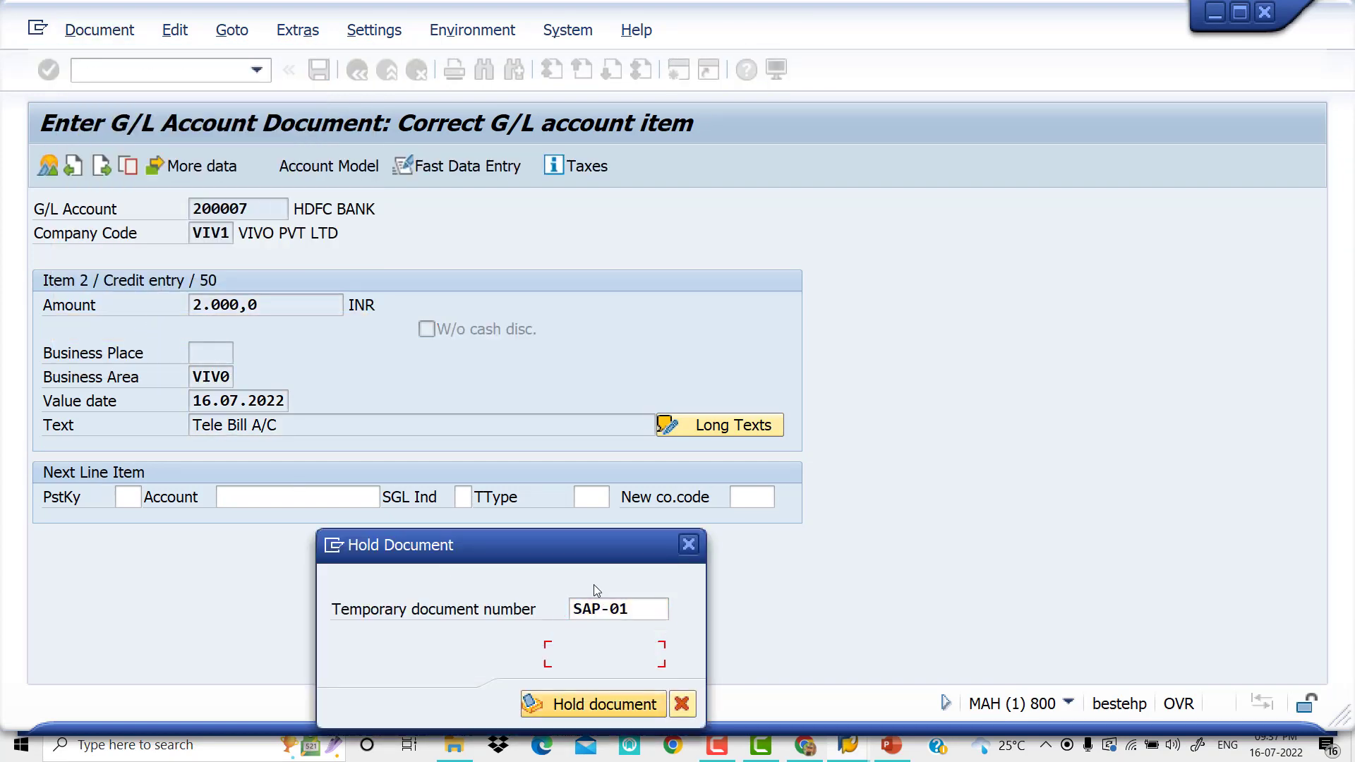
left_click(631, 601)
key("BackSpace")
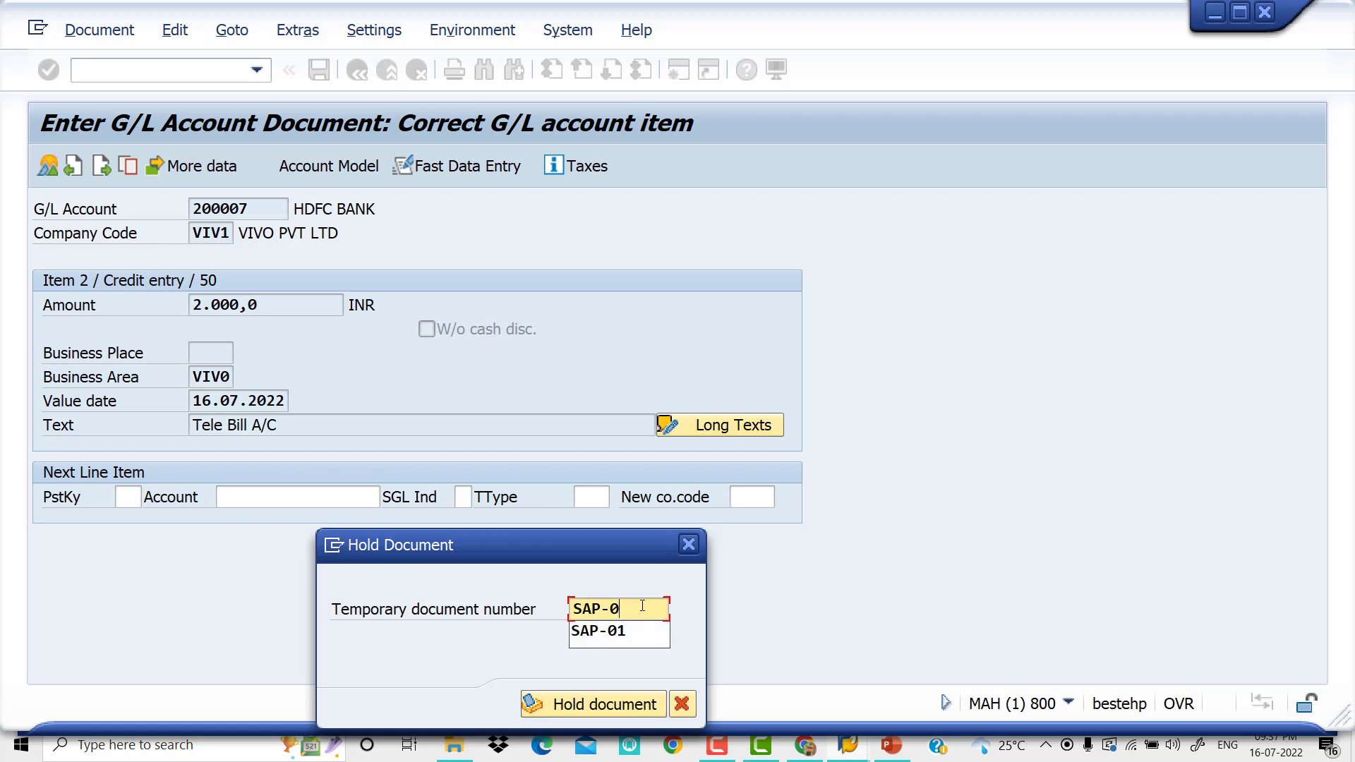
type("0")
key("BackSpace")
type("2")
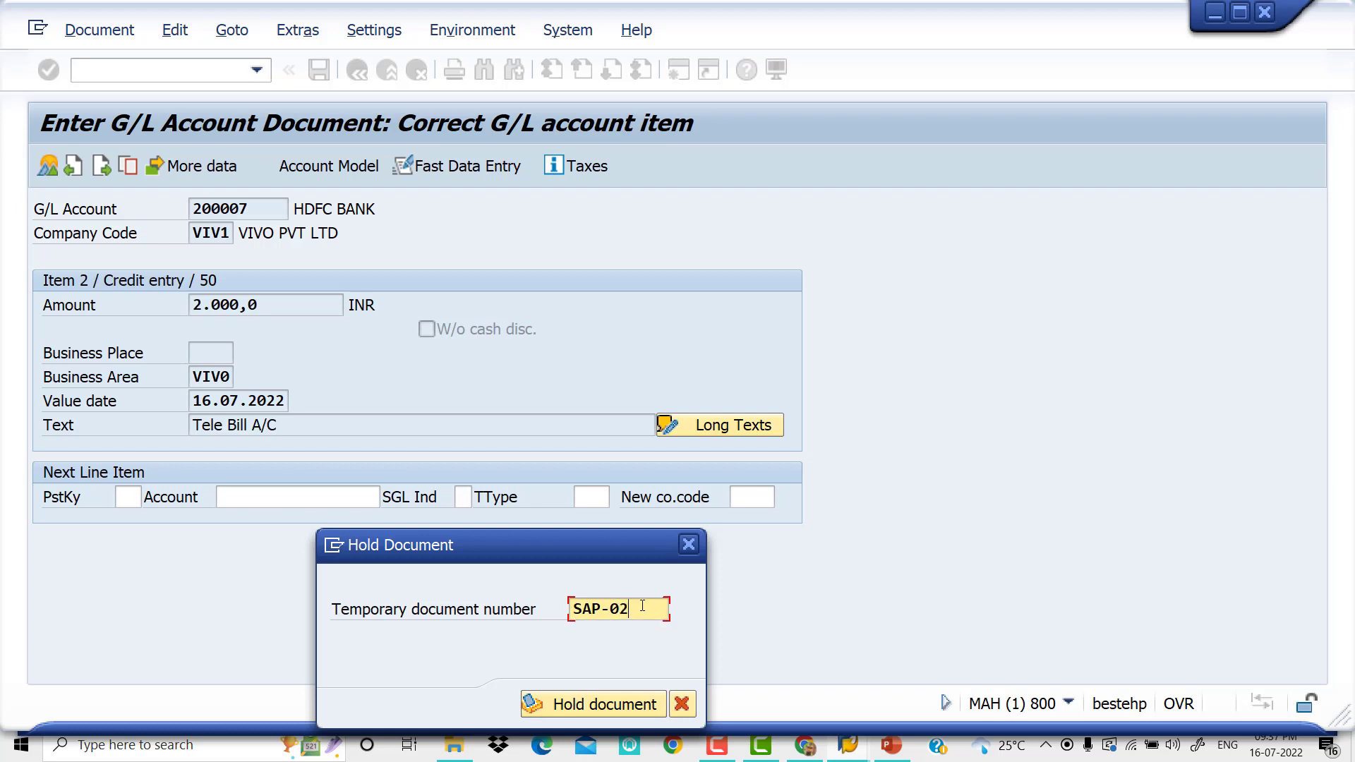
key("Return")
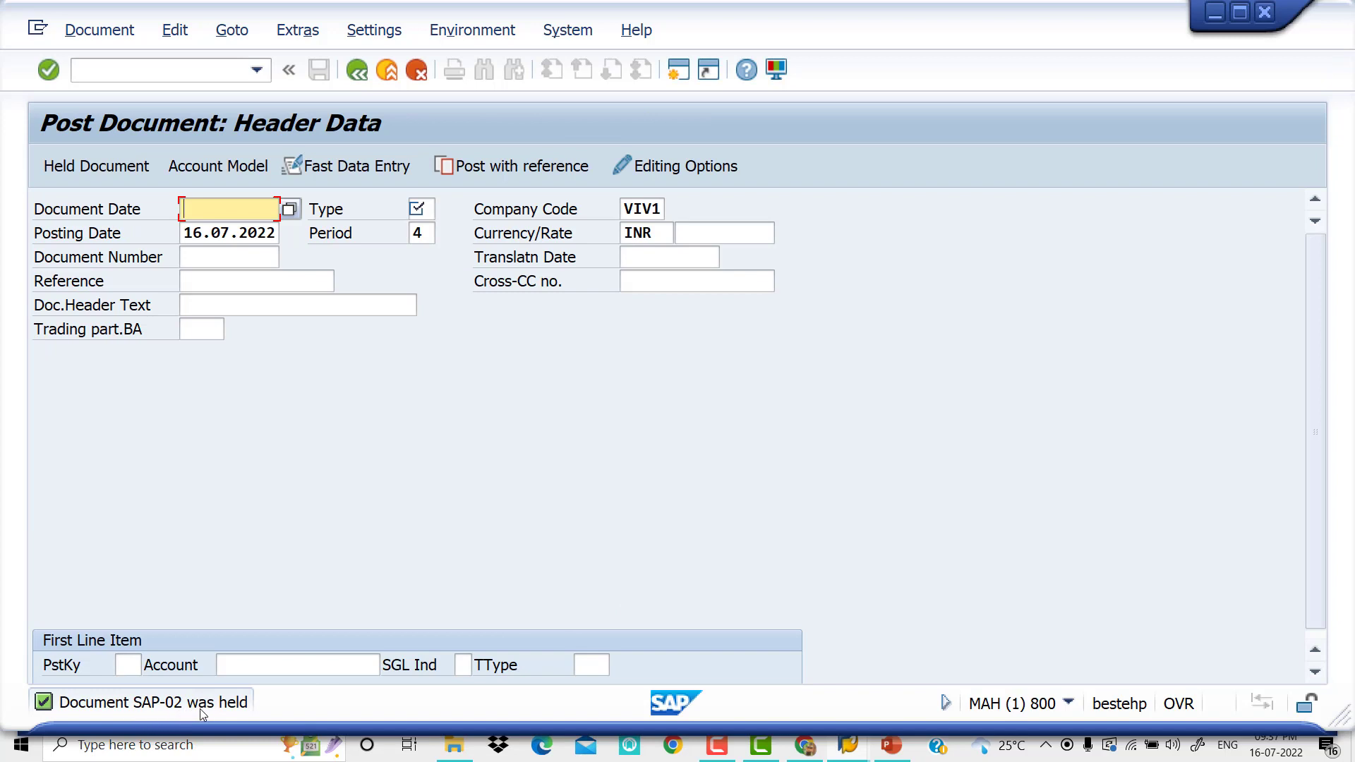
- Switch to the Post Held Document transaction (FB11) and open the held document SAP-02
left_click(187, 77)
type("/")
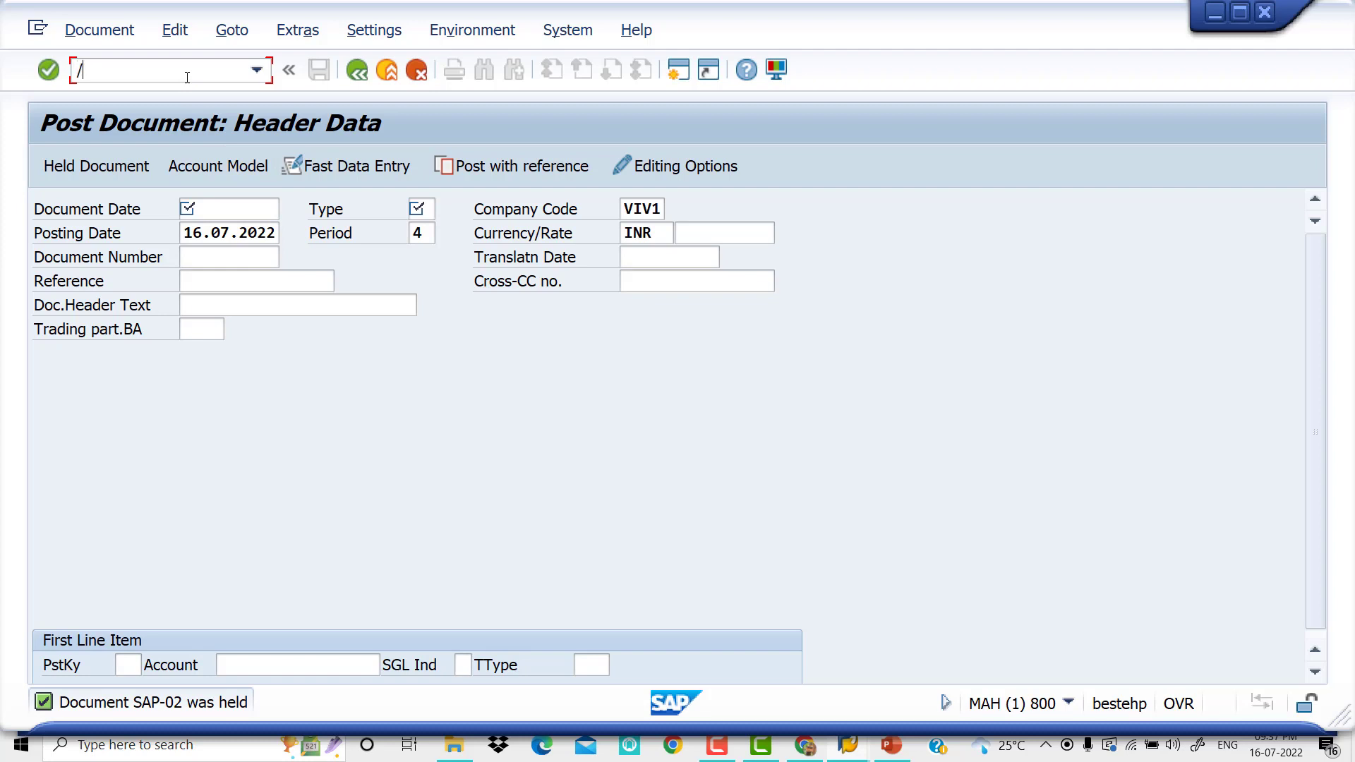
type("NFBV0")
key("Return")
left_click(360, 261)
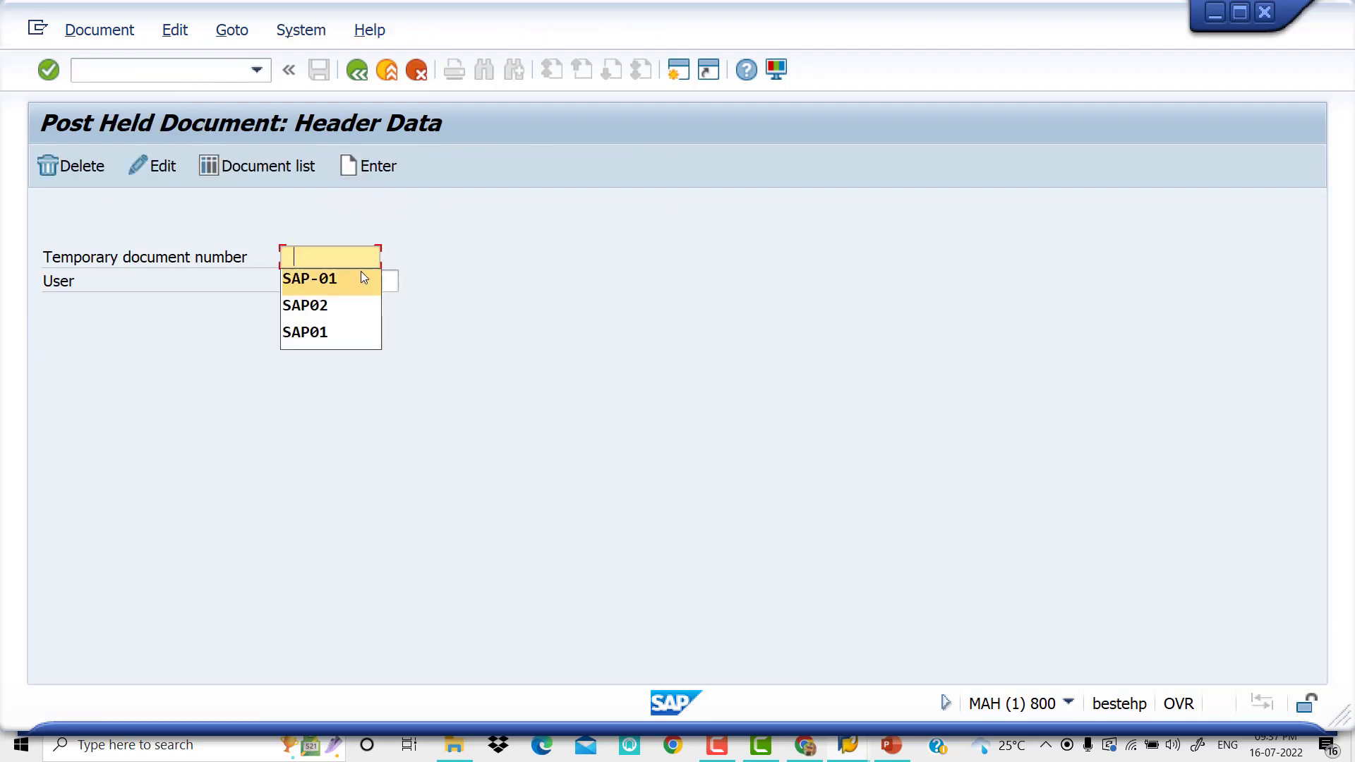
left_click(358, 273)
key("BackSpace")
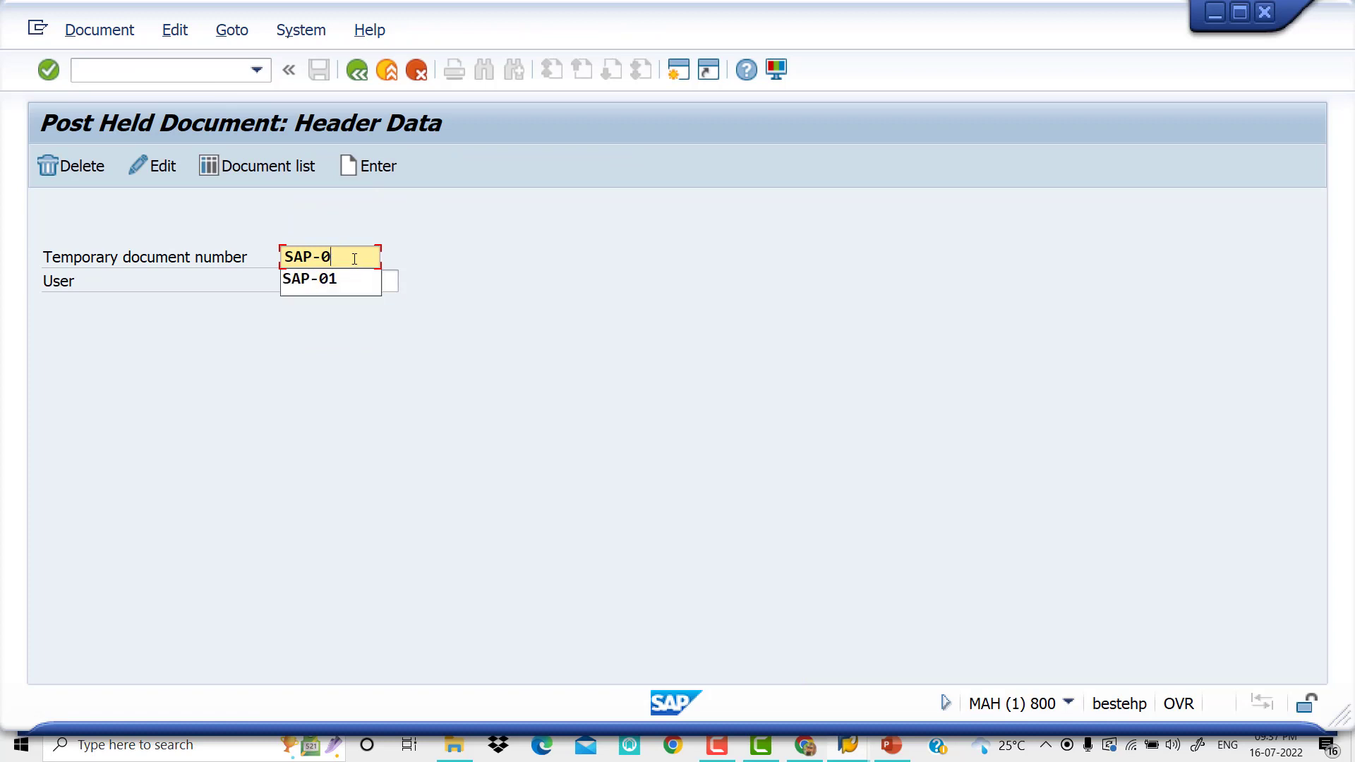
type("2")
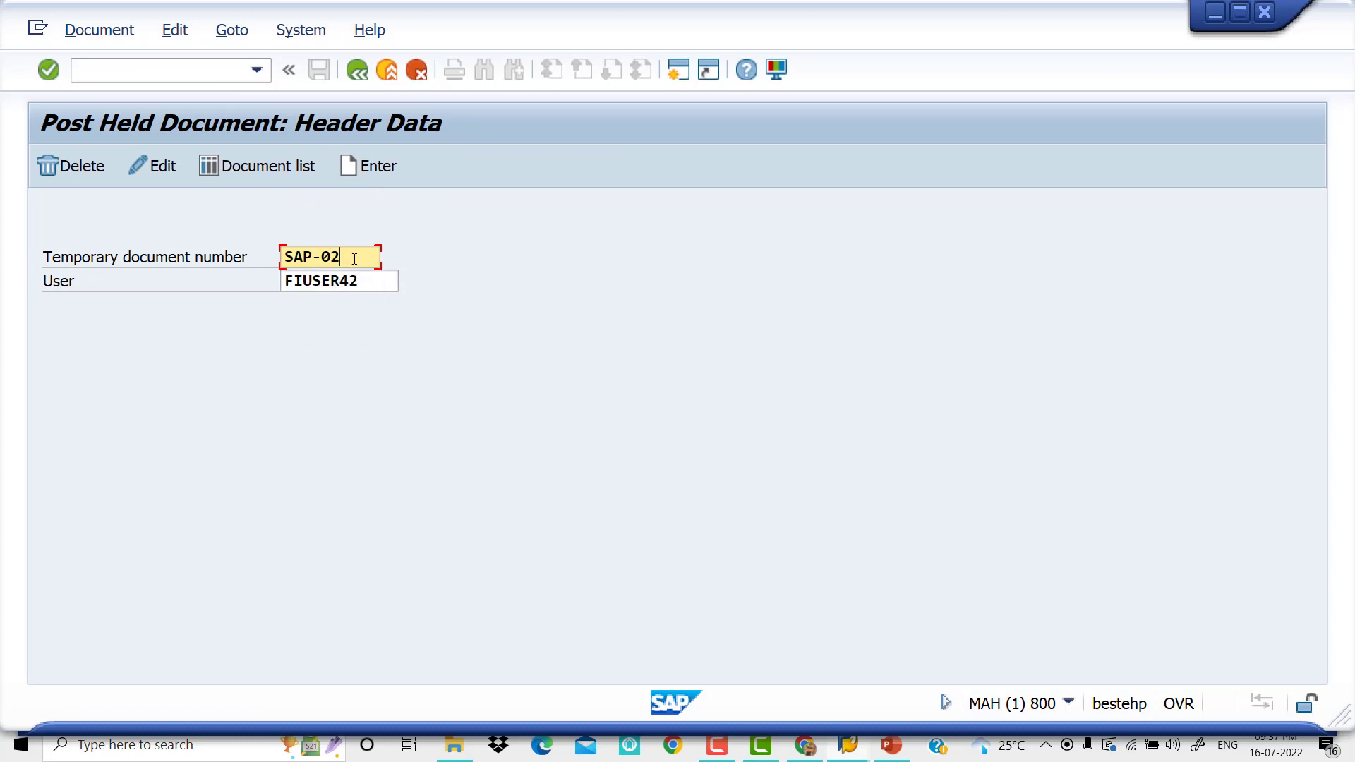
key("Return")
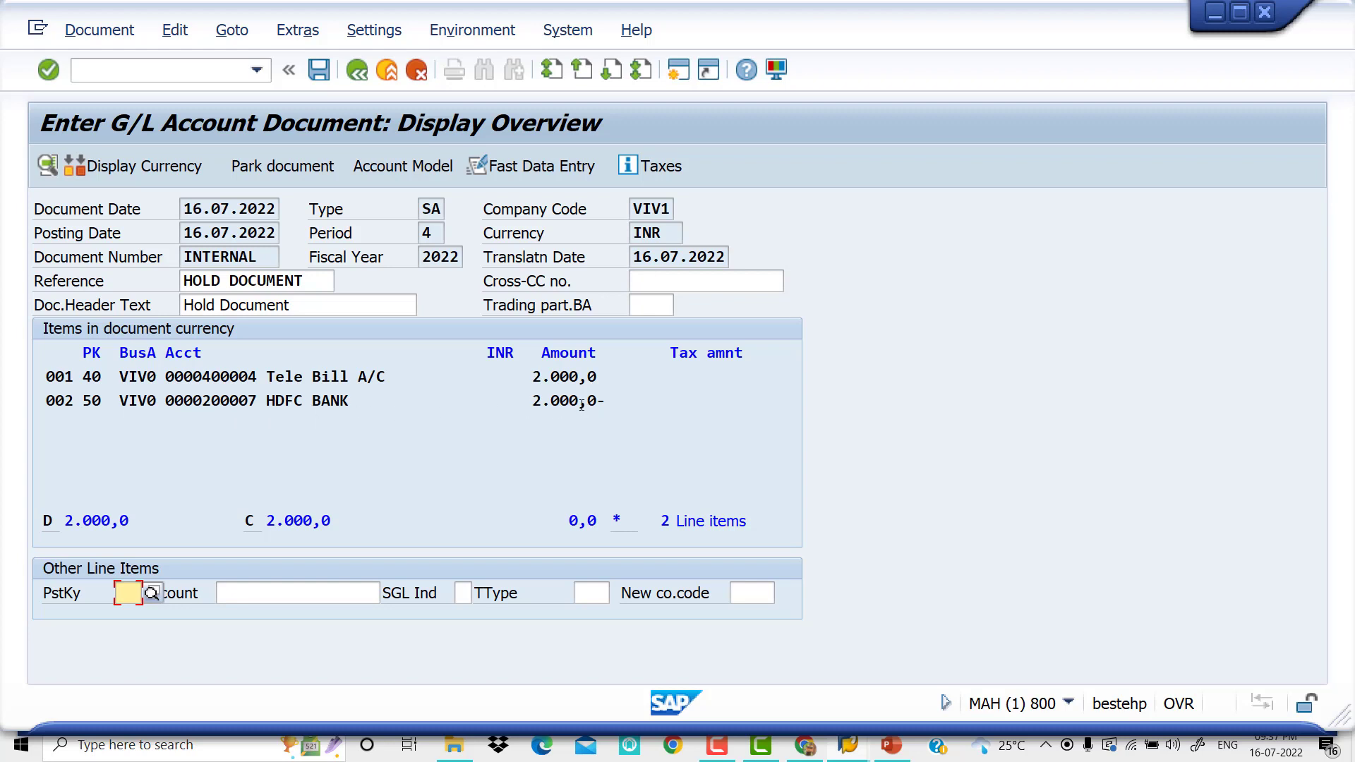
- Set the amount of the Tele Bill A/C debit item to 3000 and try to post the document
left_click(232, 376)
double_click(231, 376)
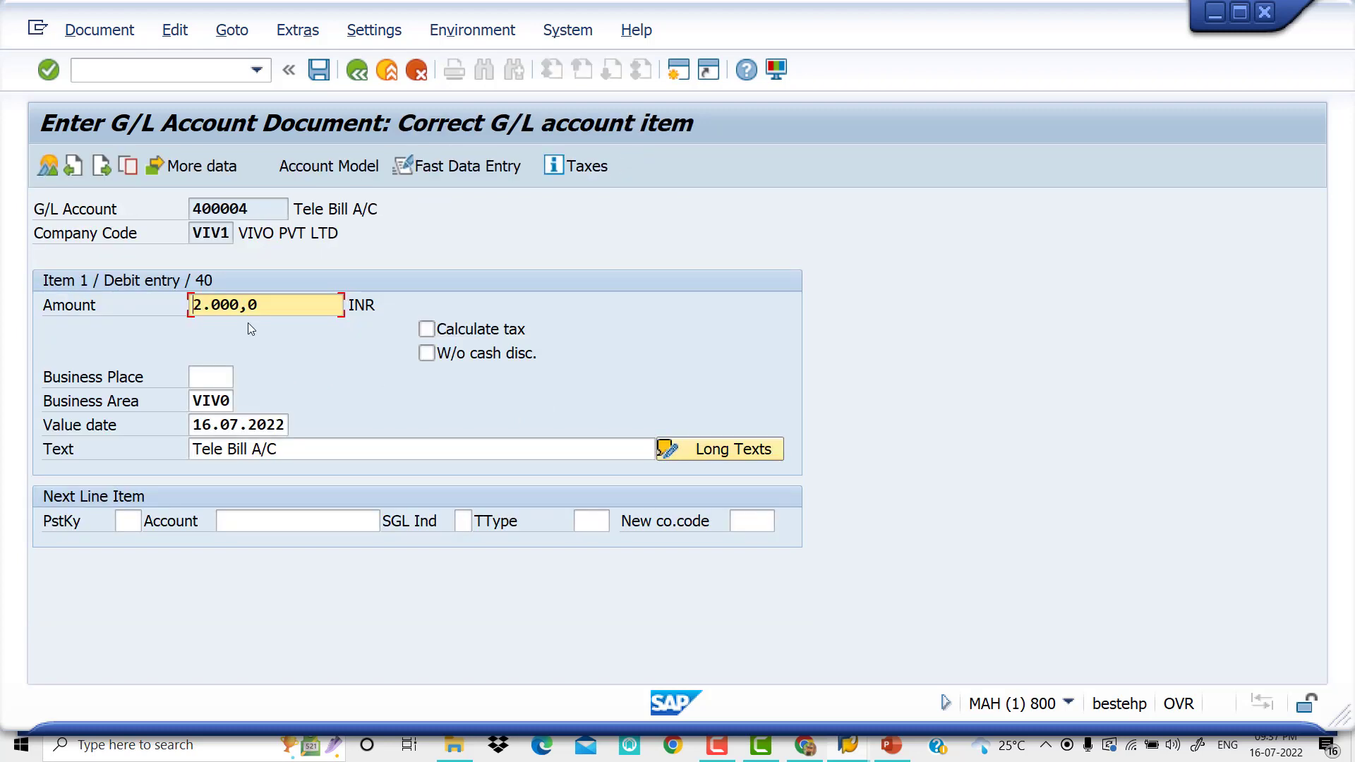
left_click_drag(271, 306, 99, 290)
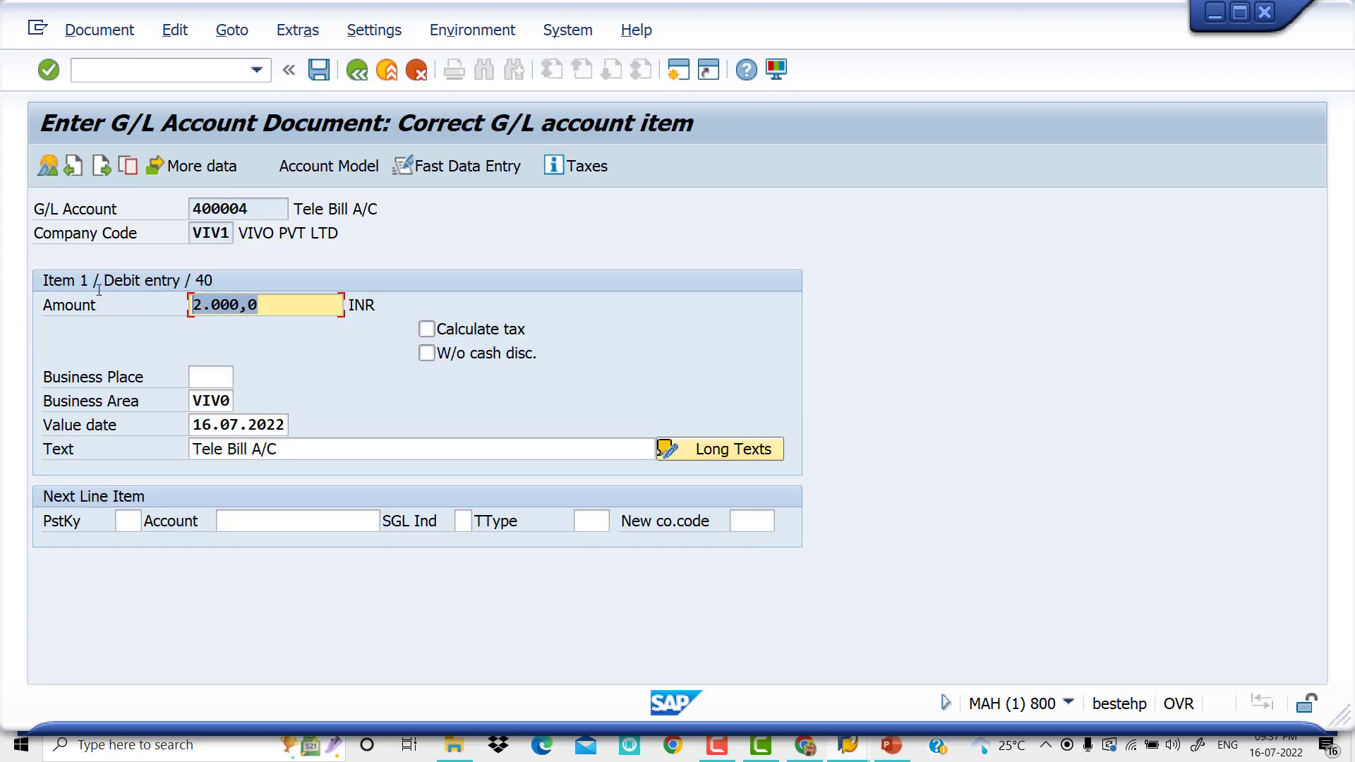
type("3000")
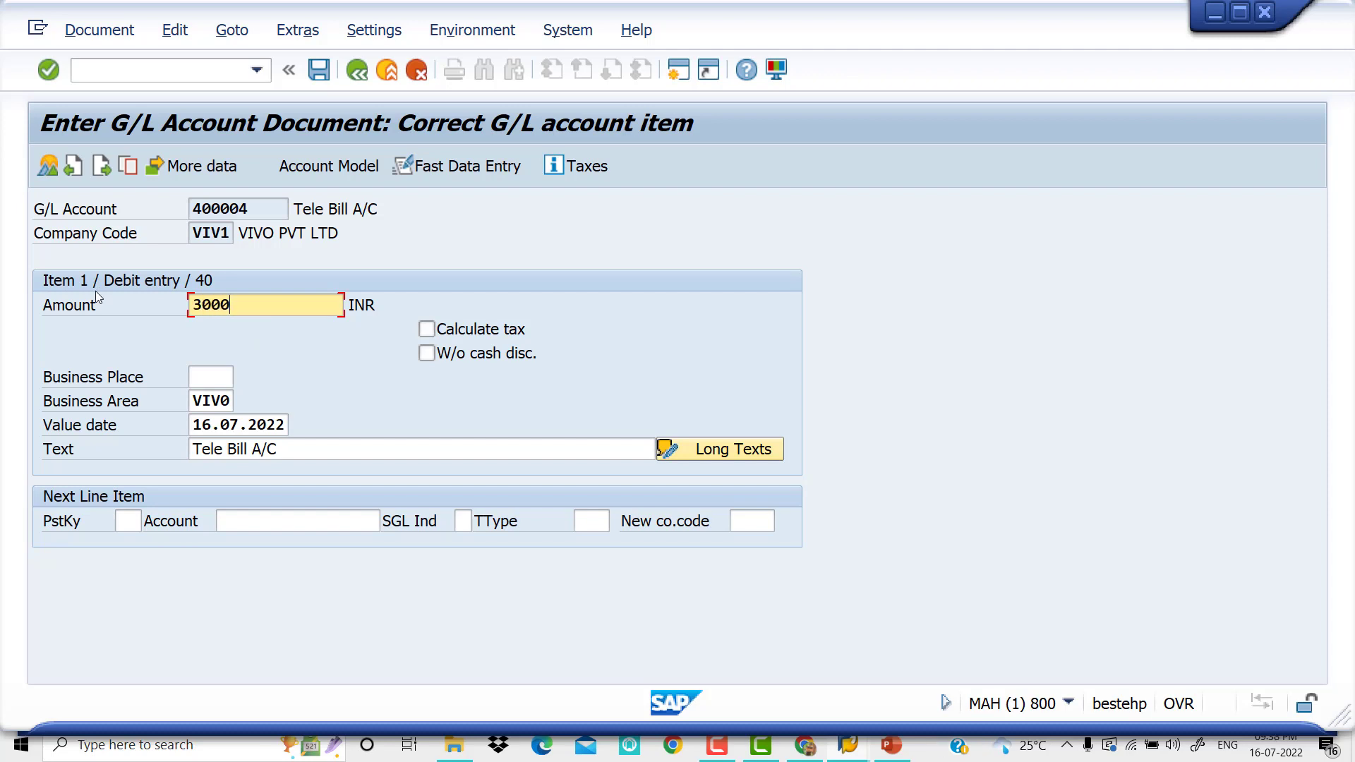
key("Tab")
key("Return")
left_click(319, 70)
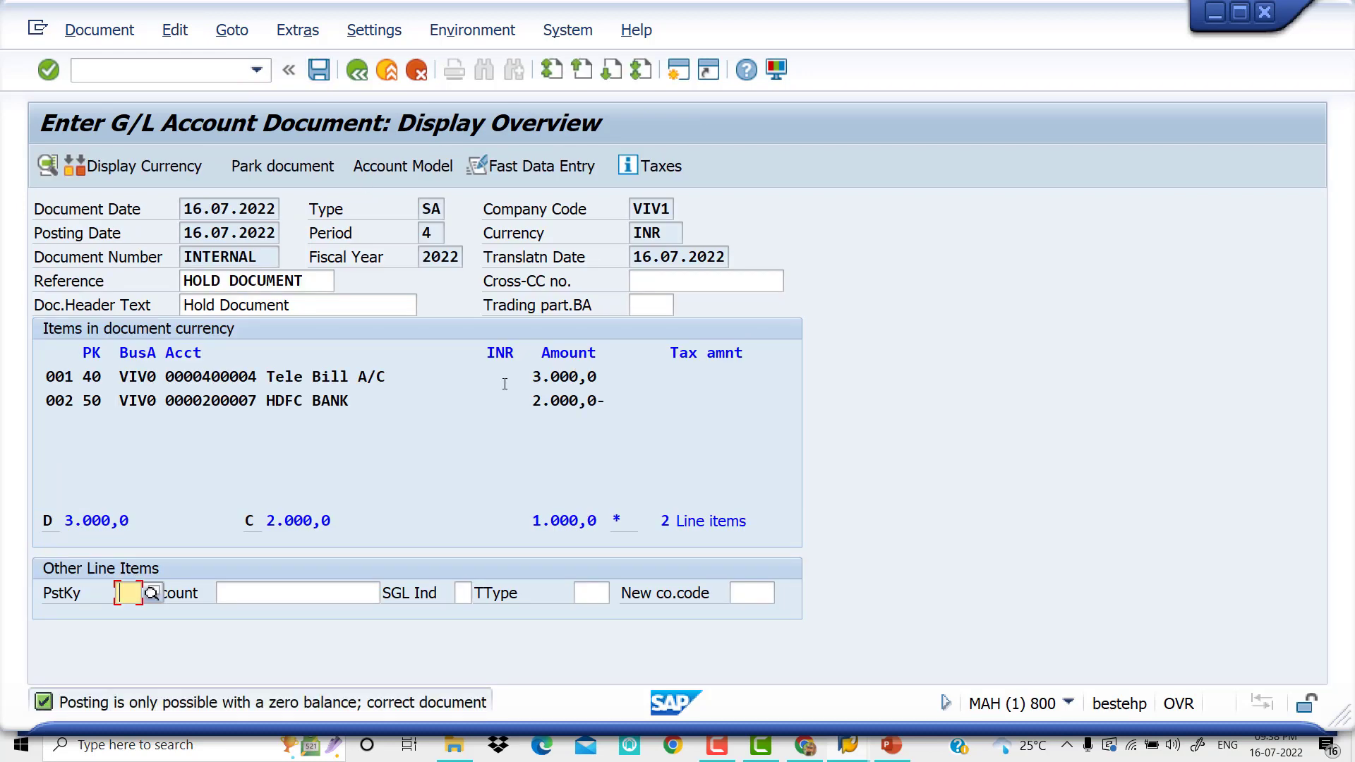
- Set the amount of the HDFC BANK credit item to 3000 and post the document
double_click(286, 397)
left_click_drag(263, 314, 1, 283)
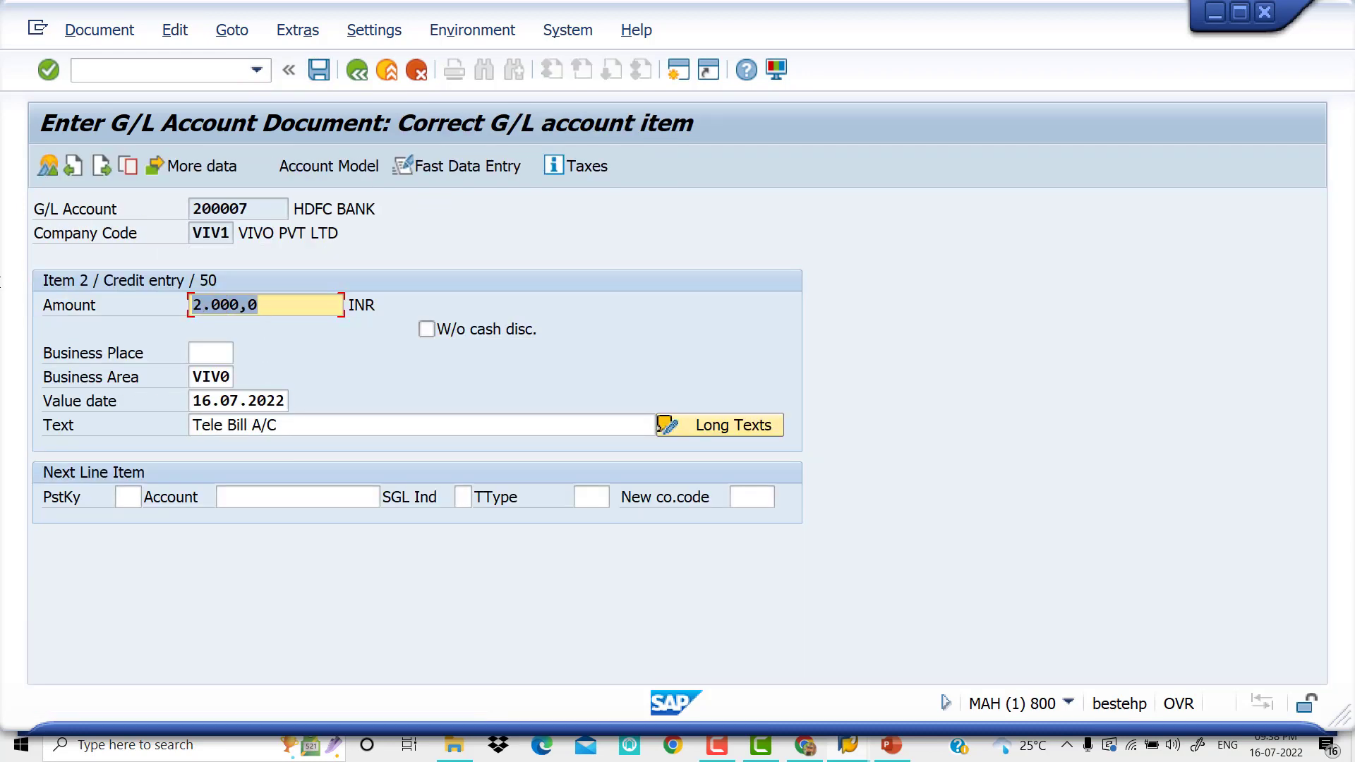
type("3000")
key("Tab")
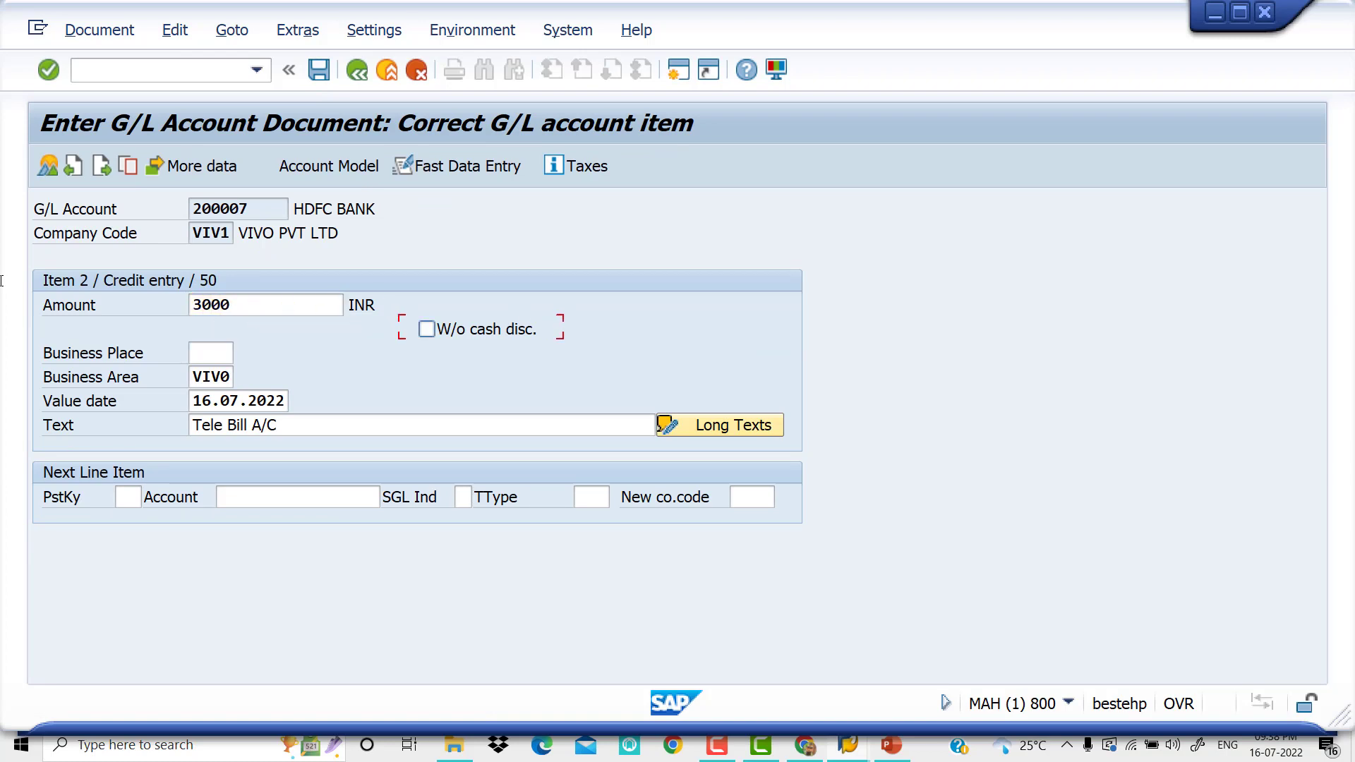
left_click(363, 71)
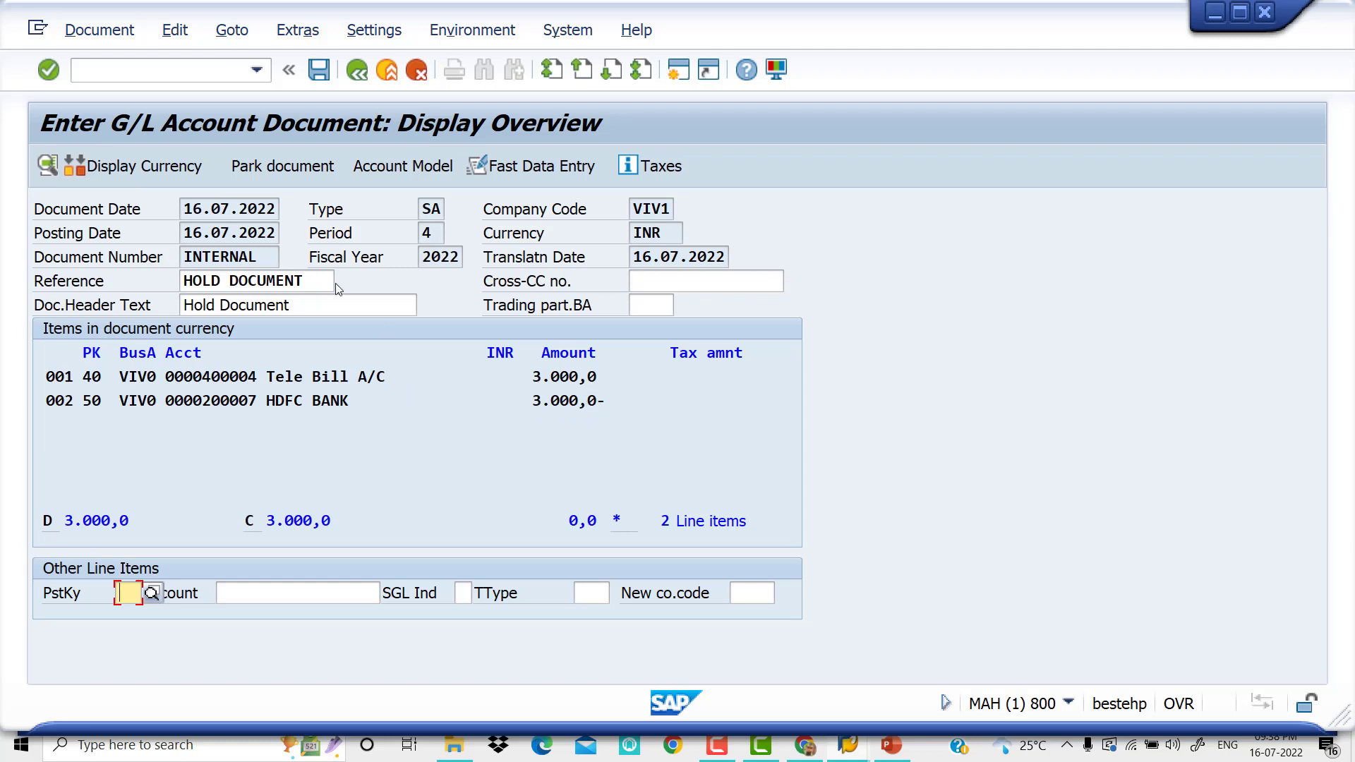
left_click(319, 69)
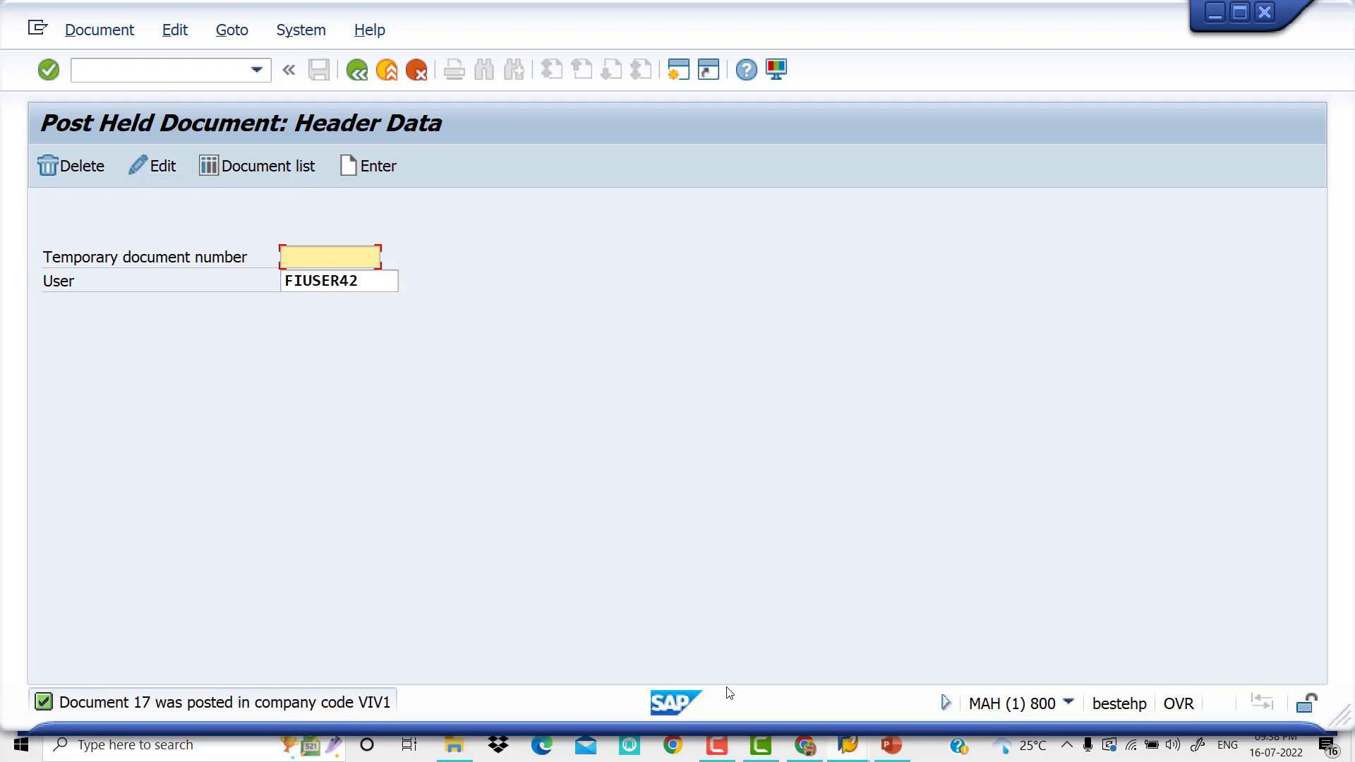
- Check the transaction codes on the PowerPoint slide and return to SAP to start the Display Document transaction (FB03)
left_click(893, 748)
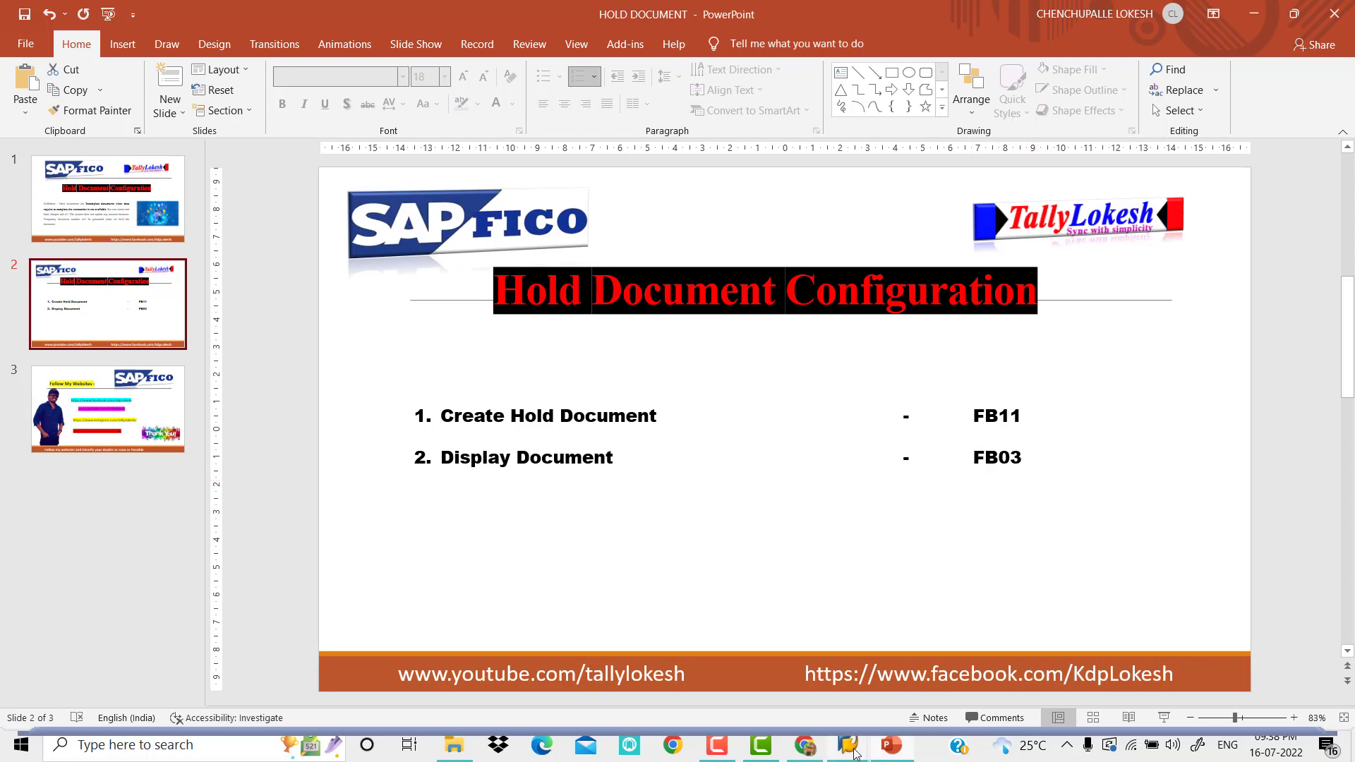
mouse_move(854, 748)
left_click(939, 629)
left_click(161, 67)
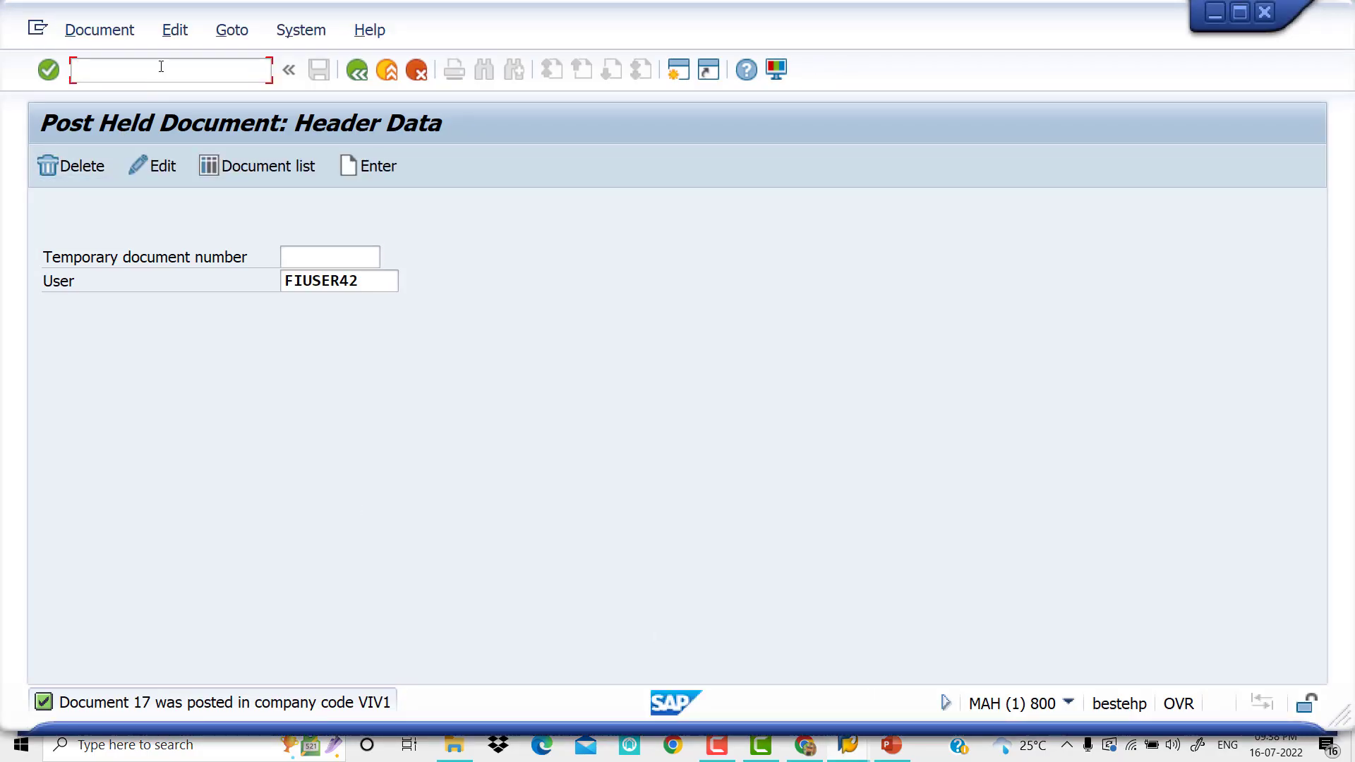
type("/")
type("FB03")
key("Return")
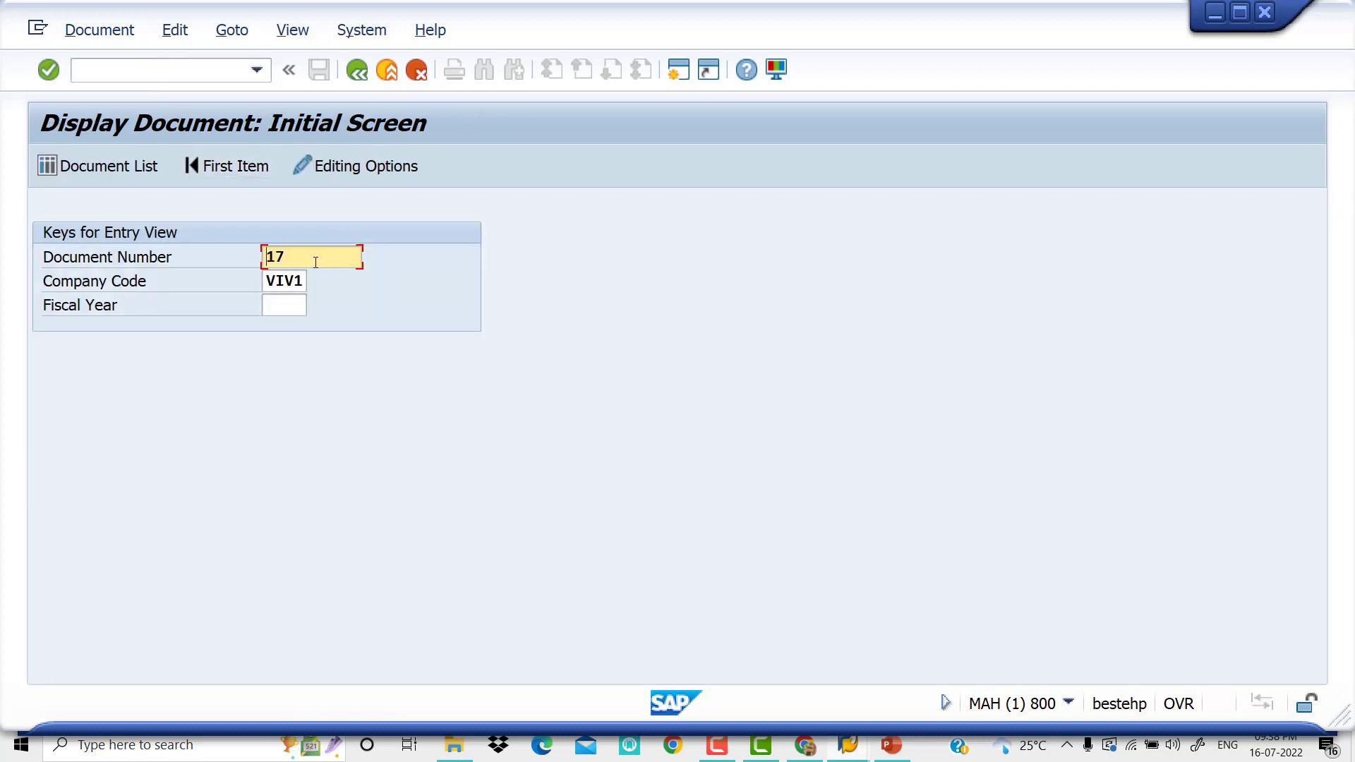
- Run the document list for company code VIV1 in ledger 0L
left_click(125, 166)
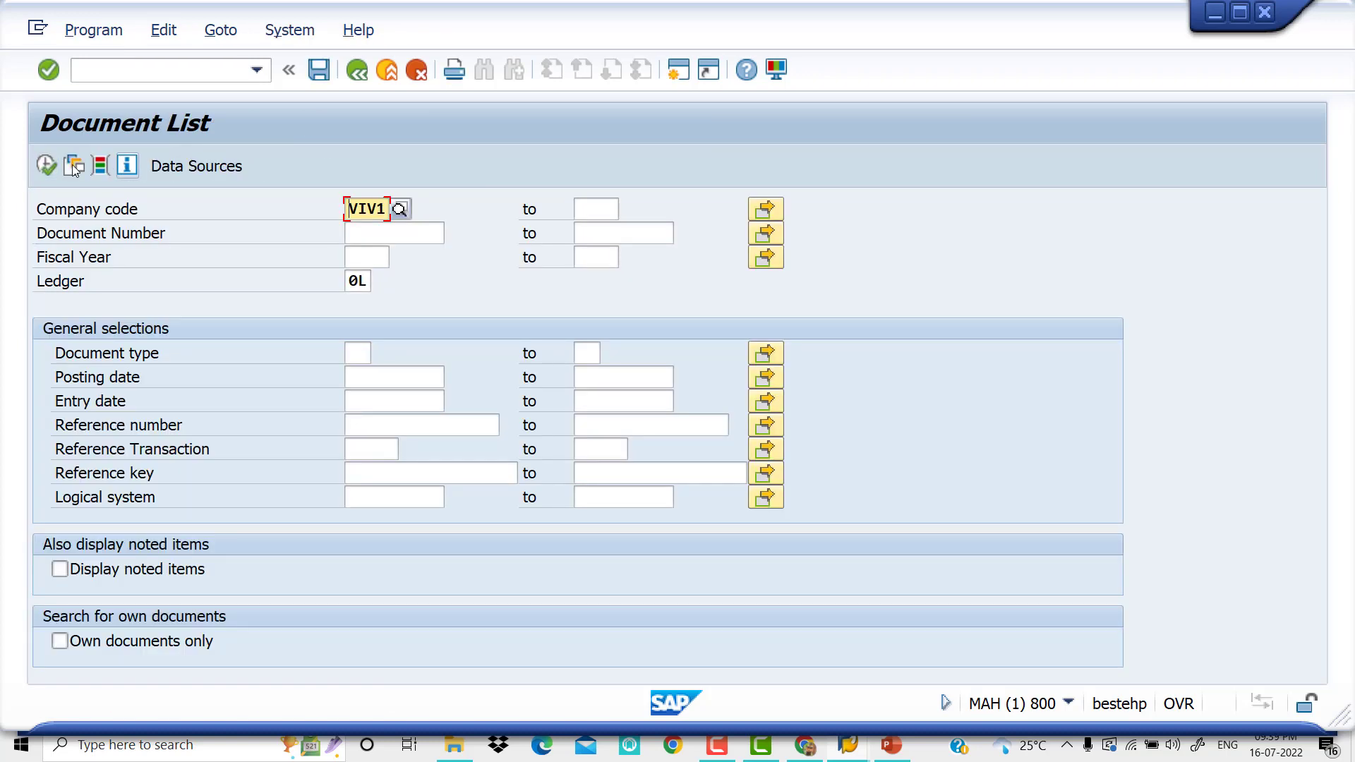
left_click(45, 167)
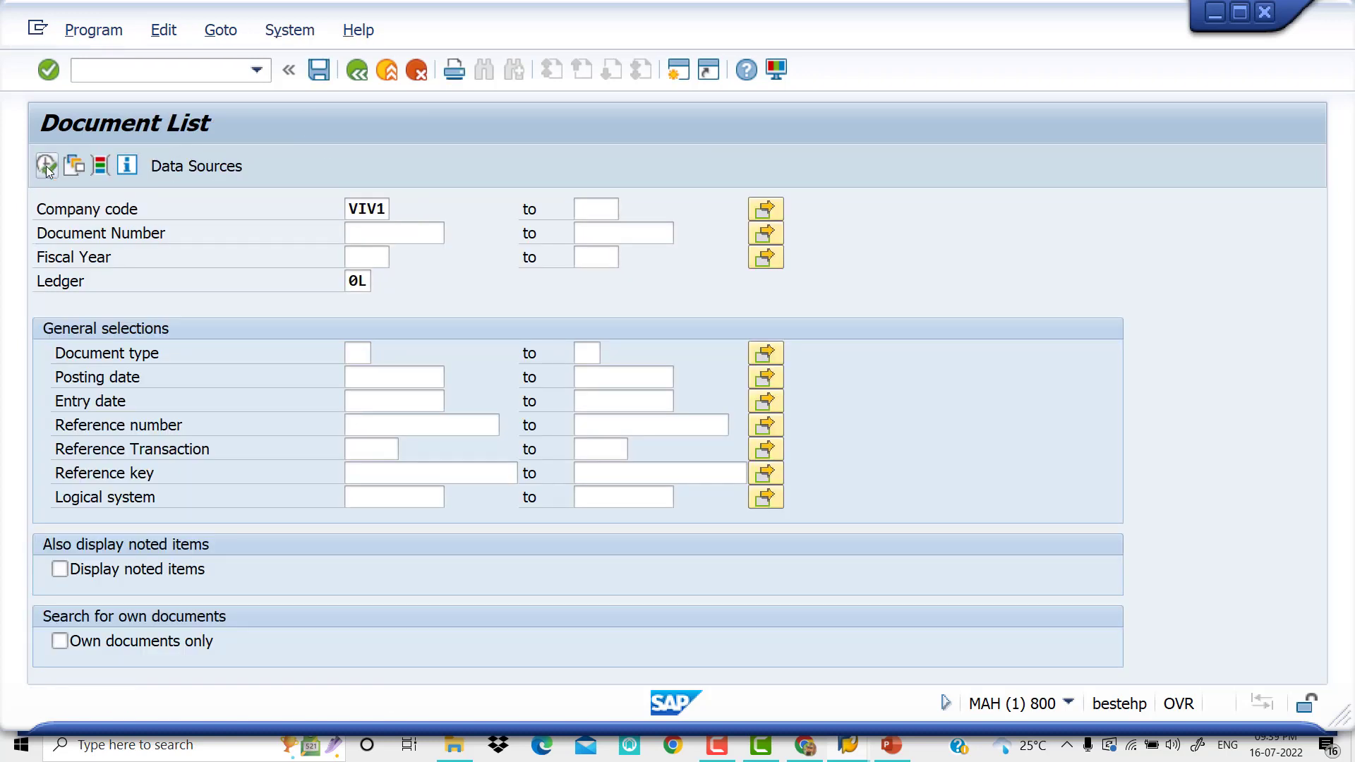
left_click(46, 167)
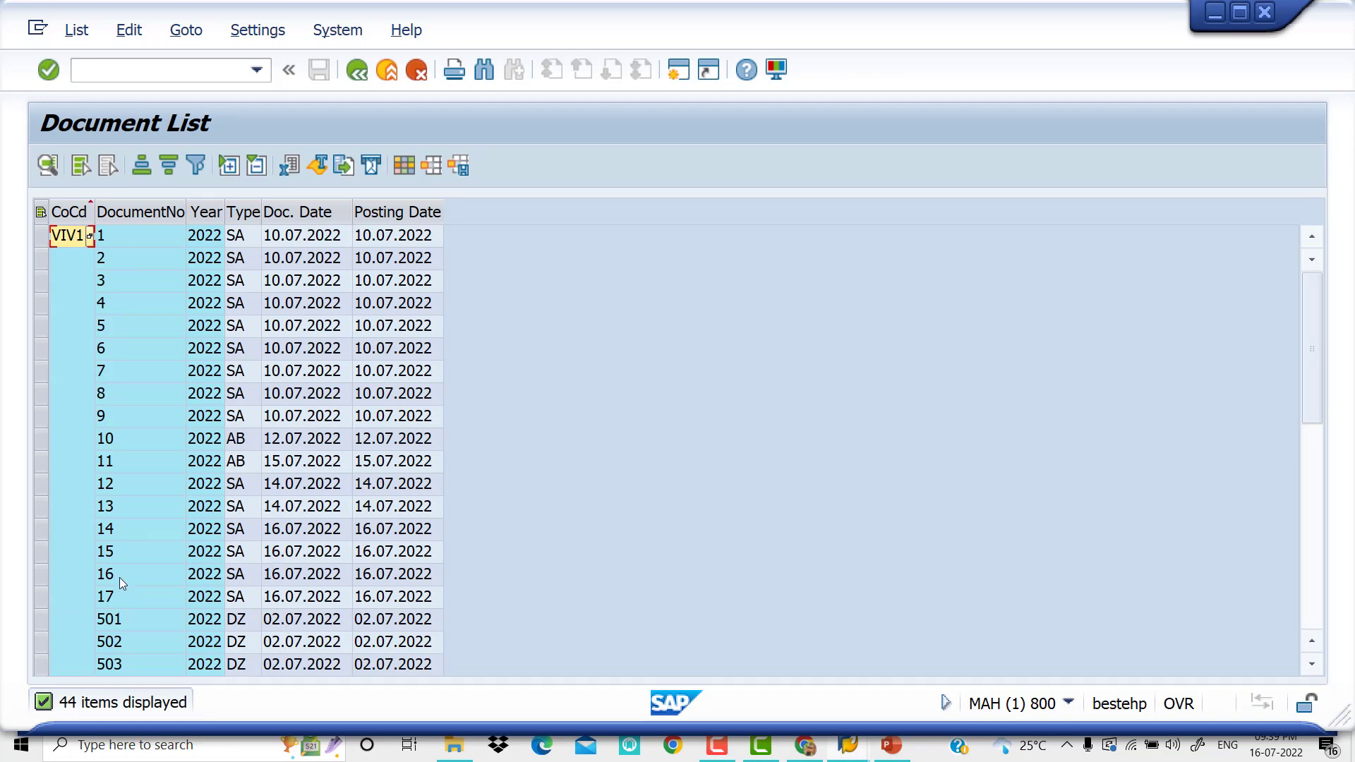
- Review the data entry views of documents 16 and 17 from the document list
double_click(244, 579)
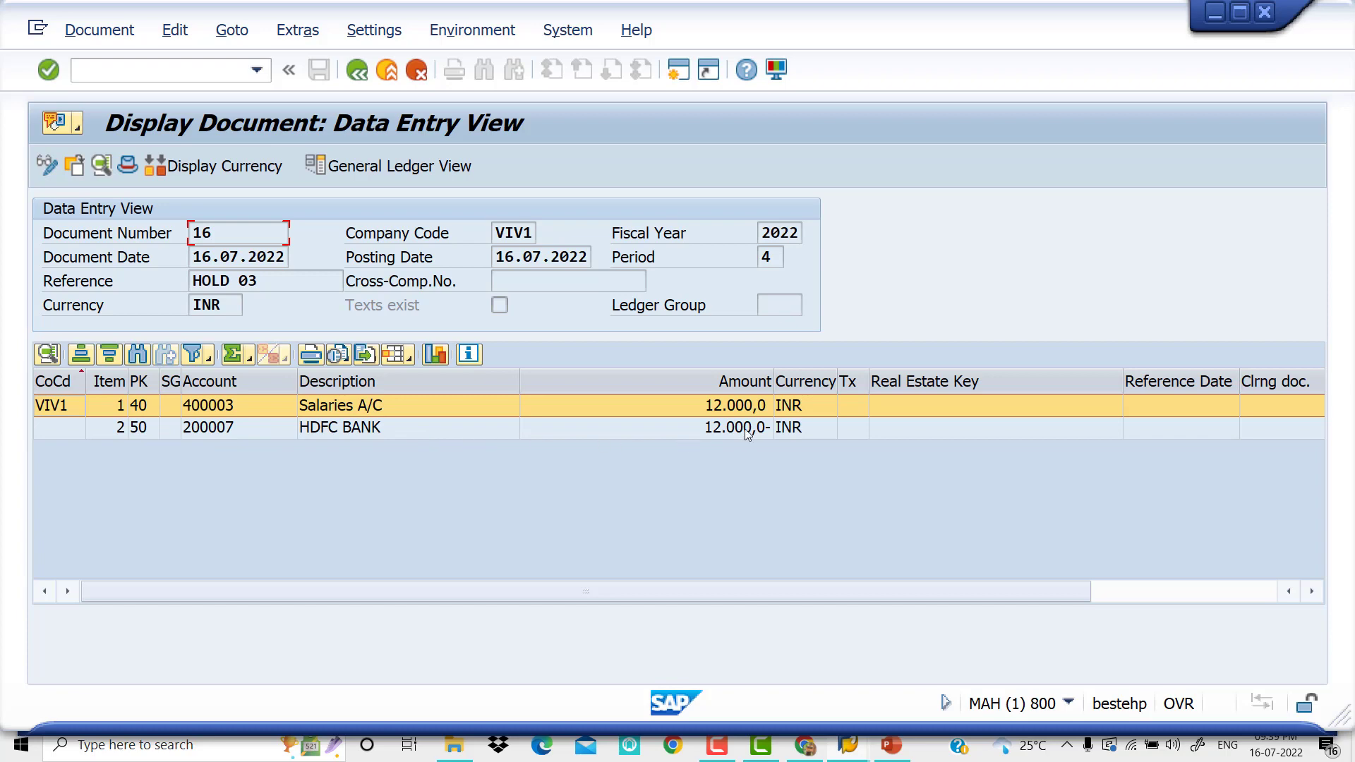
left_click(357, 70)
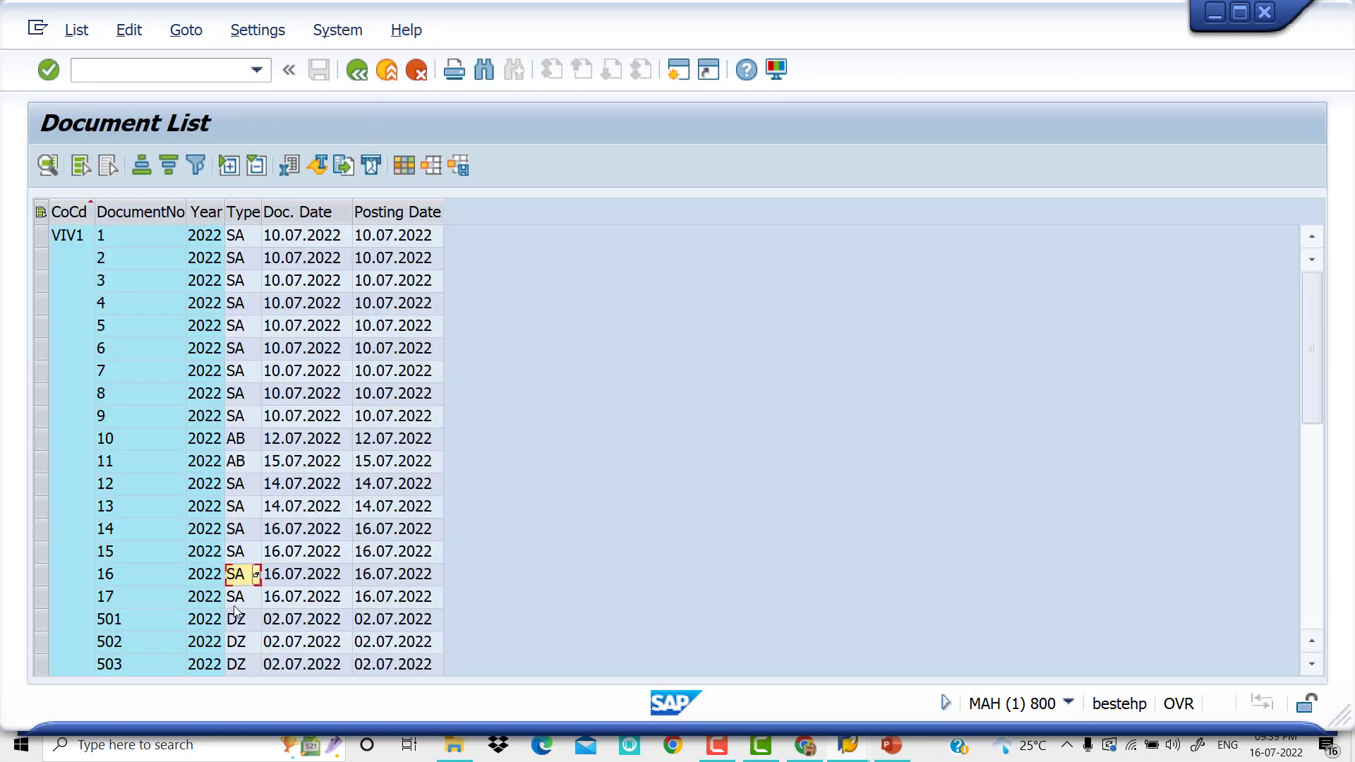
double_click(239, 598)
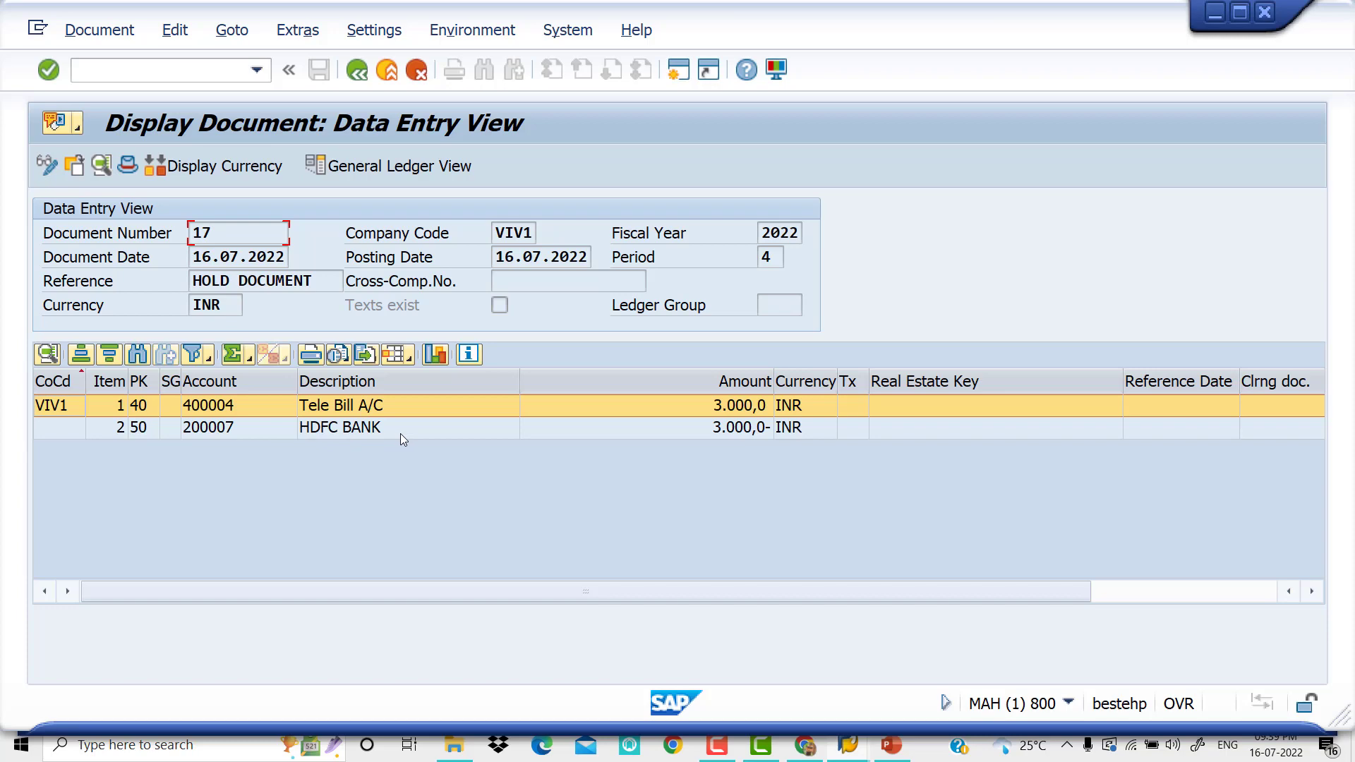
left_click(358, 75)
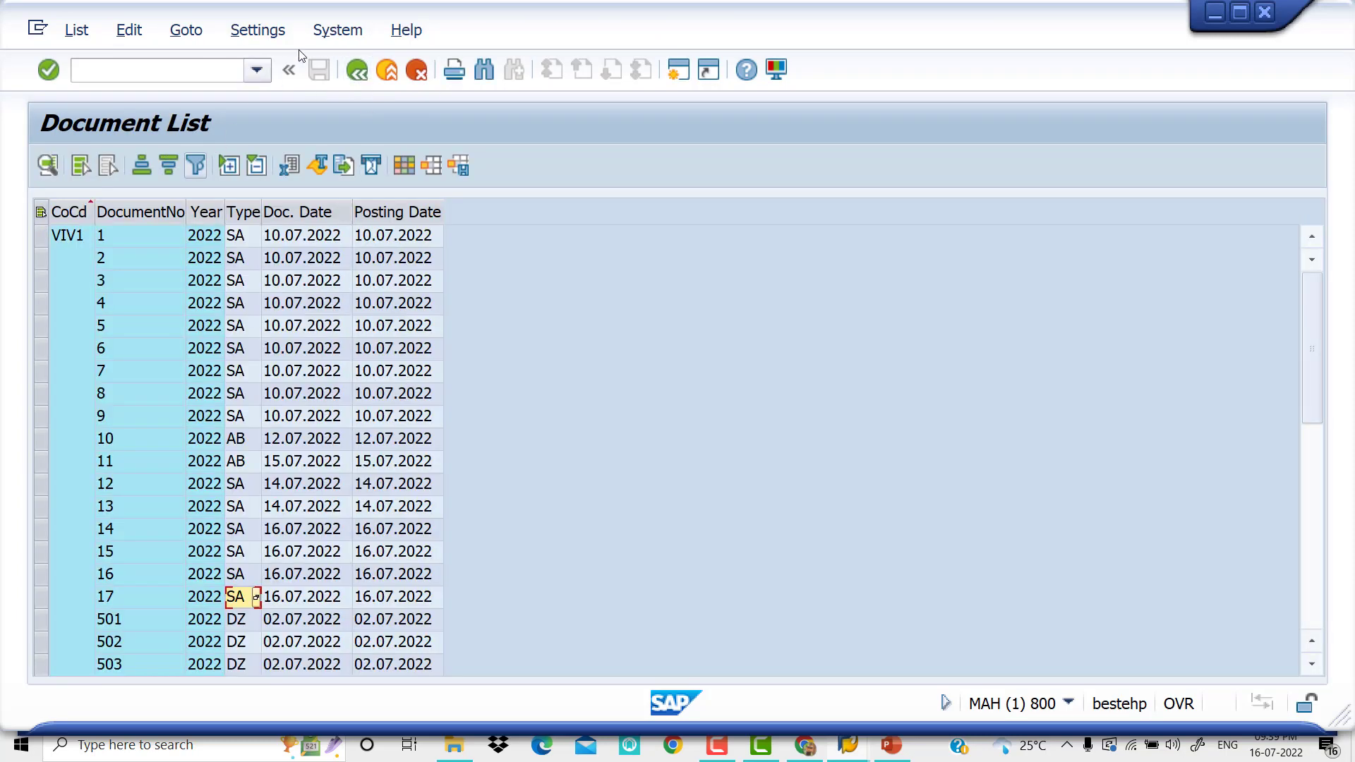
- Return to the Display Document initial screen and switch to the YouTube channel page in Chrome
left_click(356, 73)
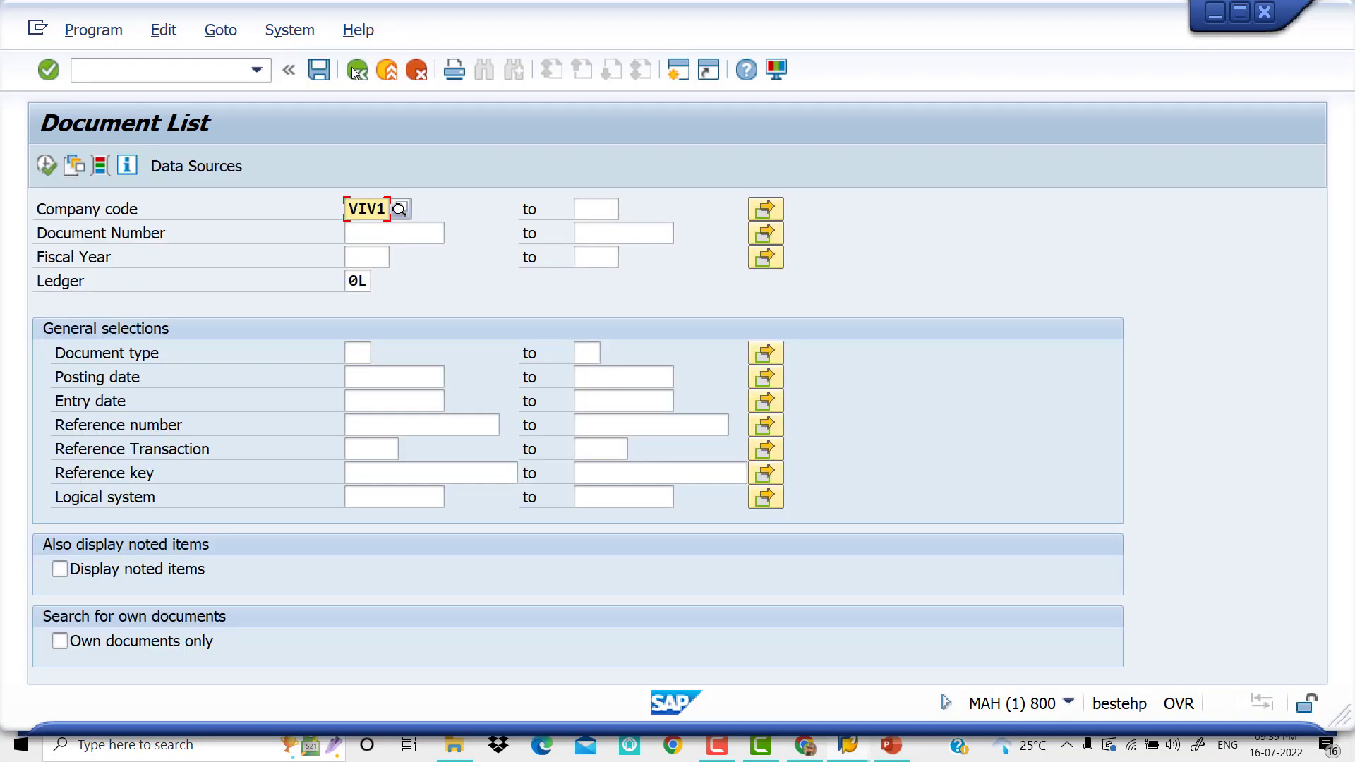
left_click(357, 73)
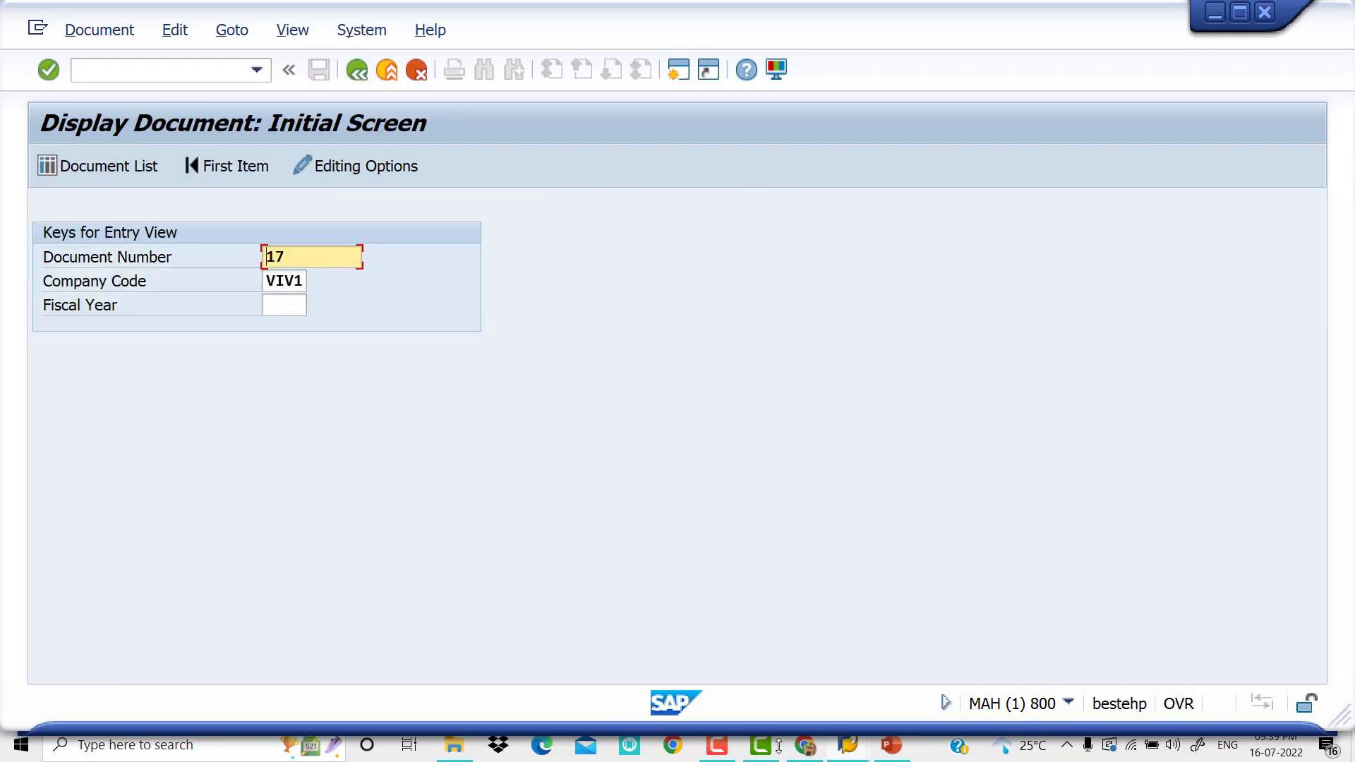
left_click(806, 750)
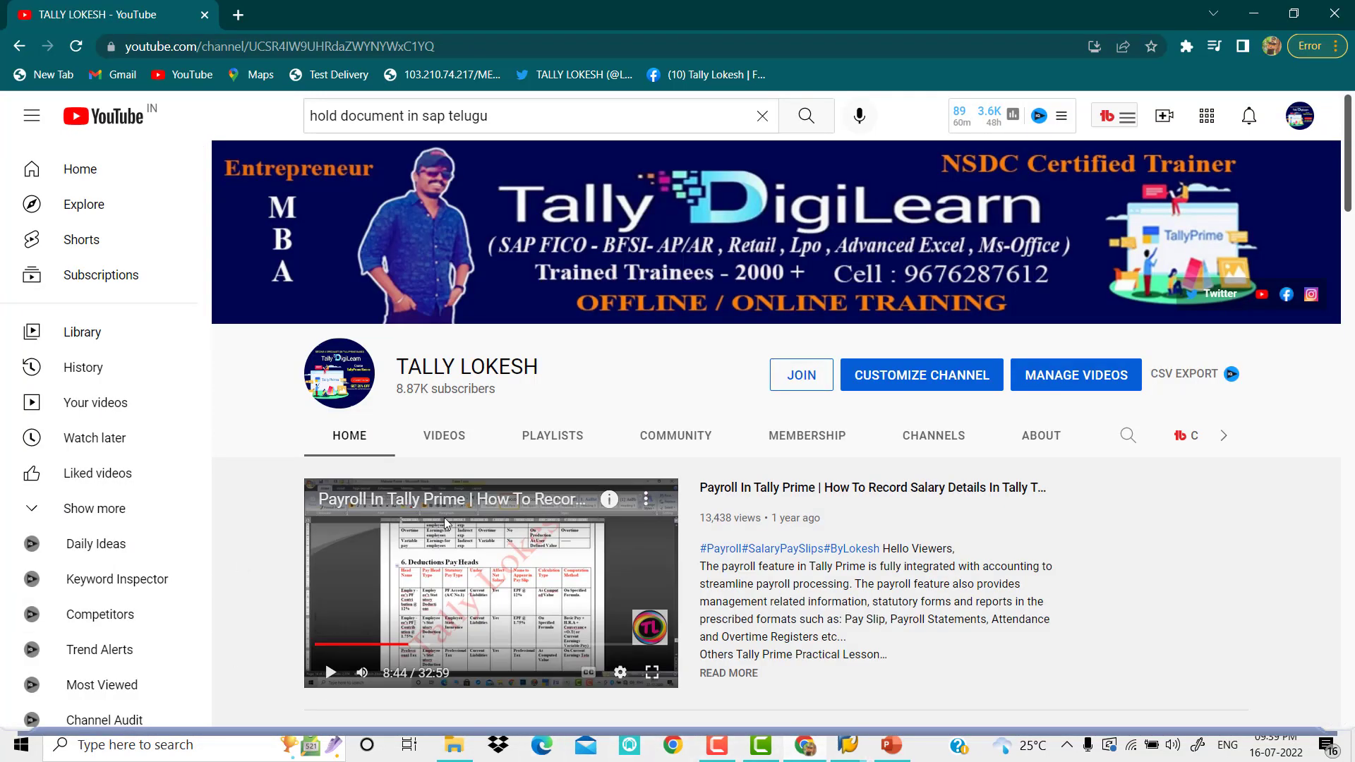